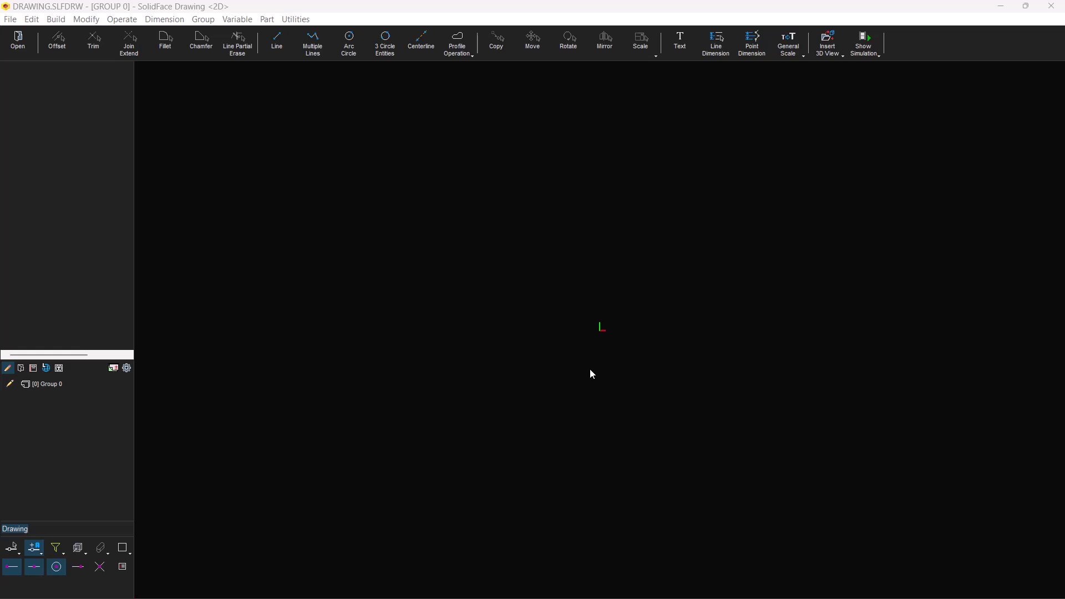
Create a variable named ANG with the value 0 and show the variable list.
{"action": "left_click", "coordinate": [237, 19]}
{"action": "left_click", "coordinate": [248, 31]}
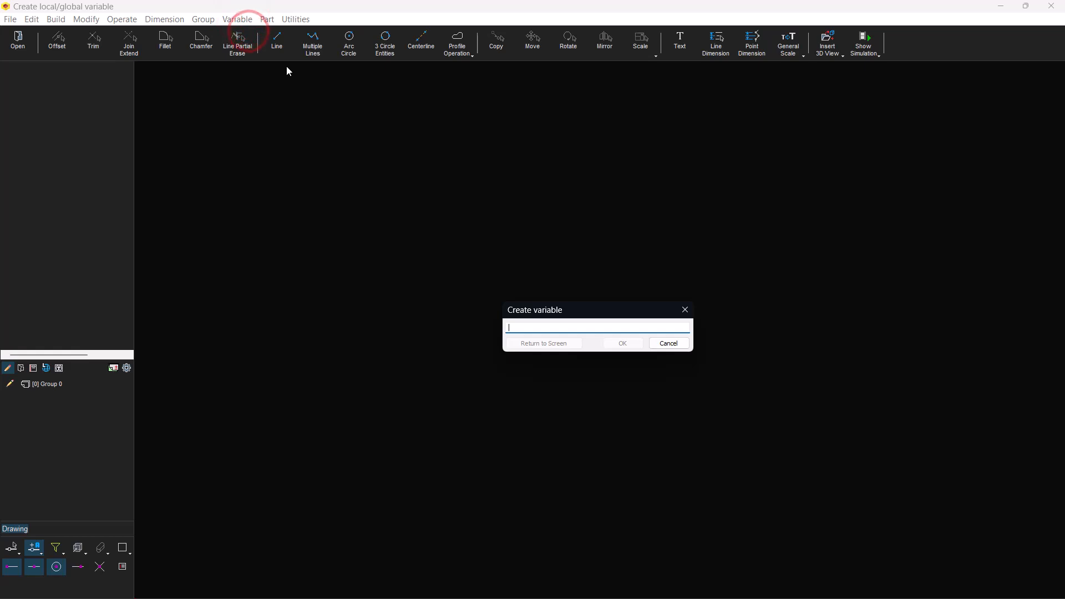
{"action": "type", "text": "ANG"}
{"action": "key", "text": "Return"}
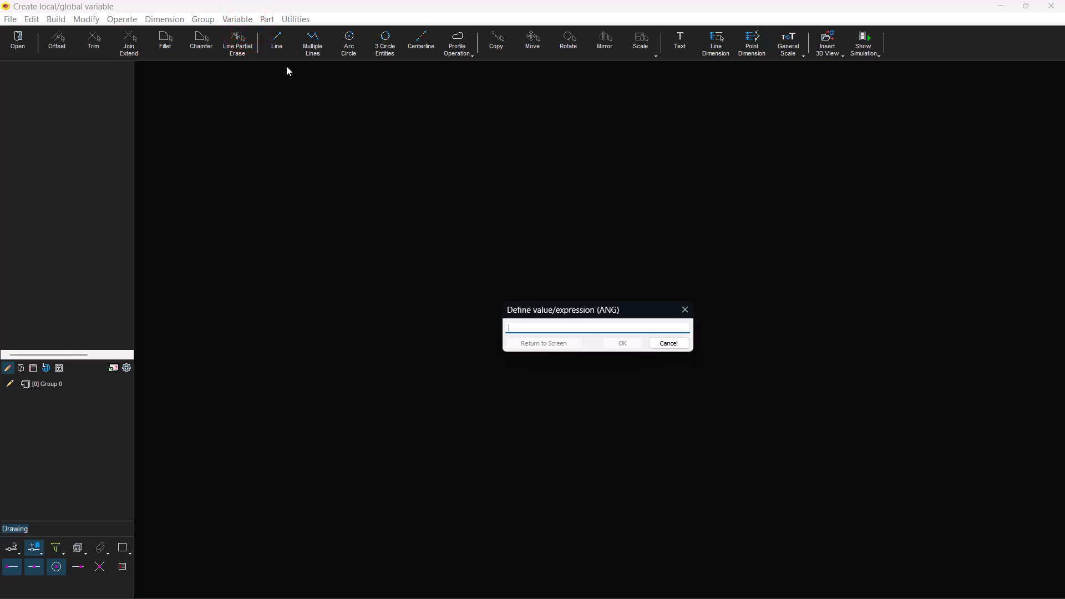
{"action": "type", "text": "0"}
{"action": "key", "text": "Return"}
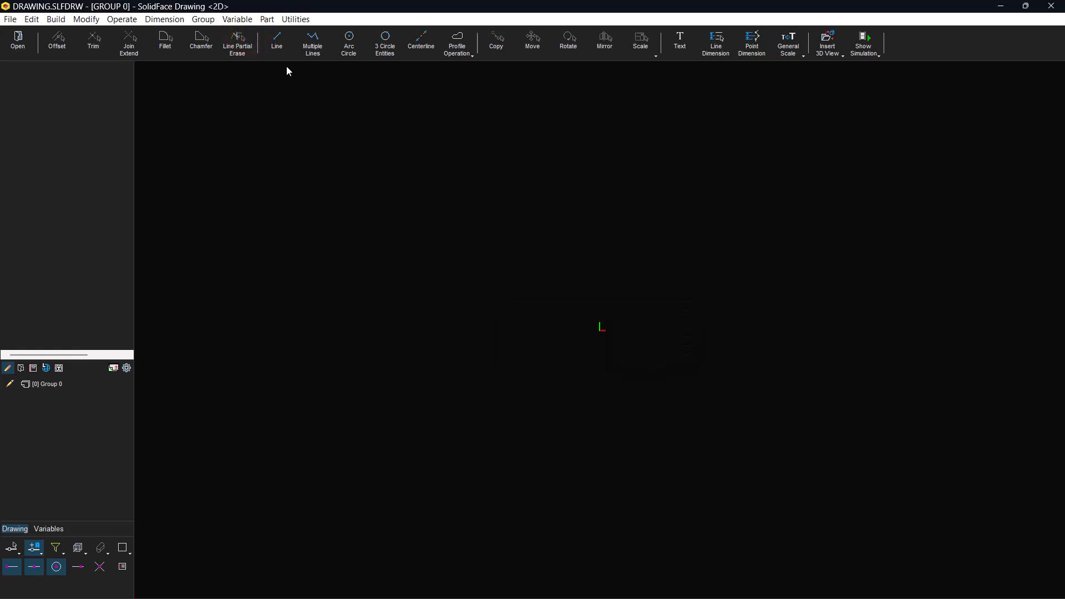
{"action": "left_click", "coordinate": [55, 529]}
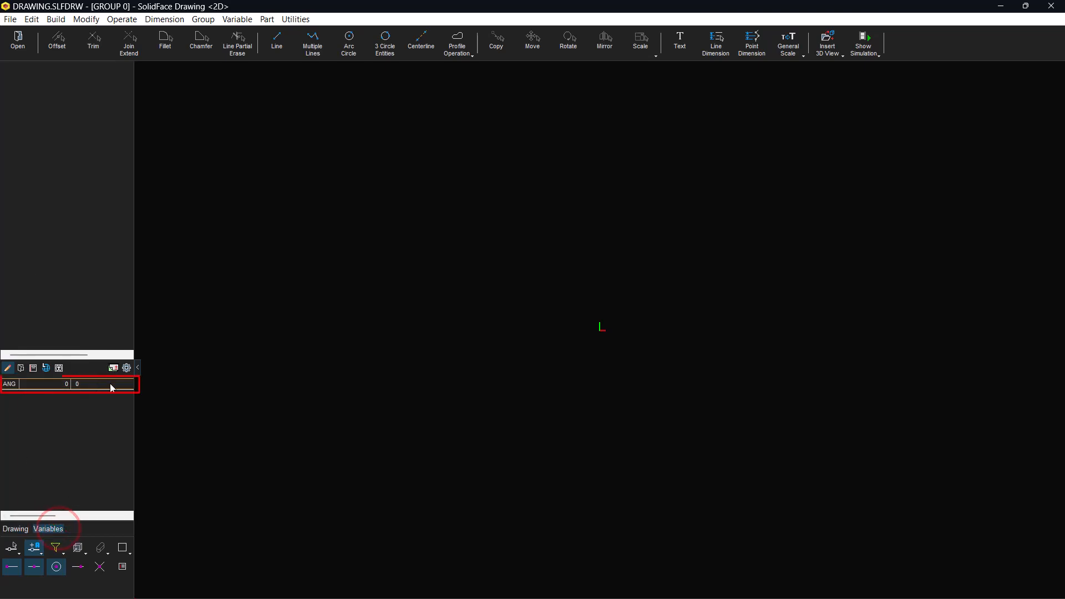
Draw a circle of radius 40 centred on the origin and place its diameter dimension outside the circle's upper left.
{"action": "left_click", "coordinate": [349, 41]}
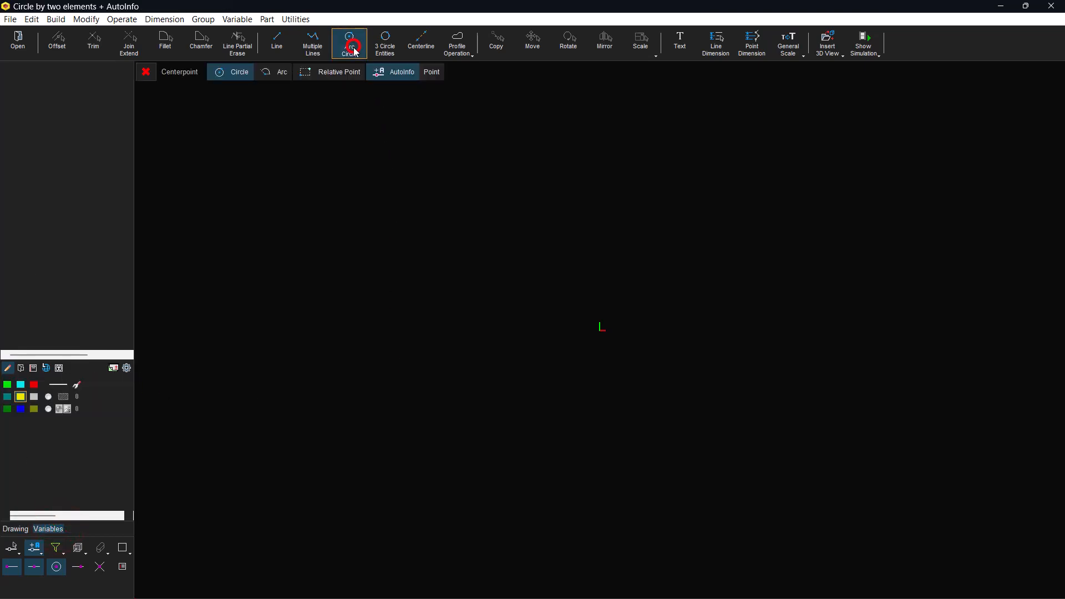
{"action": "left_click", "coordinate": [599, 329]}
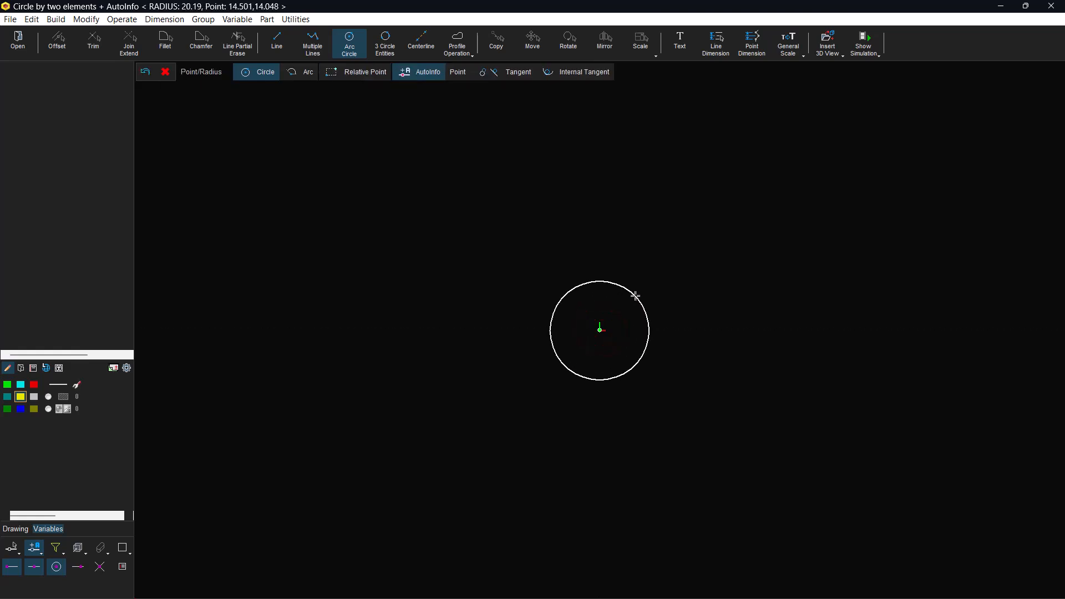
{"action": "type", "text": "40"}
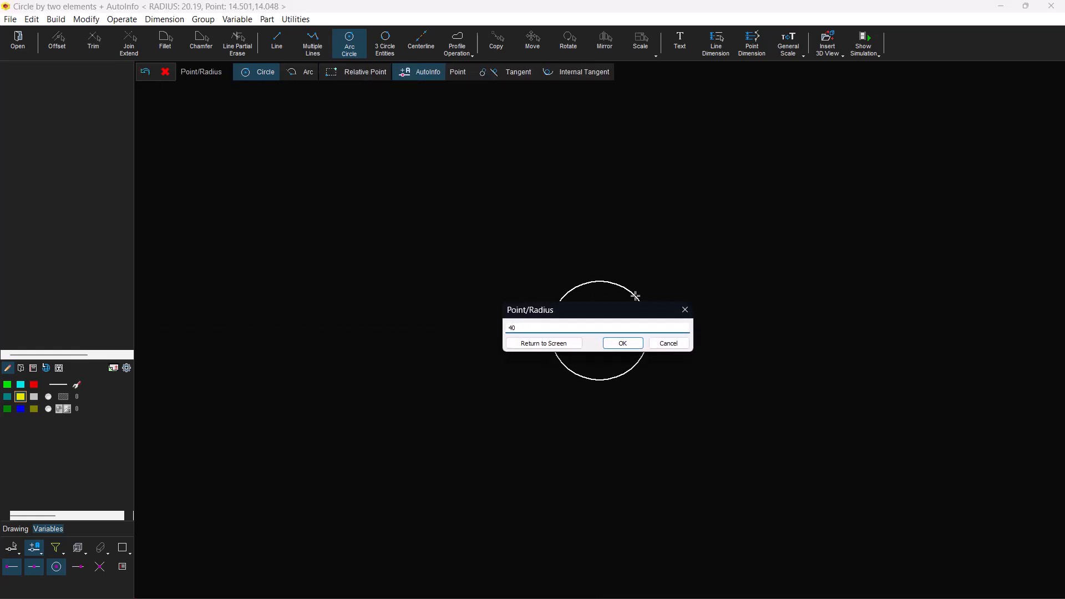
{"action": "key", "text": "Return"}
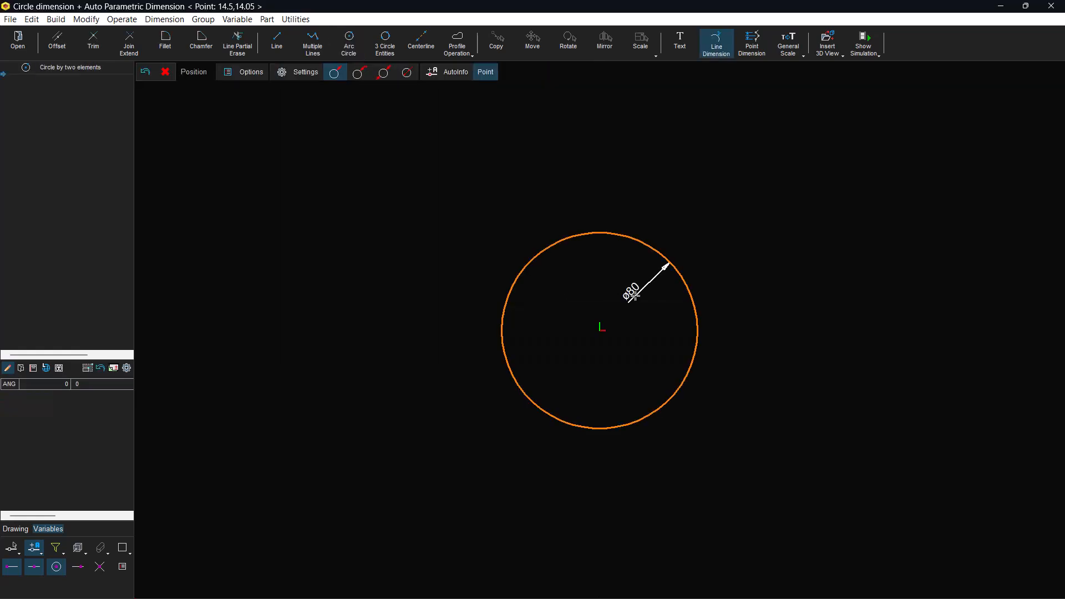
{"action": "left_click", "coordinate": [359, 72]}
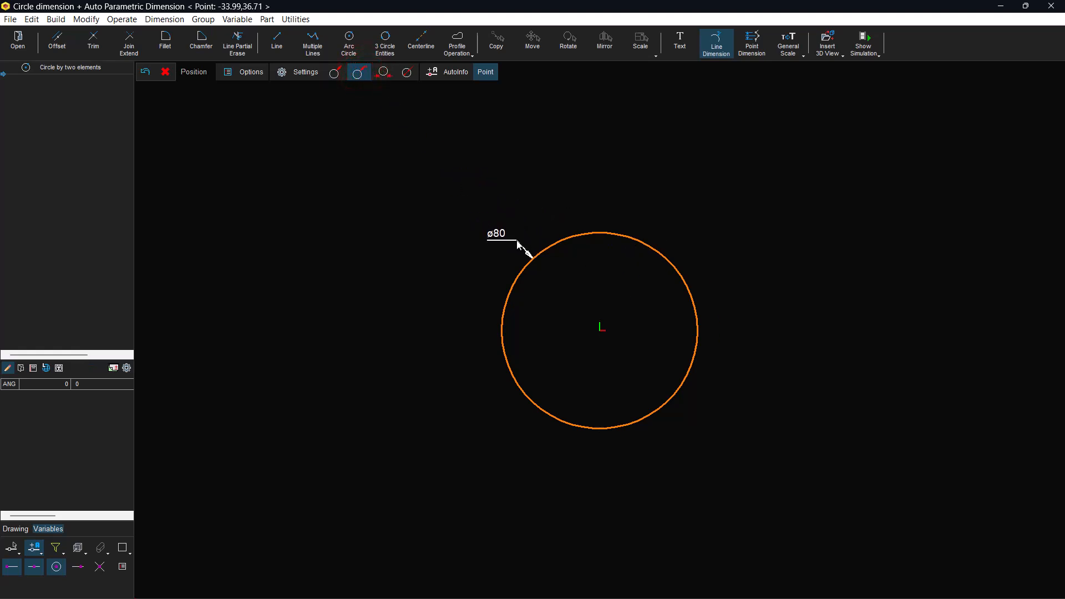
{"action": "left_click", "coordinate": [515, 236]}
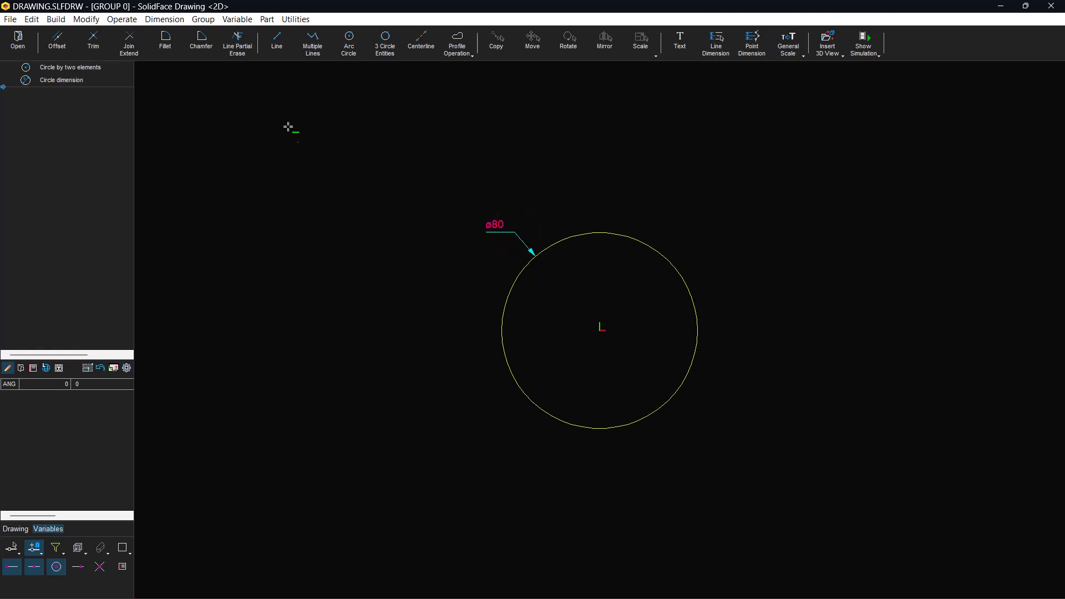
Draw a straight line from the circle's centre to the nearest point on the circle's upper-right edge.
{"action": "left_click", "coordinate": [277, 41]}
{"action": "left_click", "coordinate": [599, 332]}
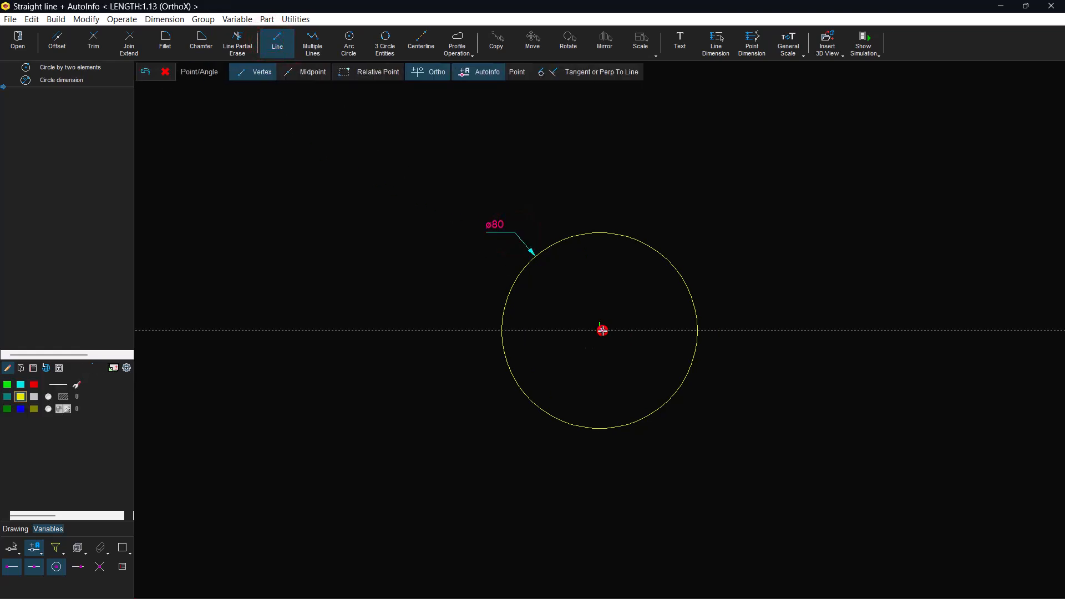
{"action": "right_click", "coordinate": [680, 250]}
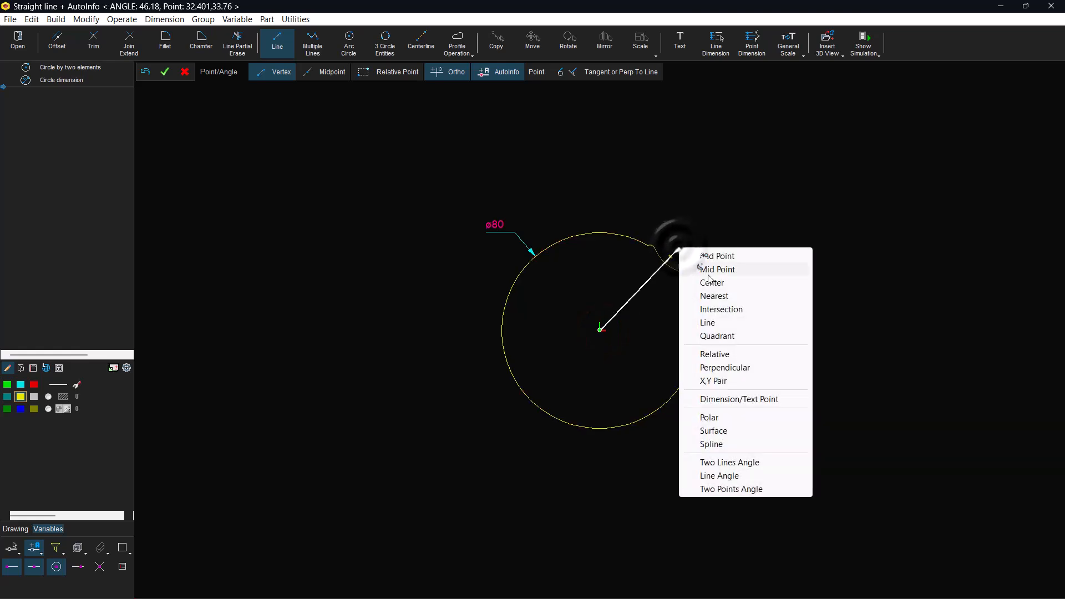
{"action": "left_click", "coordinate": [714, 295]}
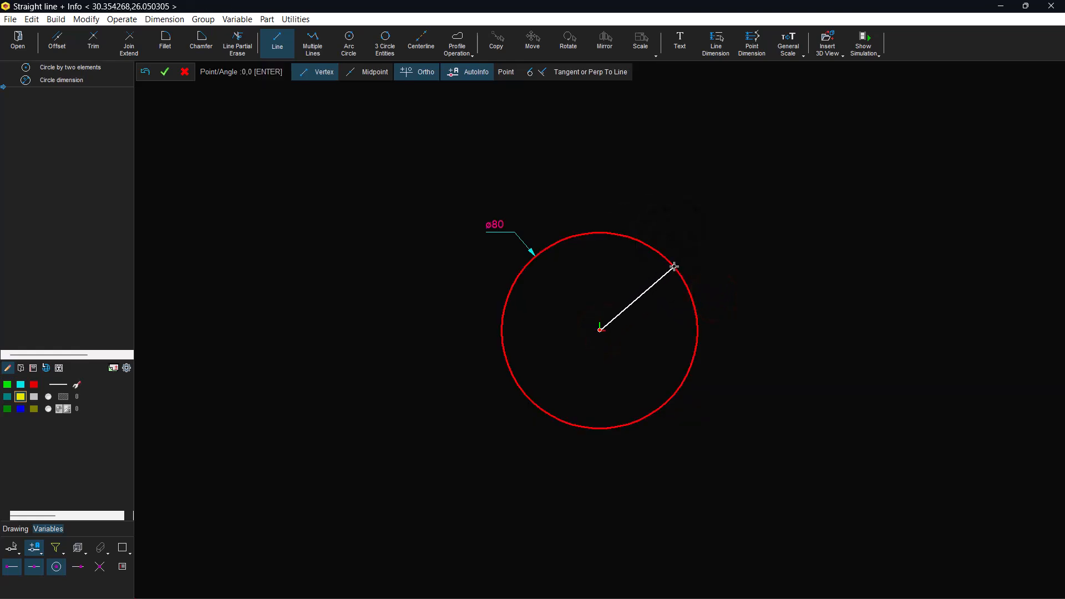
{"action": "left_click", "coordinate": [677, 265]}
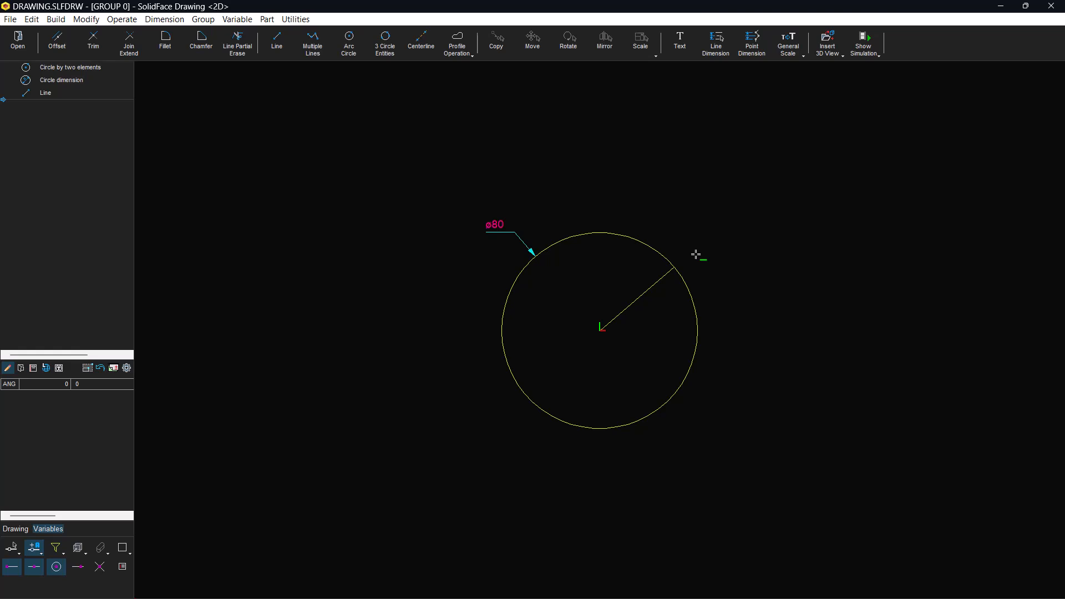
Rotate the radial line about the circle's centre, using the variable ANG as the angle.
{"action": "left_click", "coordinate": [640, 297]}
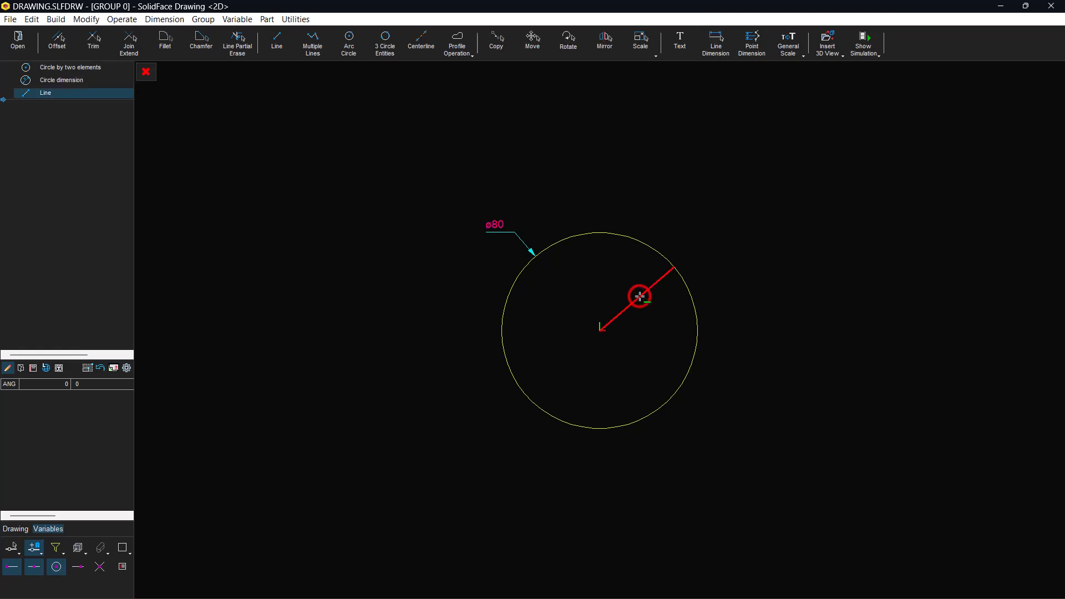
{"action": "left_click", "coordinate": [569, 42]}
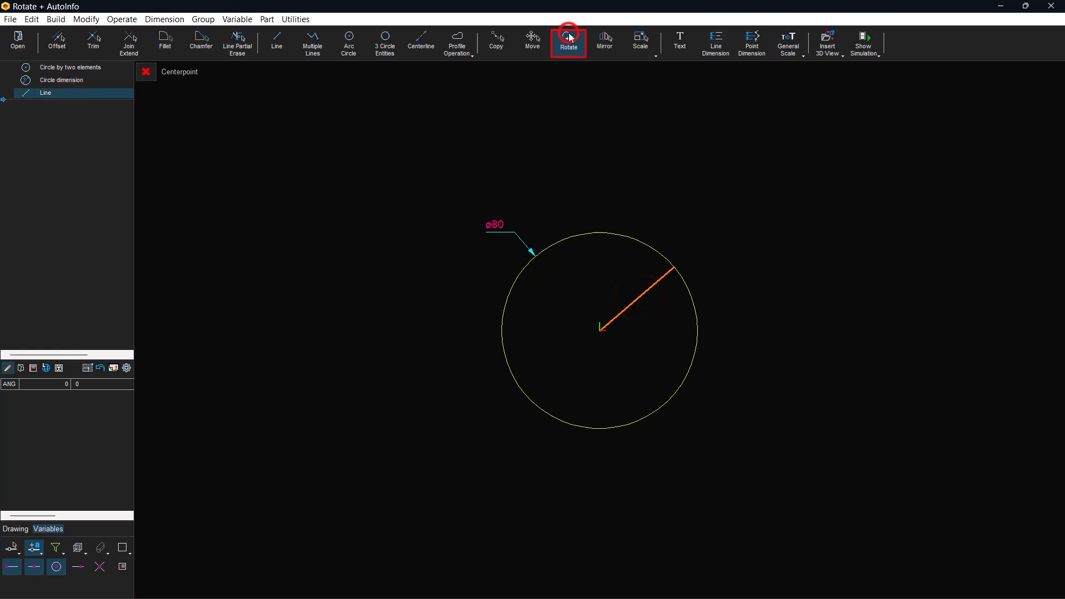
{"action": "left_click", "coordinate": [601, 331]}
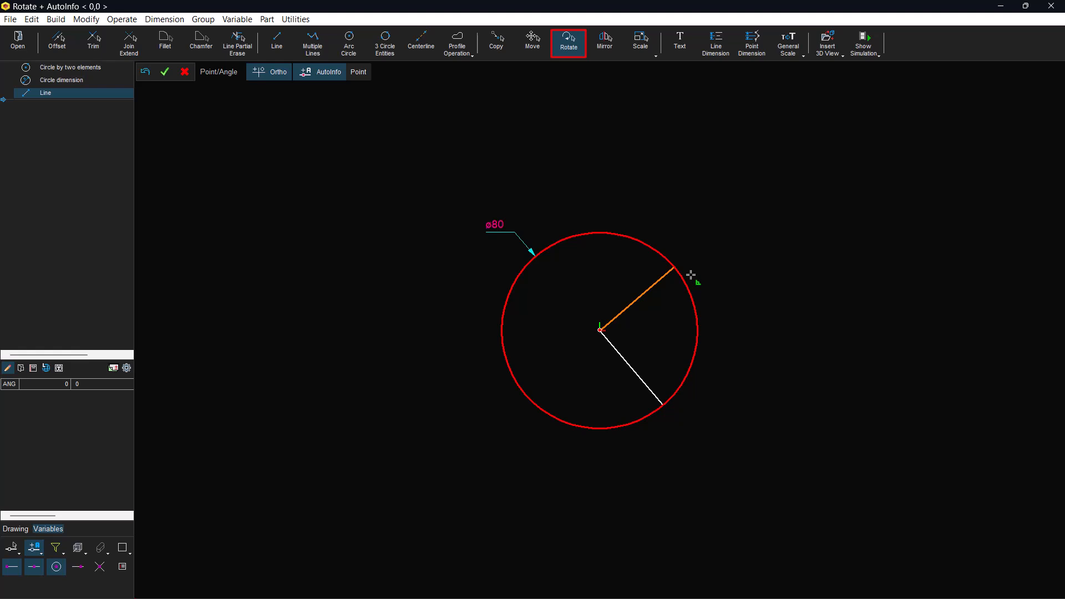
{"action": "type", "text": "ANG"}
{"action": "key", "text": "Return"}
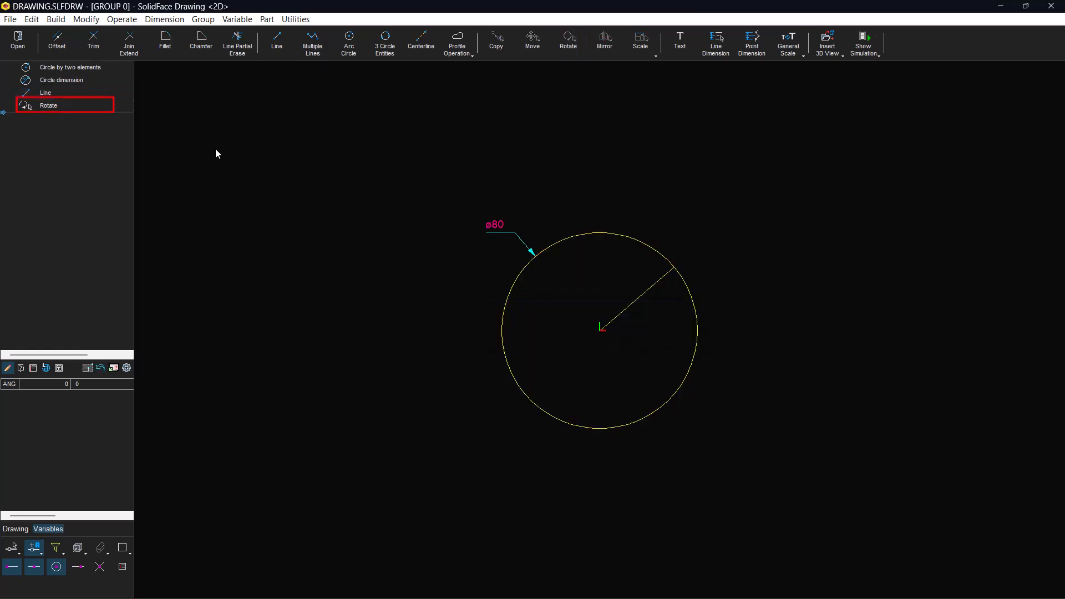
Create a movement simulation for the variable ANG with increment 1, initial value 0 and end value 360.
{"action": "left_click", "coordinate": [247, 21]}
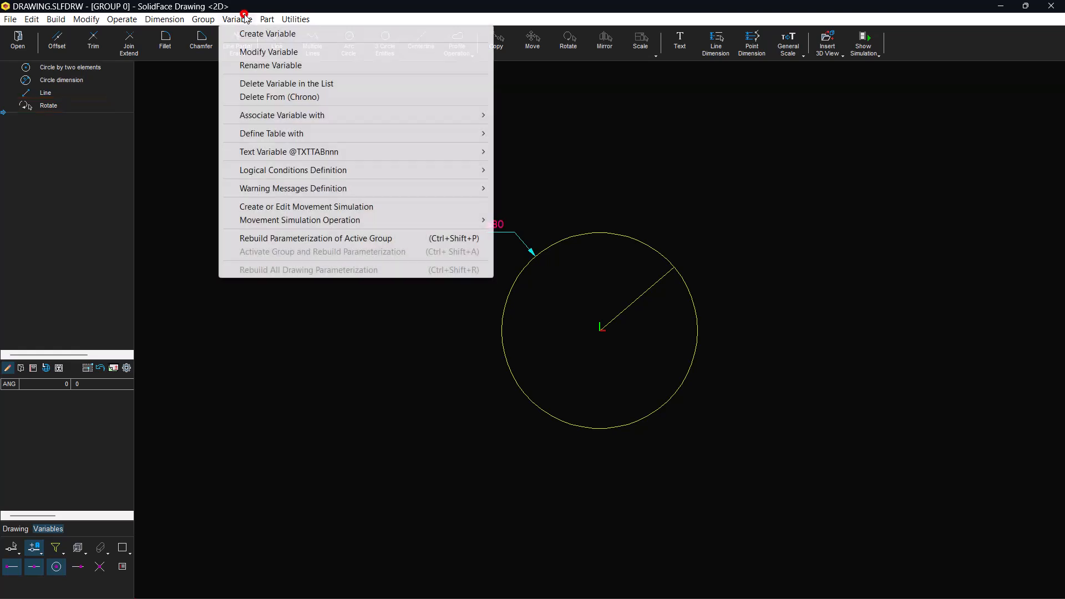
{"action": "left_click", "coordinate": [342, 212]}
{"action": "left_click", "coordinate": [529, 262]}
{"action": "type", "text": "ANG"}
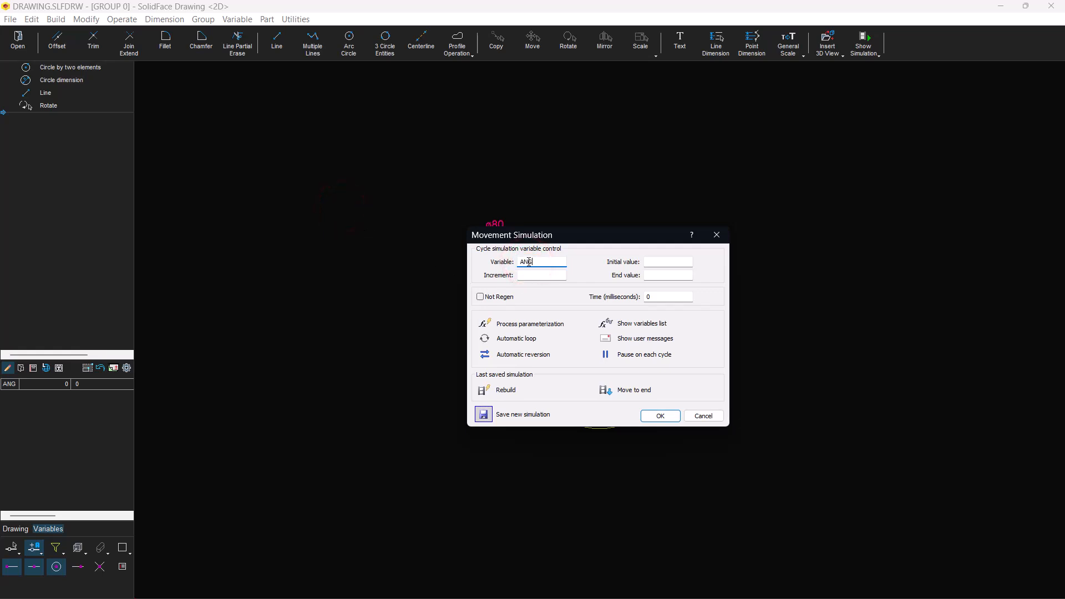
{"action": "left_click", "coordinate": [523, 274]}
{"action": "type", "text": "1"}
{"action": "left_click", "coordinate": [654, 260]}
{"action": "type", "text": "0"}
{"action": "left_click", "coordinate": [658, 273]}
{"action": "type", "text": "360"}
{"action": "left_click", "coordinate": [660, 416]}
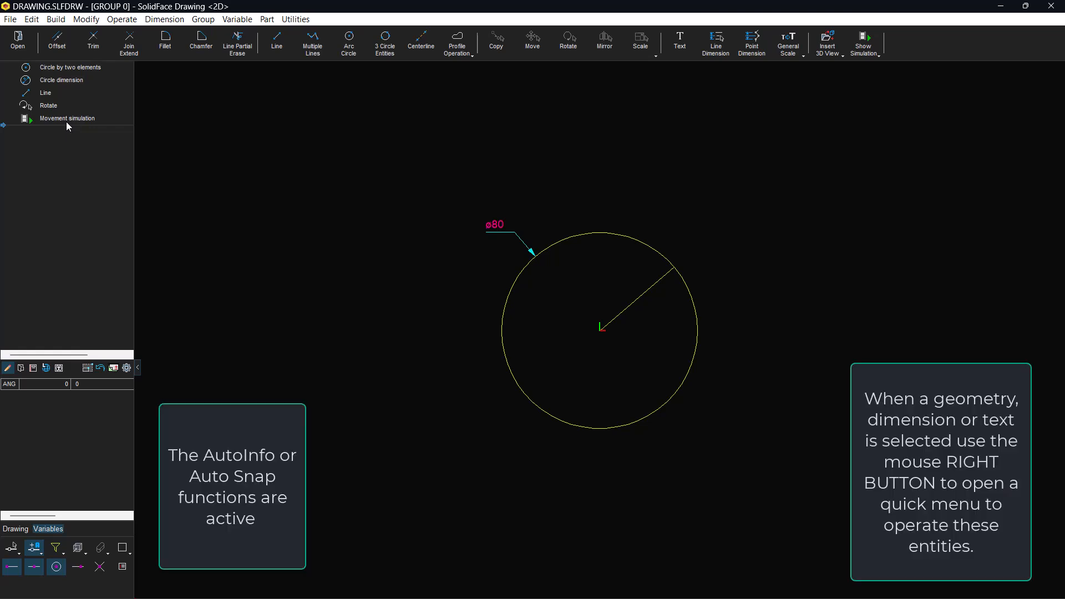
{"action": "left_click", "coordinate": [66, 118]}
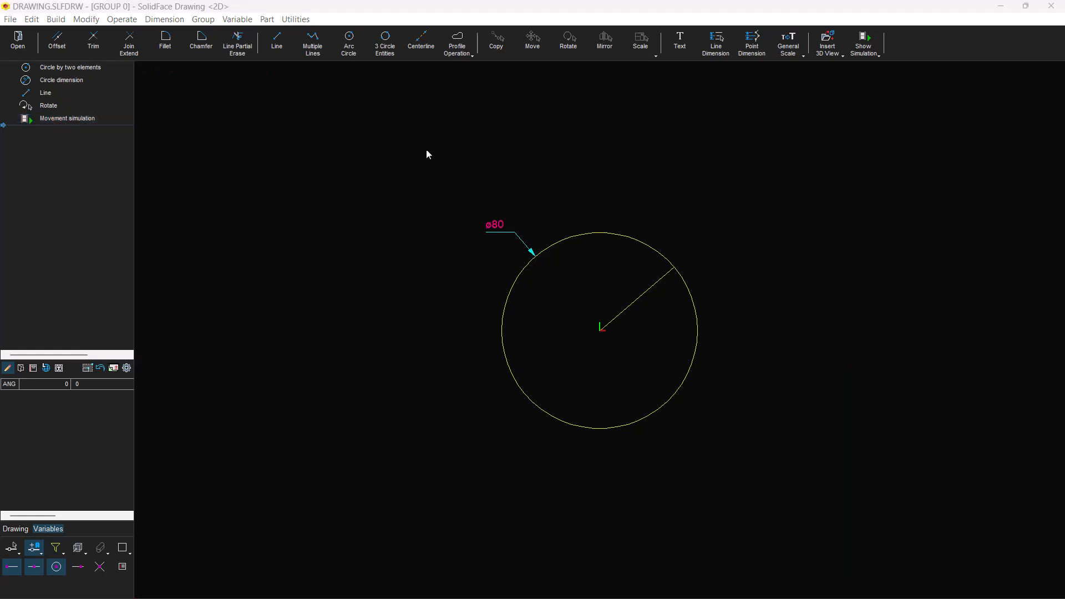
Add a double centerline about 108 long through the circle's centre.
{"action": "left_click", "coordinate": [431, 53]}
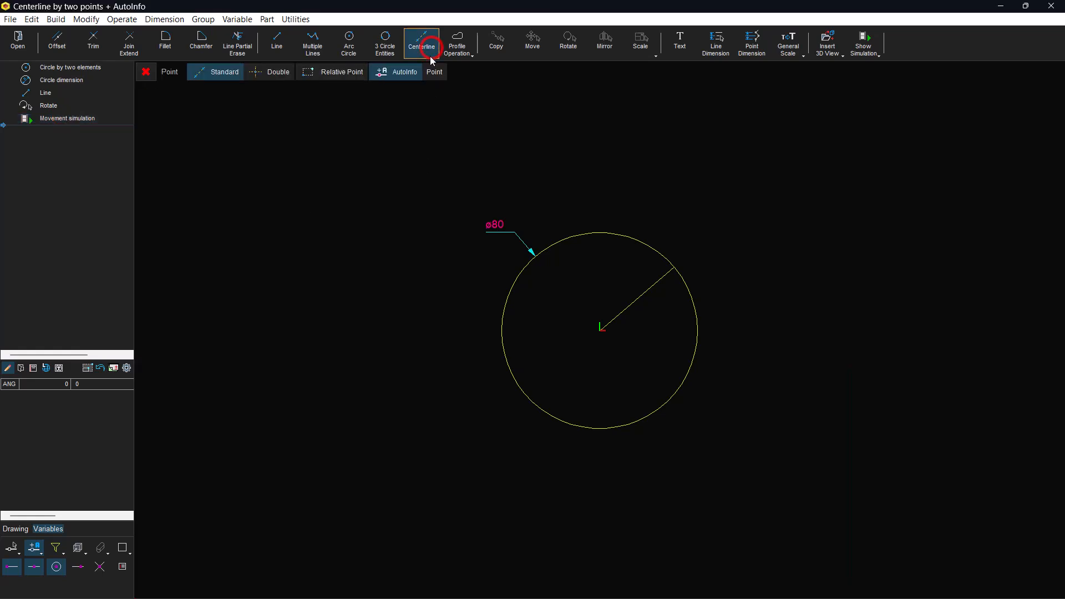
{"action": "left_click", "coordinate": [267, 79]}
{"action": "right_click", "coordinate": [333, 139]}
{"action": "left_click", "coordinate": [378, 178]}
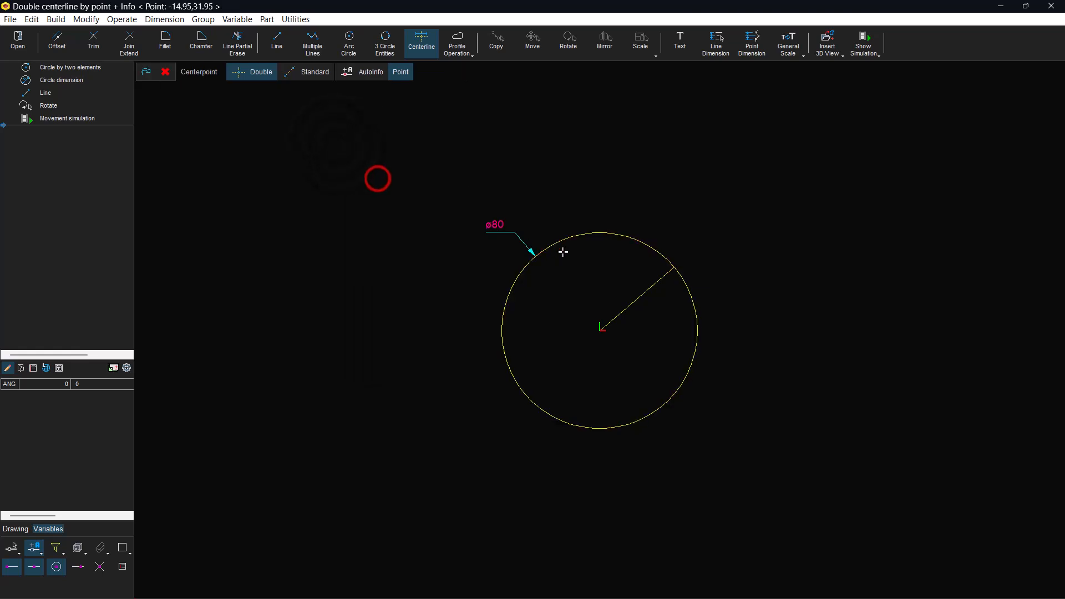
{"action": "left_click", "coordinate": [563, 252]}
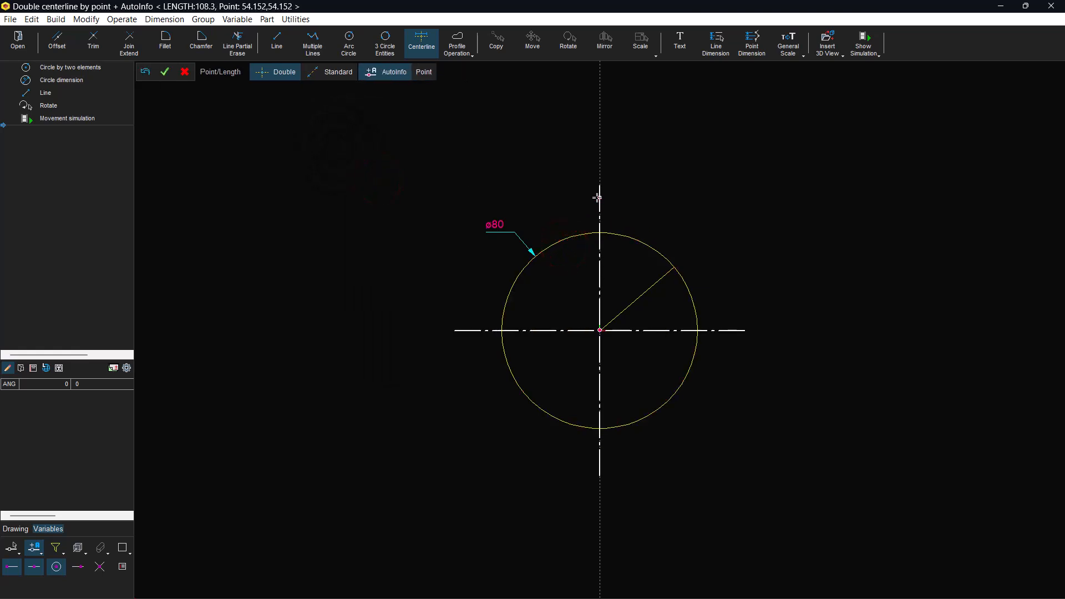
{"action": "right_click", "coordinate": [595, 197]}
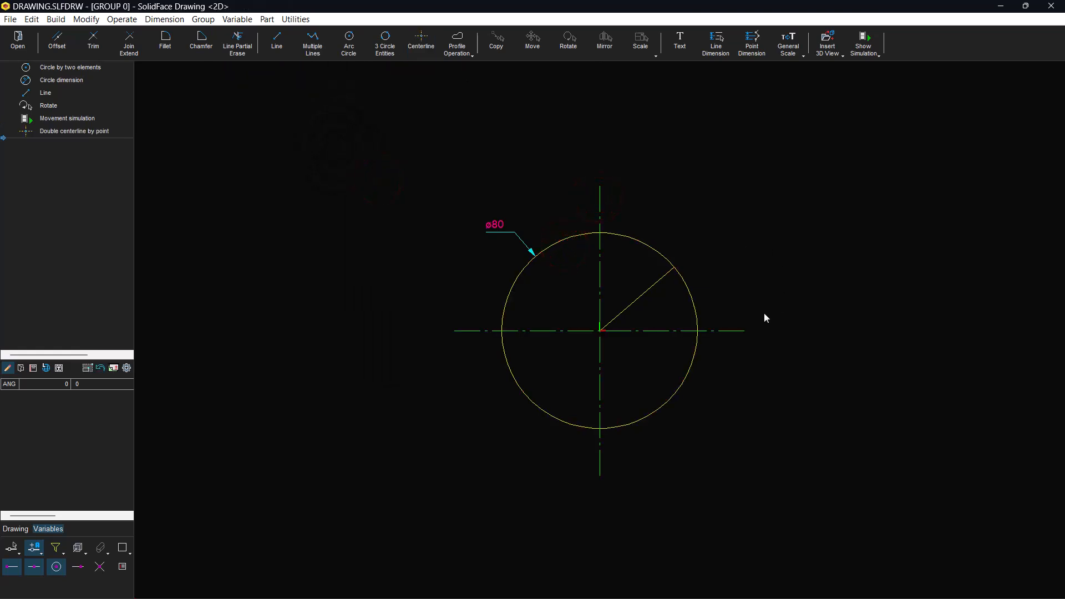
Extend the horizontal centerline by point to about 160 to the right of the circle's centre.
{"action": "left_click", "coordinate": [727, 331]}
{"action": "right_click", "coordinate": [727, 331]}
{"action": "left_click", "coordinate": [761, 325]}
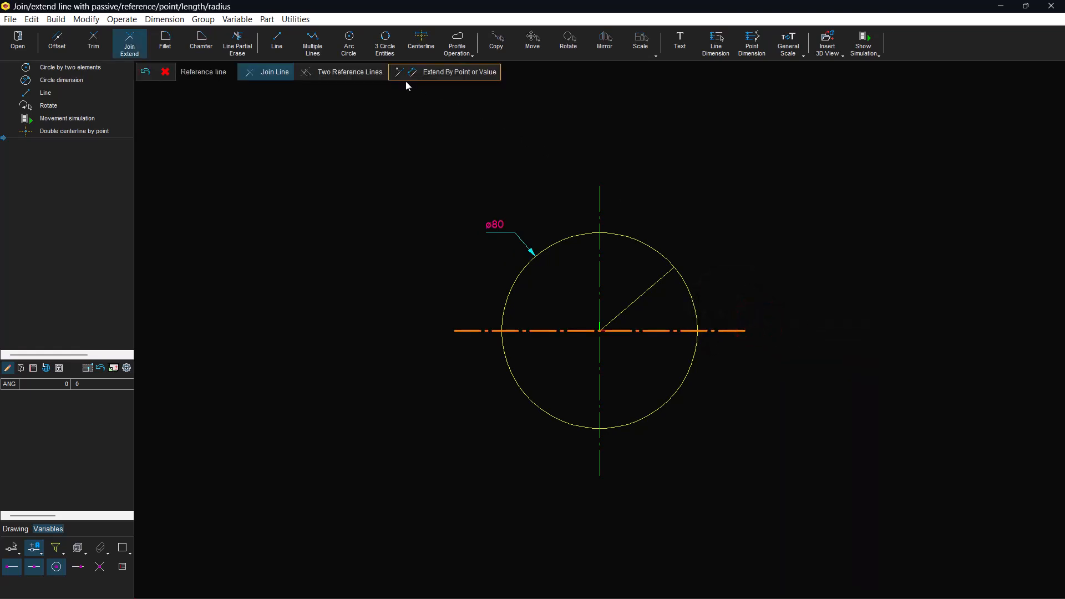
{"action": "left_click", "coordinate": [413, 74]}
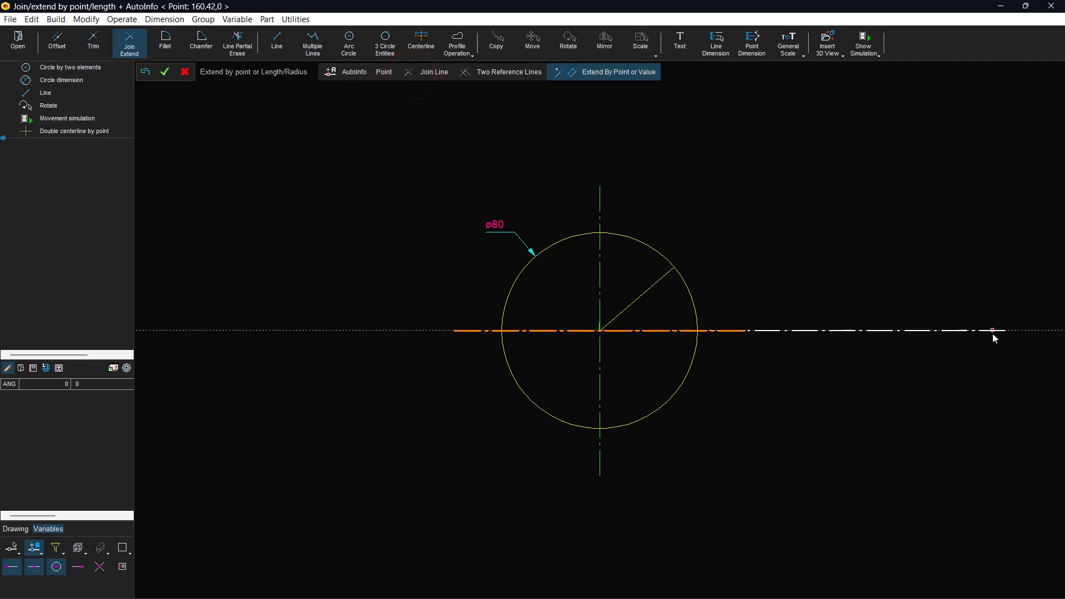
{"action": "left_click", "coordinate": [981, 336]}
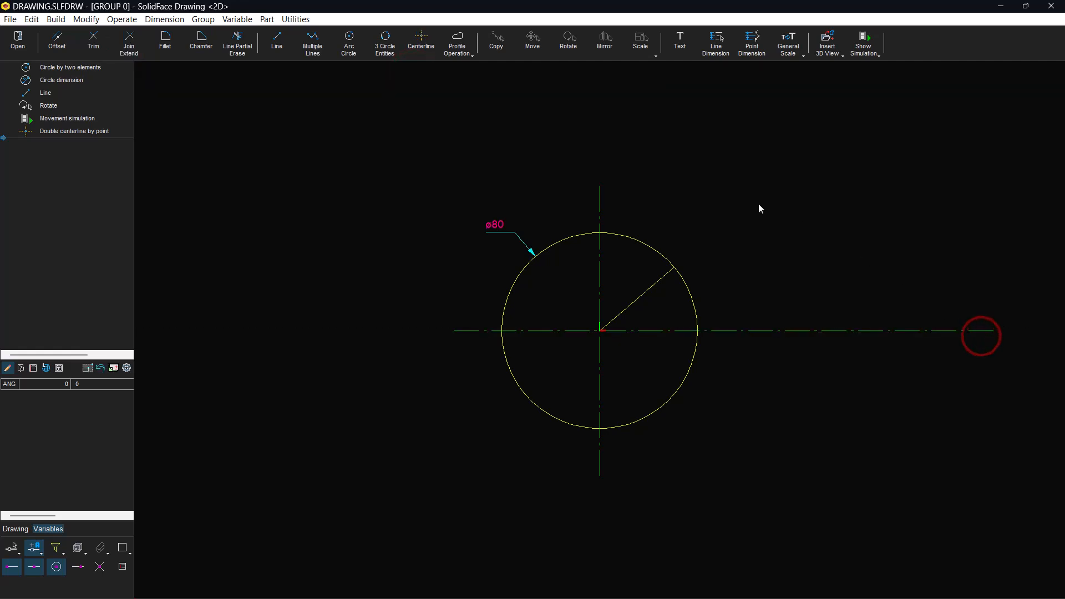
Draw a circle of radius 100 centred on the radial line's outer end and place its diameter dimension at the upper right.
{"action": "left_click", "coordinate": [356, 50]}
{"action": "right_click", "coordinate": [411, 146]}
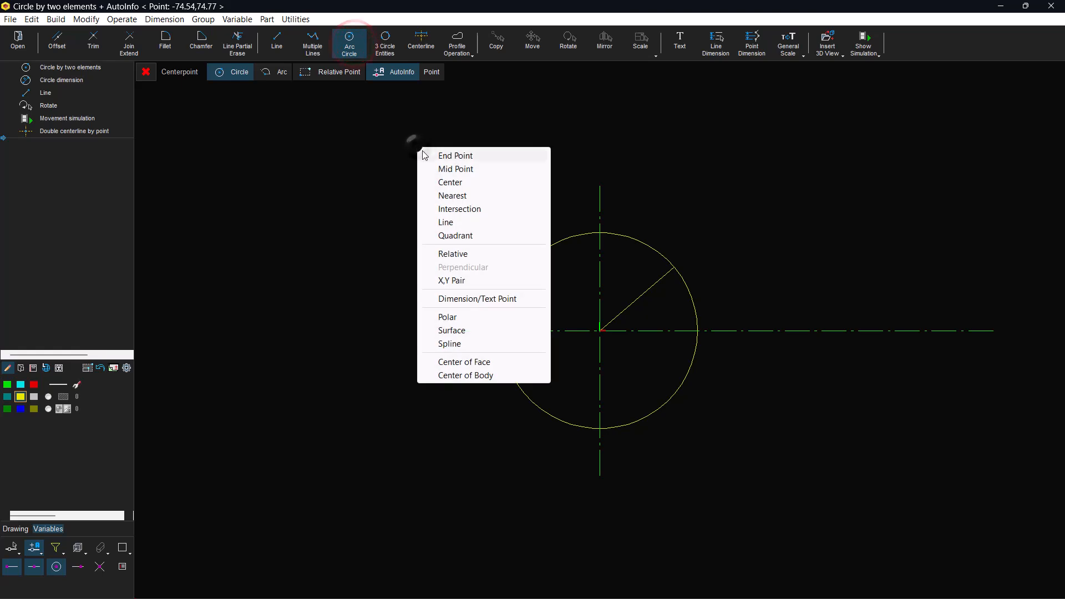
{"action": "left_click", "coordinate": [452, 156]}
{"action": "left_click", "coordinate": [671, 268]}
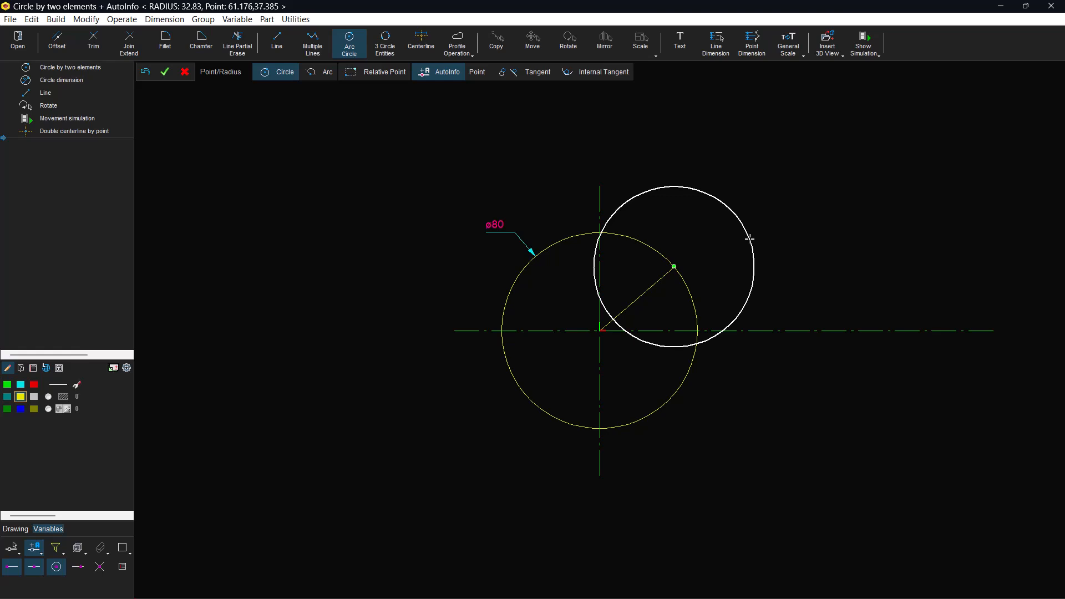
{"action": "type", "text": "100"}
{"action": "key", "text": "Return"}
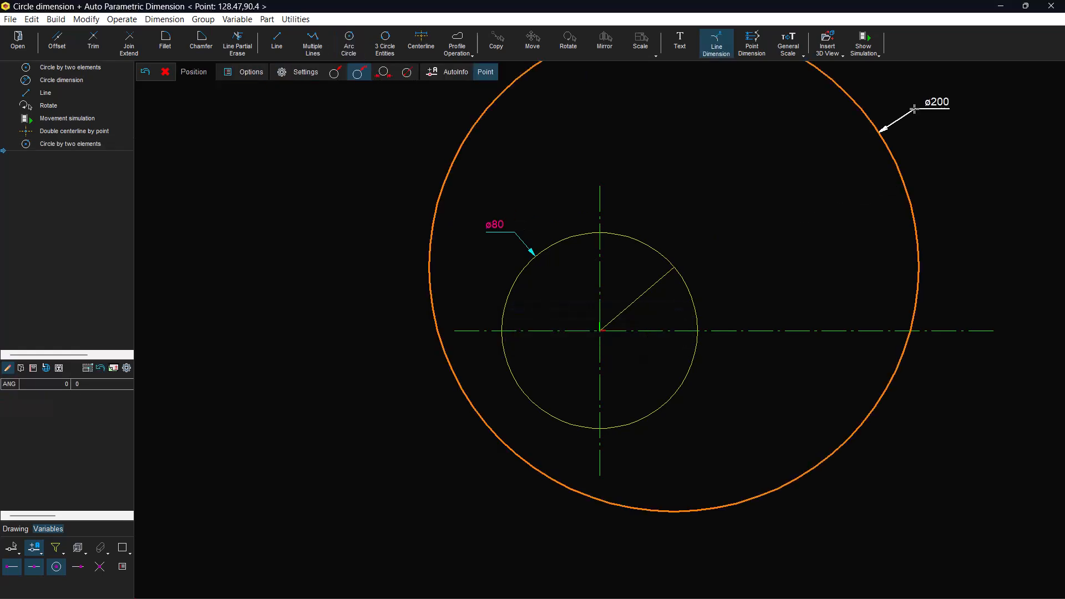
{"action": "left_click", "coordinate": [914, 108]}
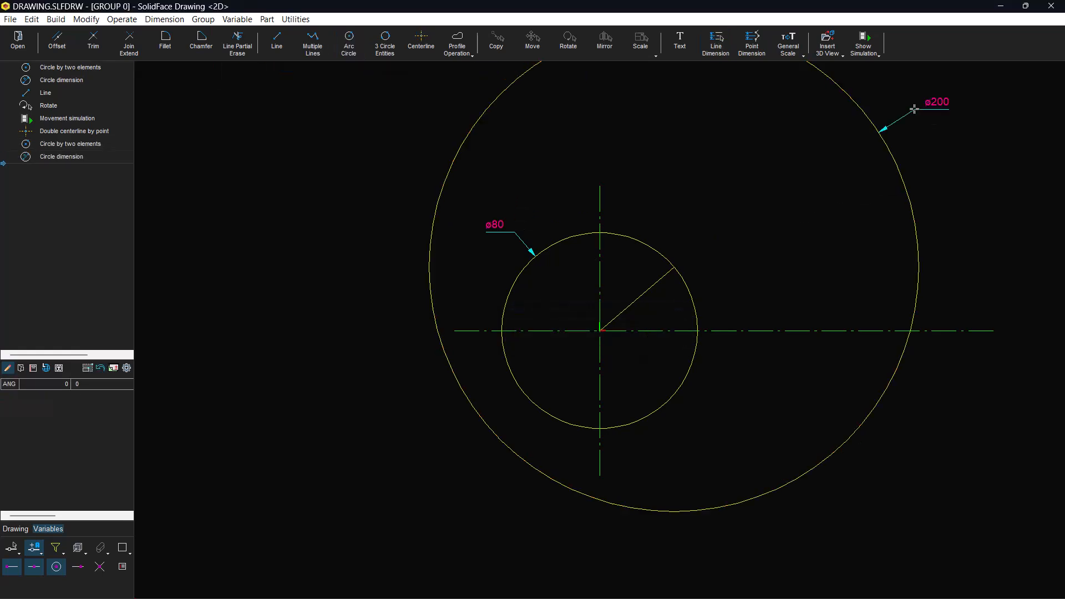
Draw a line from the radial line's outer end to the right-hand intersection of the 200 diameter circle and the horizontal centerline.
{"action": "left_click", "coordinate": [272, 45]}
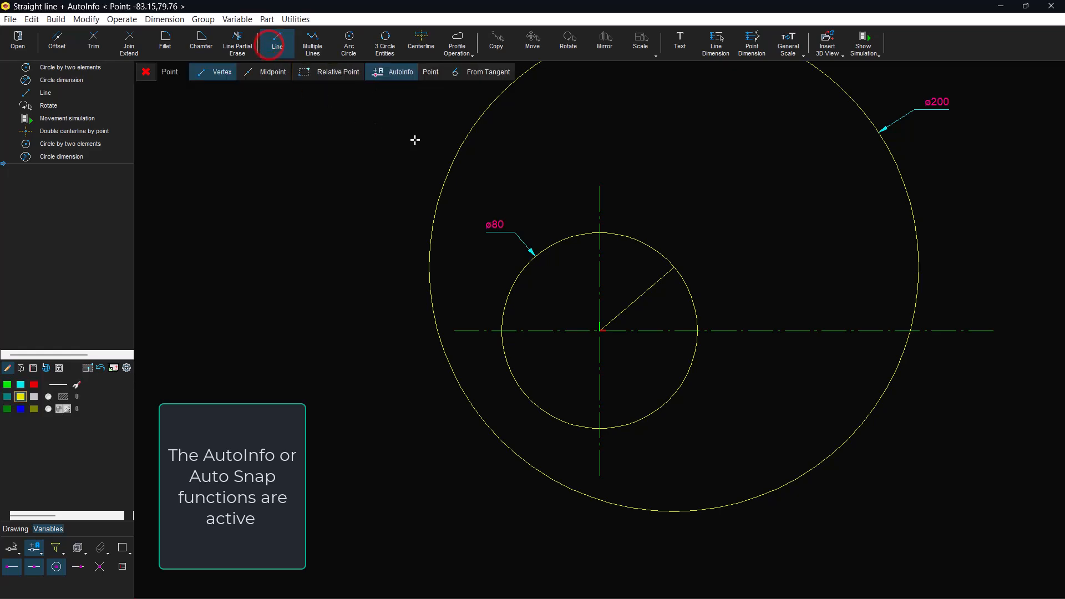
{"action": "right_click", "coordinate": [645, 152]}
{"action": "left_click", "coordinate": [673, 169]}
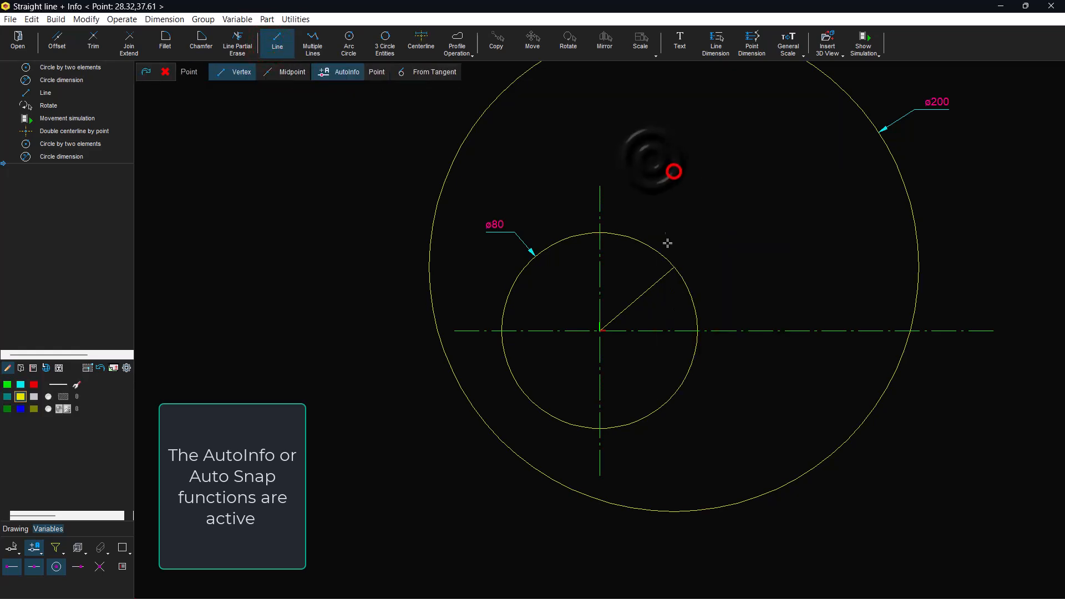
{"action": "left_click", "coordinate": [668, 275]}
{"action": "right_click", "coordinate": [801, 309]}
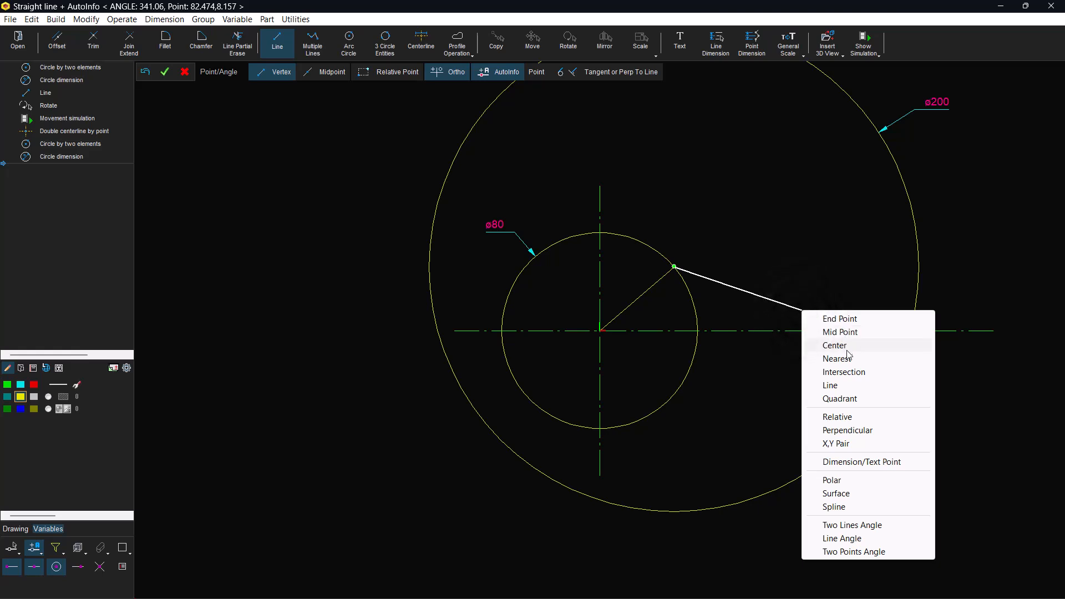
{"action": "left_click", "coordinate": [844, 372]}
{"action": "left_click", "coordinate": [884, 331]}
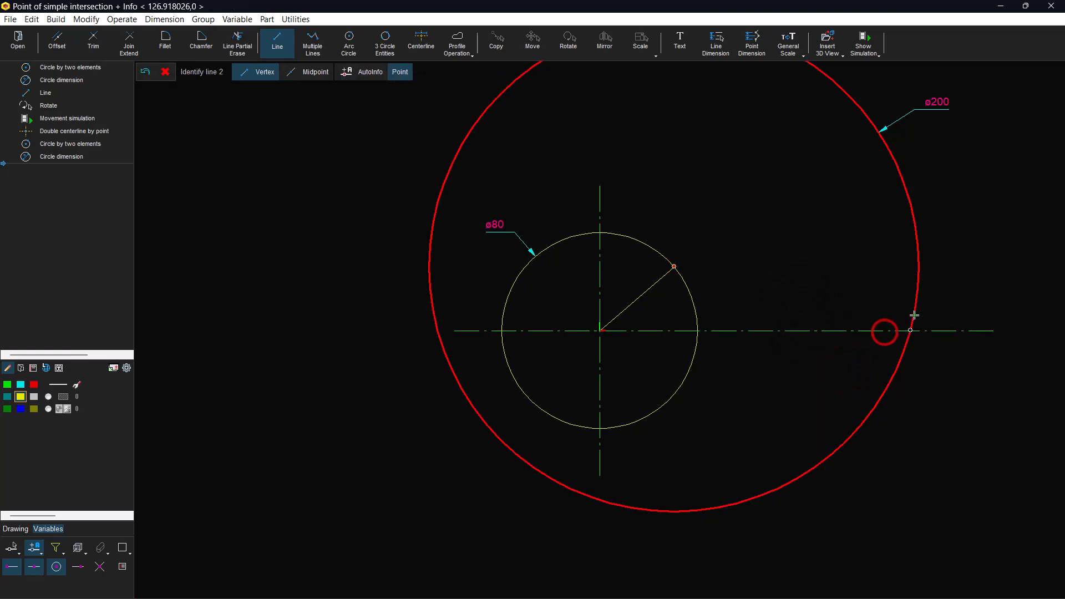
{"action": "left_click", "coordinate": [915, 315]}
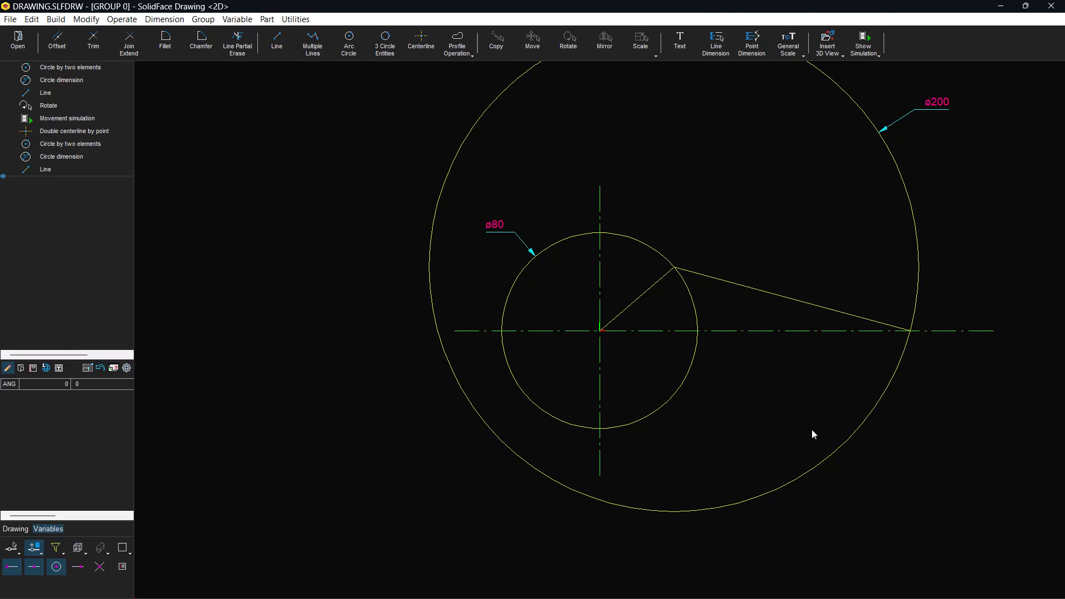
Draw a horizontal line 80 long rightward from the connecting line's end and run the movement simulation for ANG from 0 to 360.
{"action": "left_click", "coordinate": [707, 584]}
{"action": "left_click", "coordinate": [707, 583]}
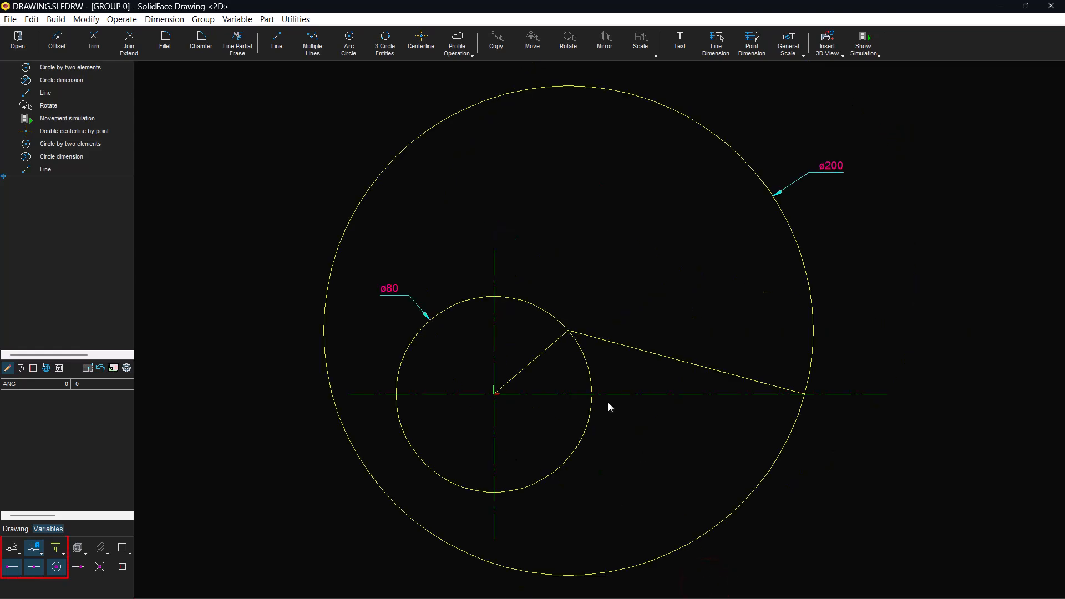
{"action": "left_click", "coordinate": [271, 38]}
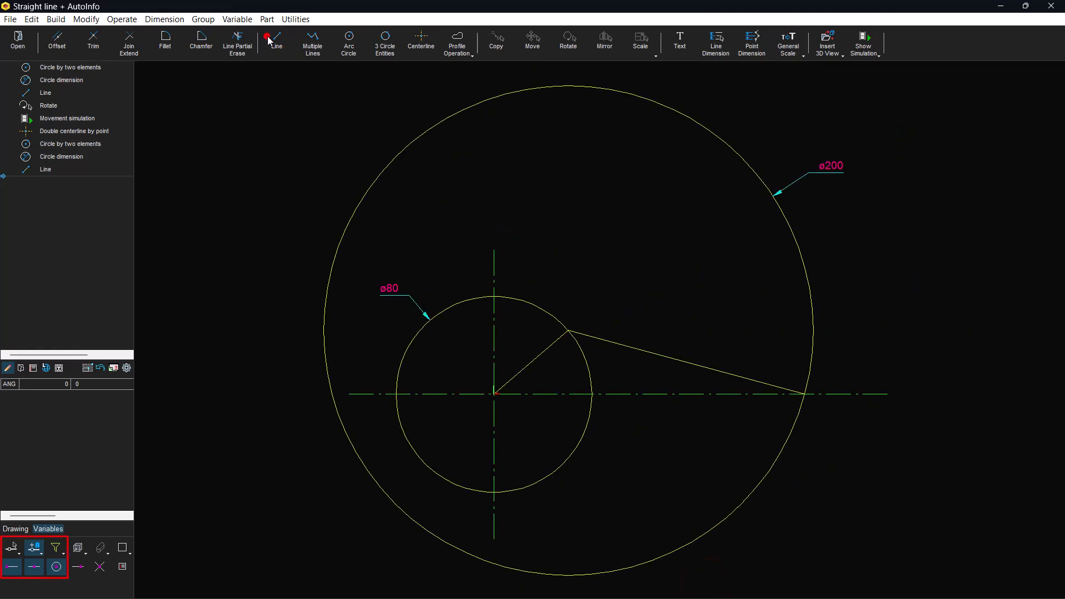
{"action": "left_click", "coordinate": [787, 386]}
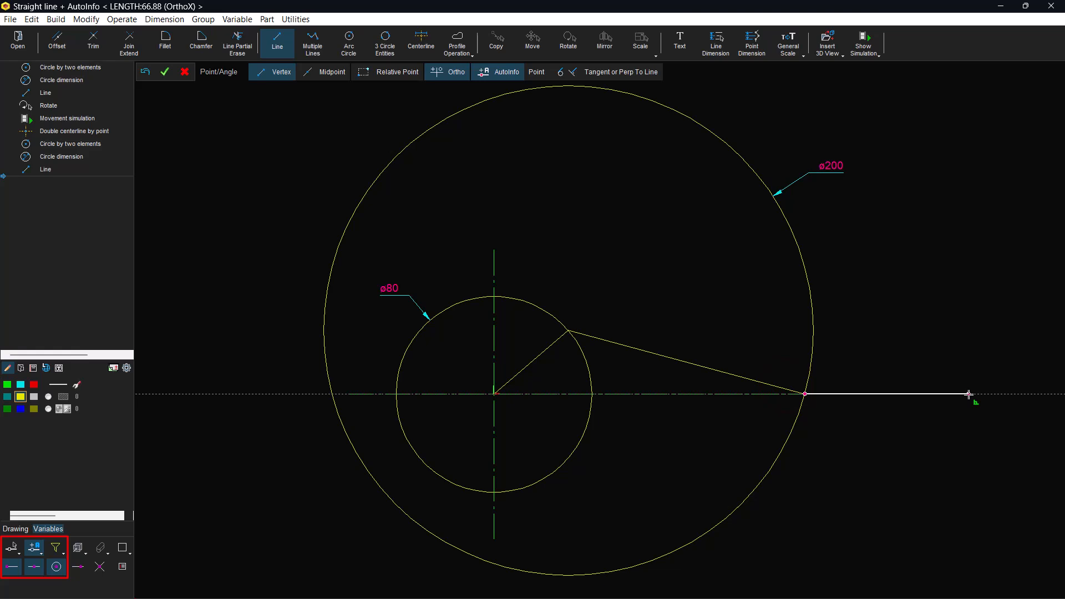
{"action": "type", "text": "80"}
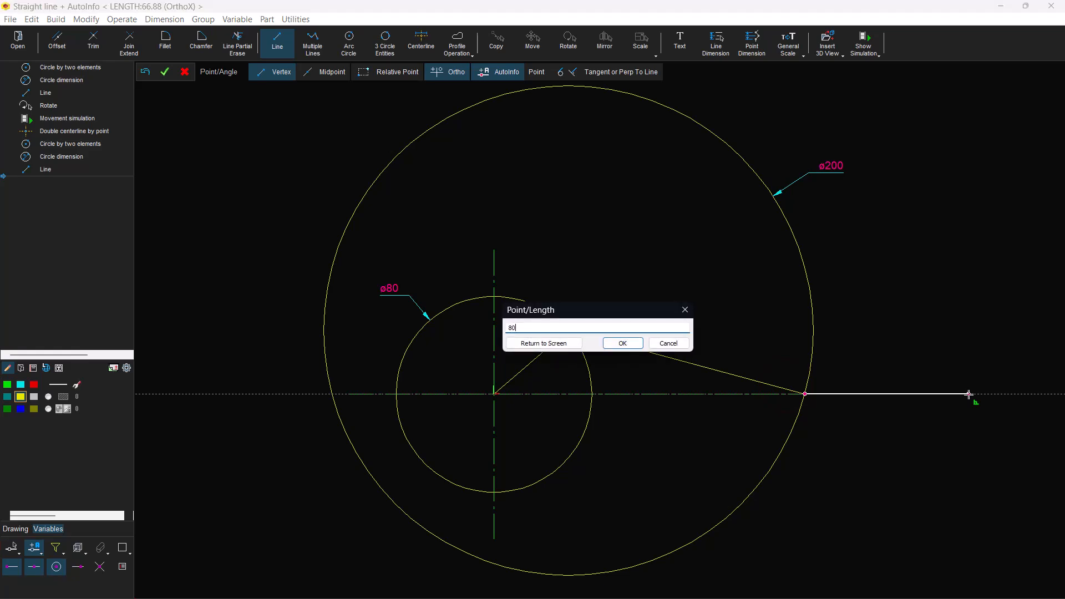
{"action": "key", "text": "Return"}
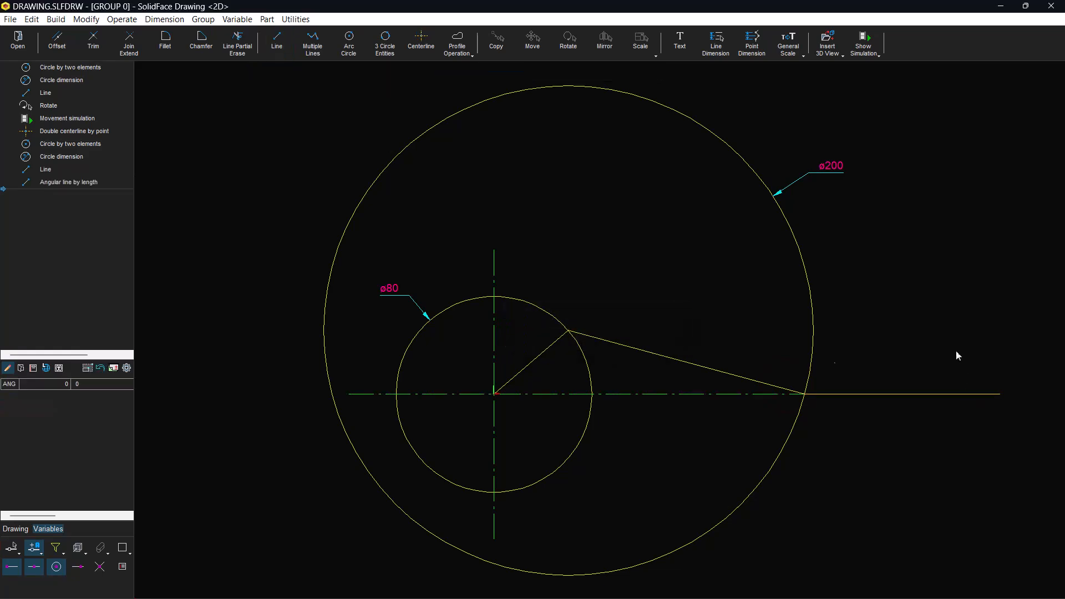
{"action": "left_click", "coordinate": [868, 47]}
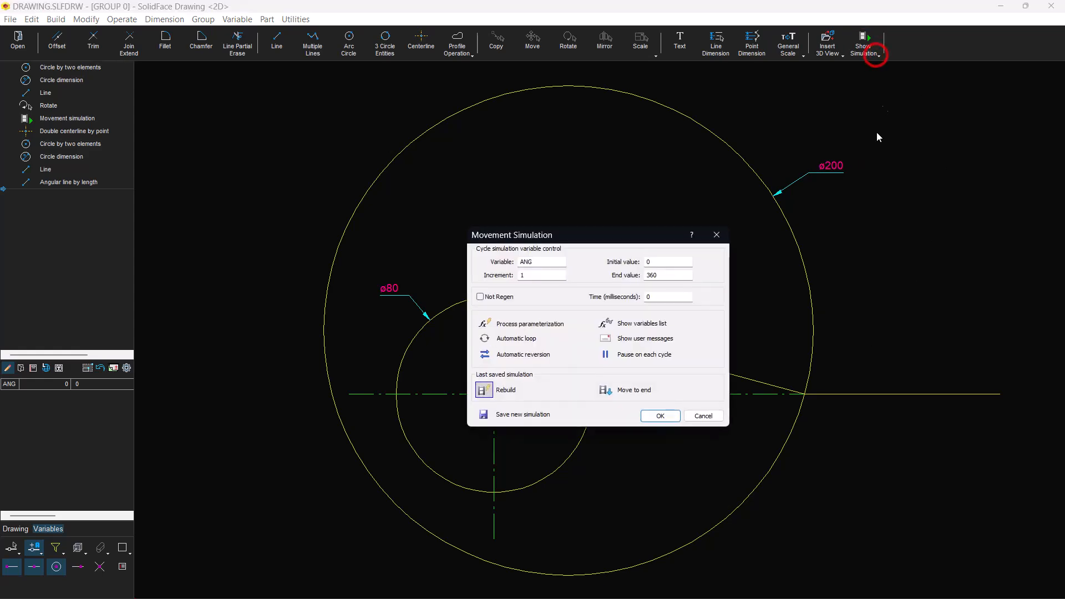
{"action": "left_click", "coordinate": [661, 416]}
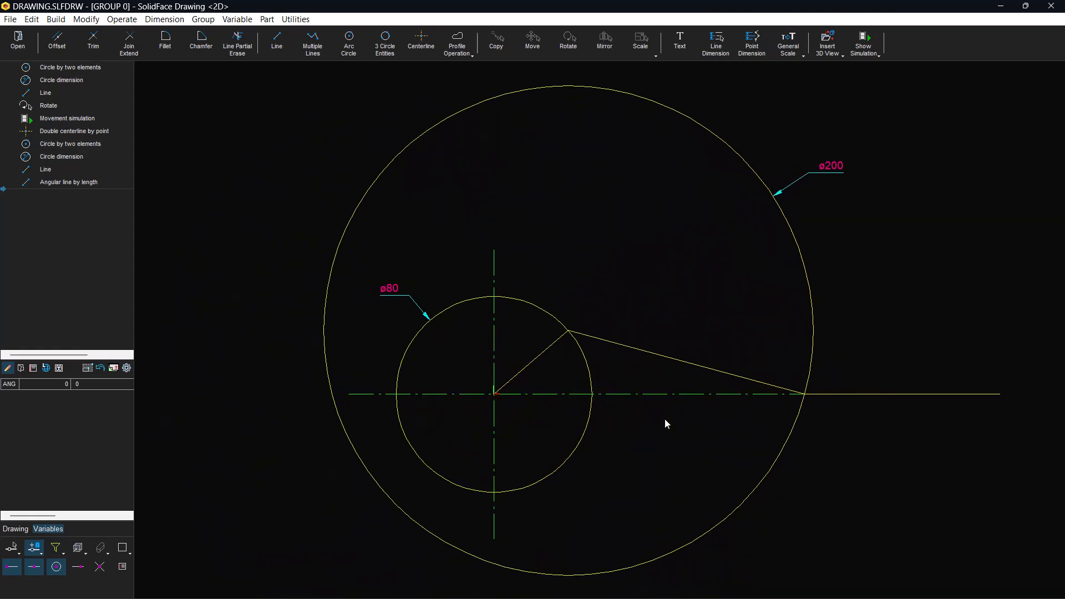
Offset the 80 long horizontal line upward by 20 and dimension the distance between the two lines on their left.
{"action": "left_click", "coordinate": [830, 389]}
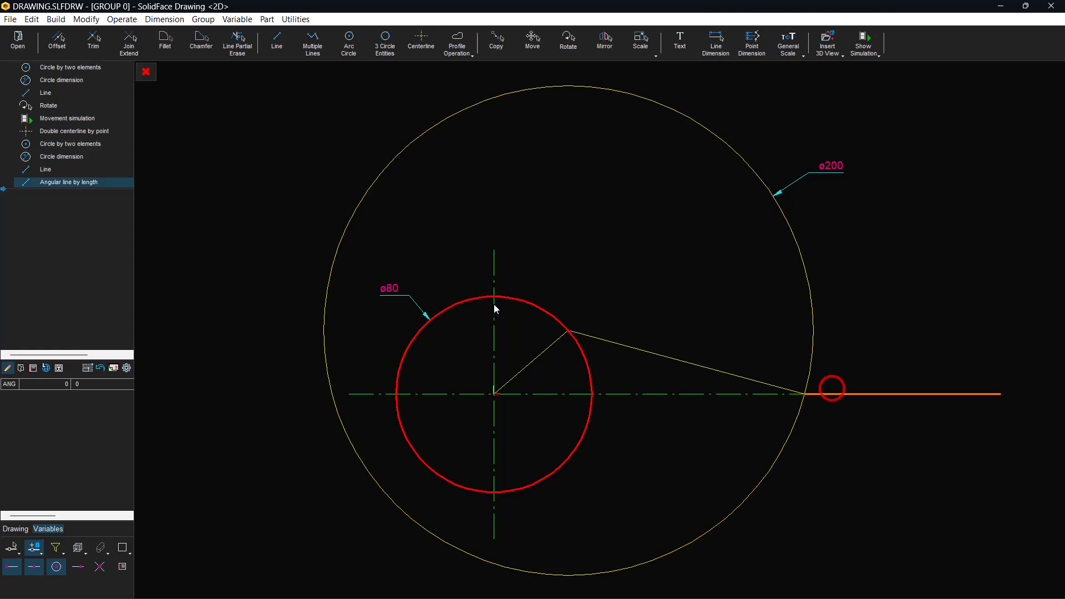
{"action": "left_click", "coordinate": [58, 40]}
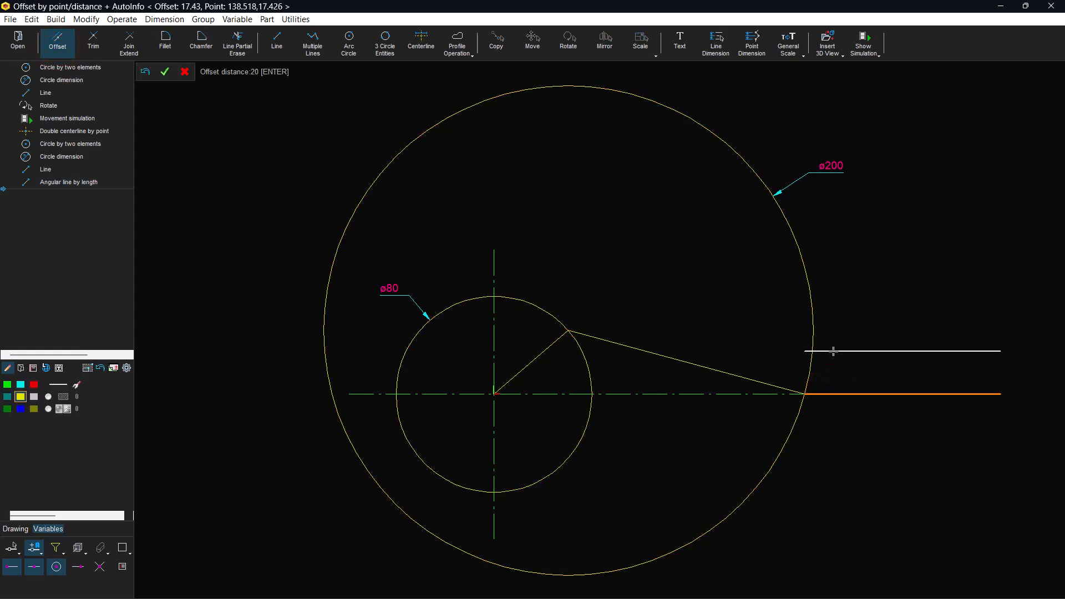
{"action": "type", "text": "20"}
{"action": "key", "text": "Return"}
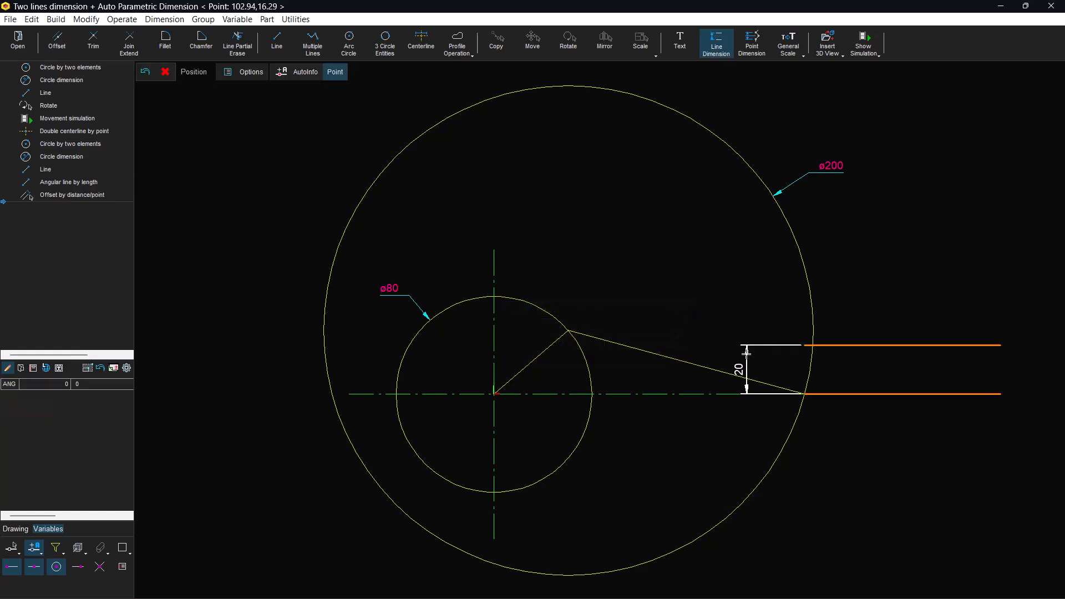
{"action": "left_click", "coordinate": [743, 352]}
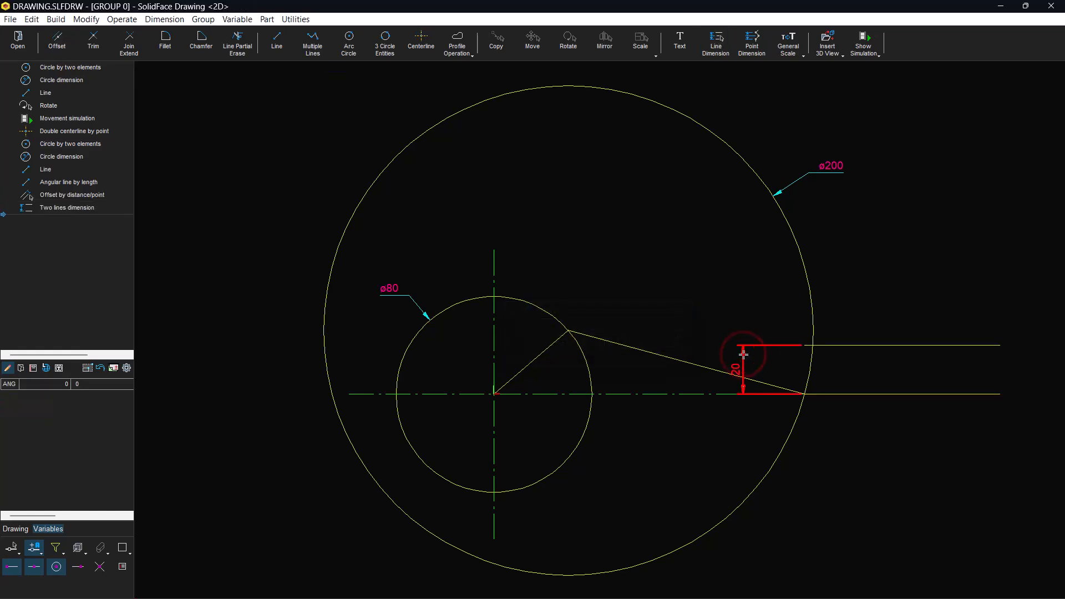
Mirror the offset line about the 80 long horizontal line, keeping the original.
{"action": "double_click", "coordinate": [872, 342]}
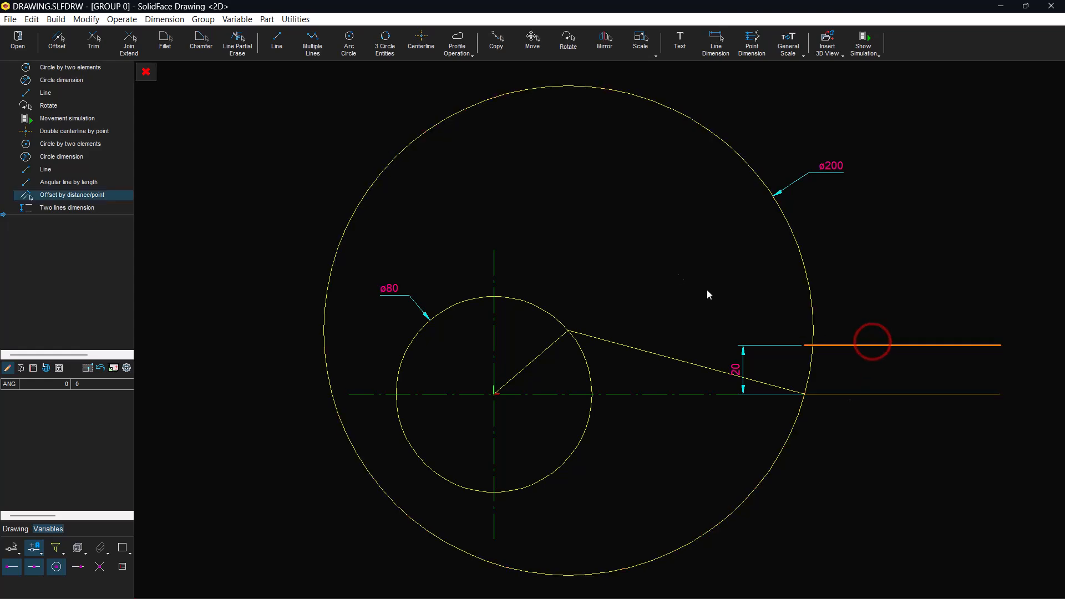
{"action": "left_click", "coordinate": [604, 41]}
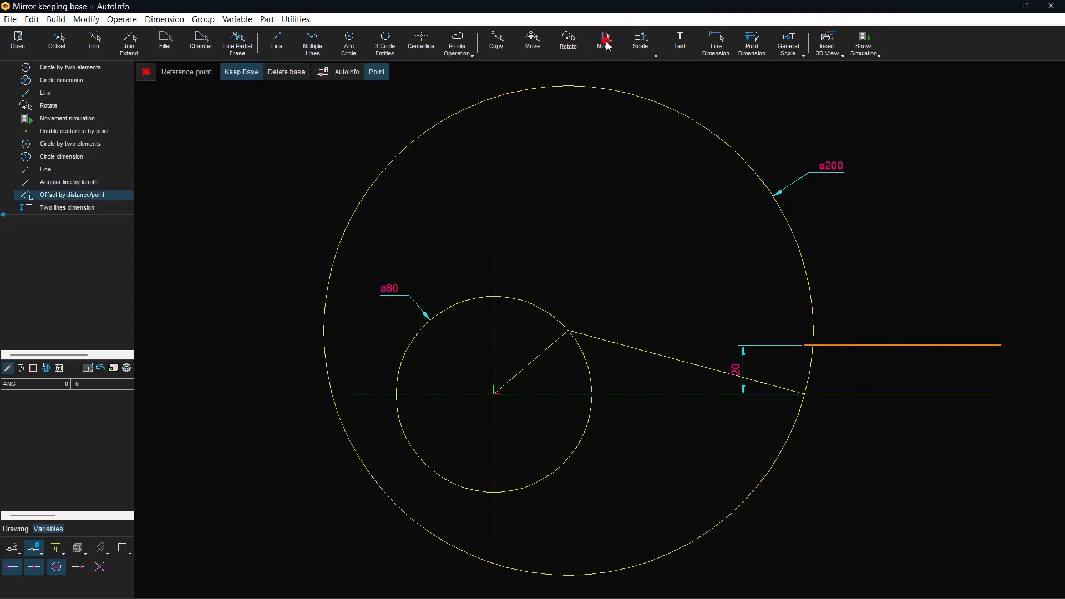
{"action": "left_click", "coordinate": [836, 393]}
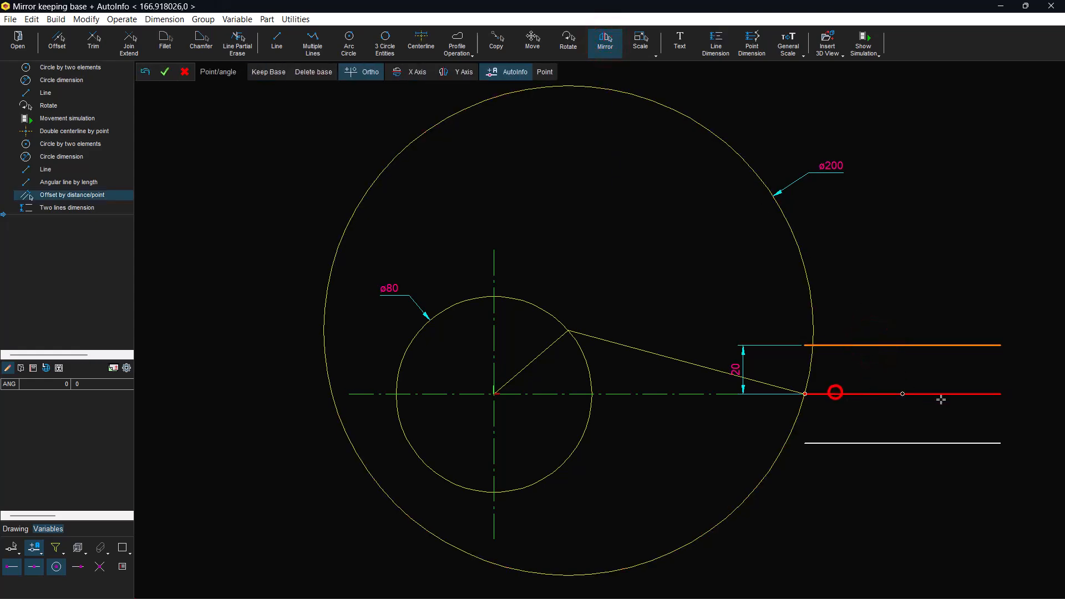
{"action": "left_click", "coordinate": [1046, 396]}
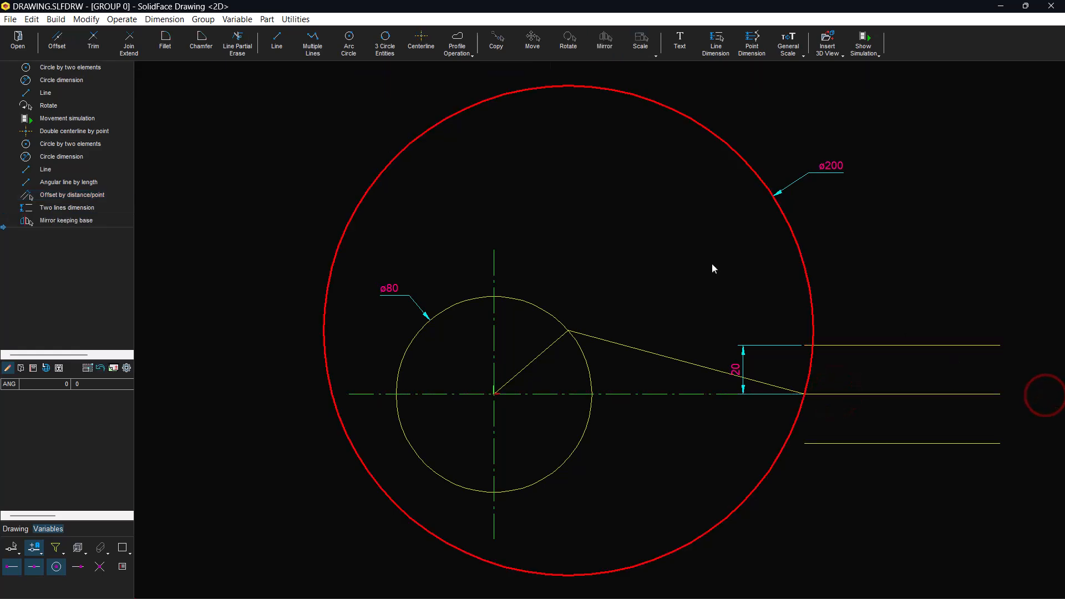
Close the slider rectangle with vertical lines joining the right ends and the left ends of the offset and mirrored lines.
{"action": "left_click", "coordinate": [275, 45]}
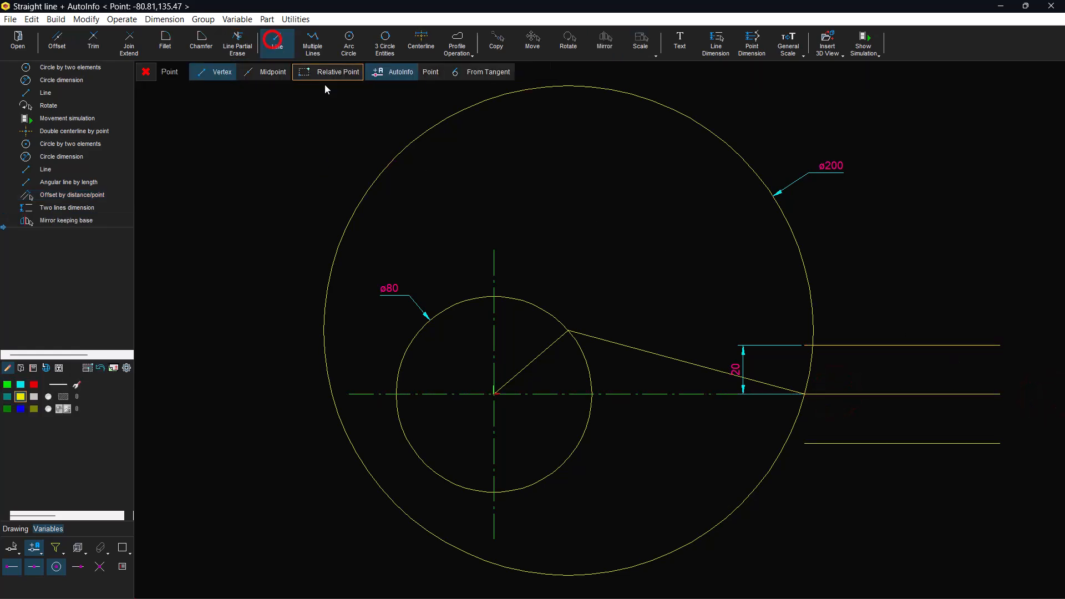
{"action": "left_click", "coordinate": [1000, 345]}
{"action": "left_click", "coordinate": [1000, 443]}
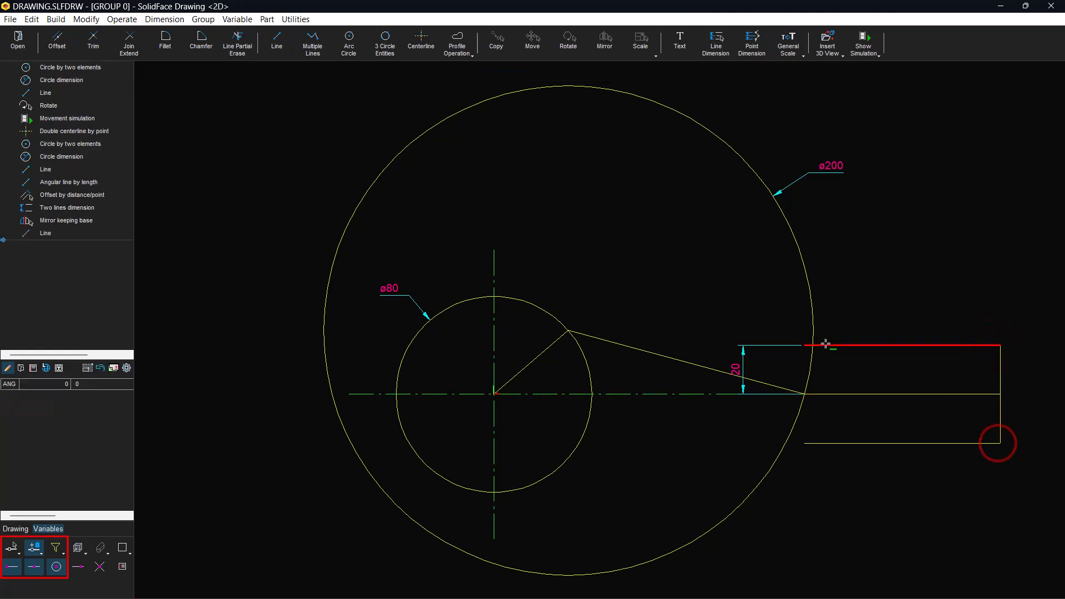
{"action": "left_click", "coordinate": [277, 45]}
{"action": "left_click", "coordinate": [843, 346]}
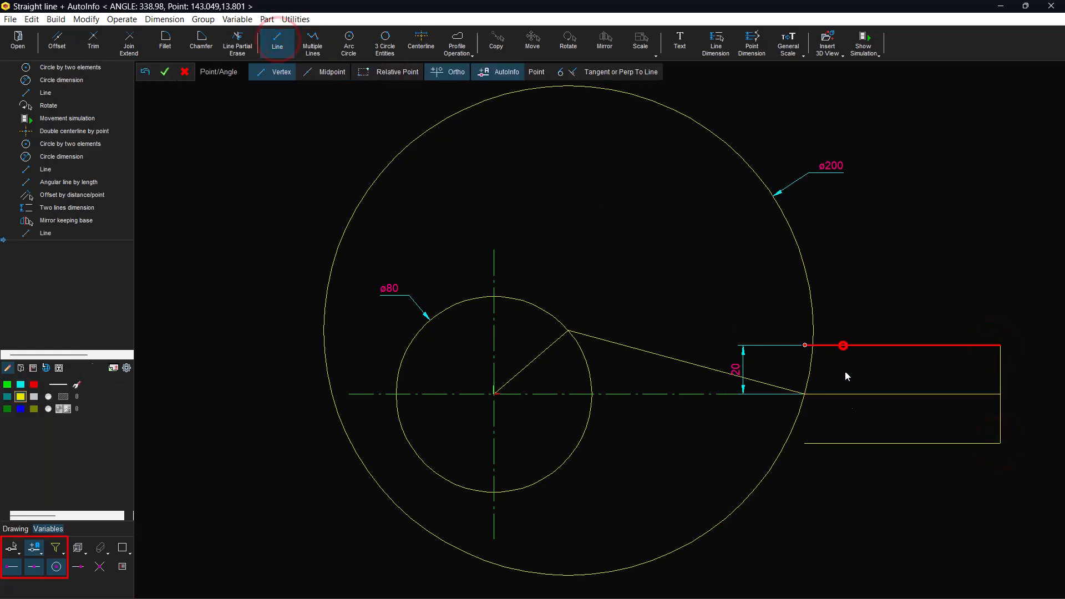
{"action": "left_click", "coordinate": [838, 445]}
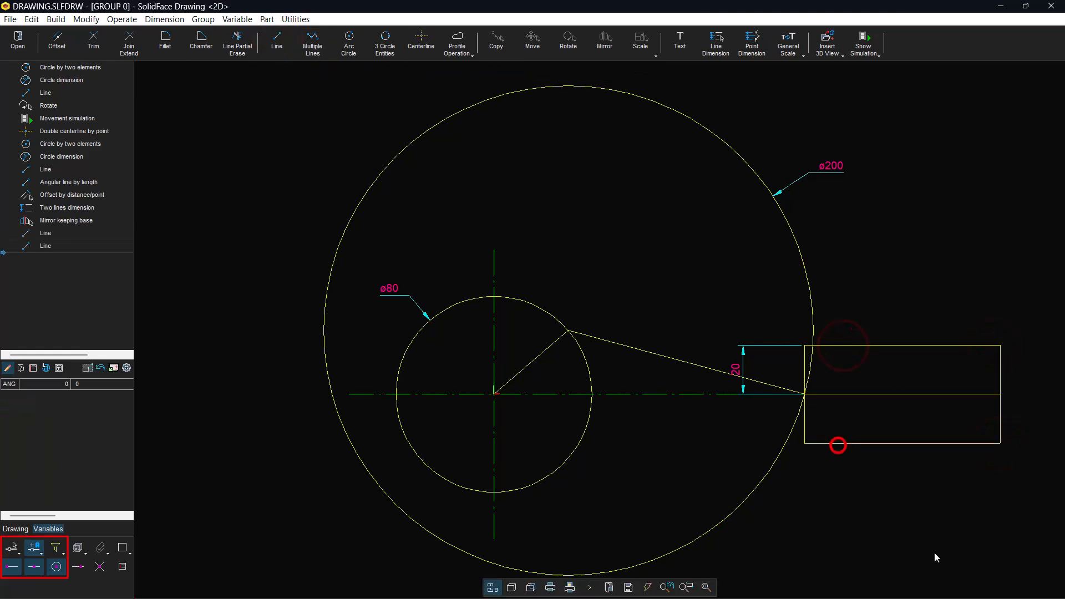
Delete the 200 diameter construction circle, its diameter dimension and the horizontal line through the middle of the rectangle.
{"action": "left_click", "coordinate": [817, 299]}
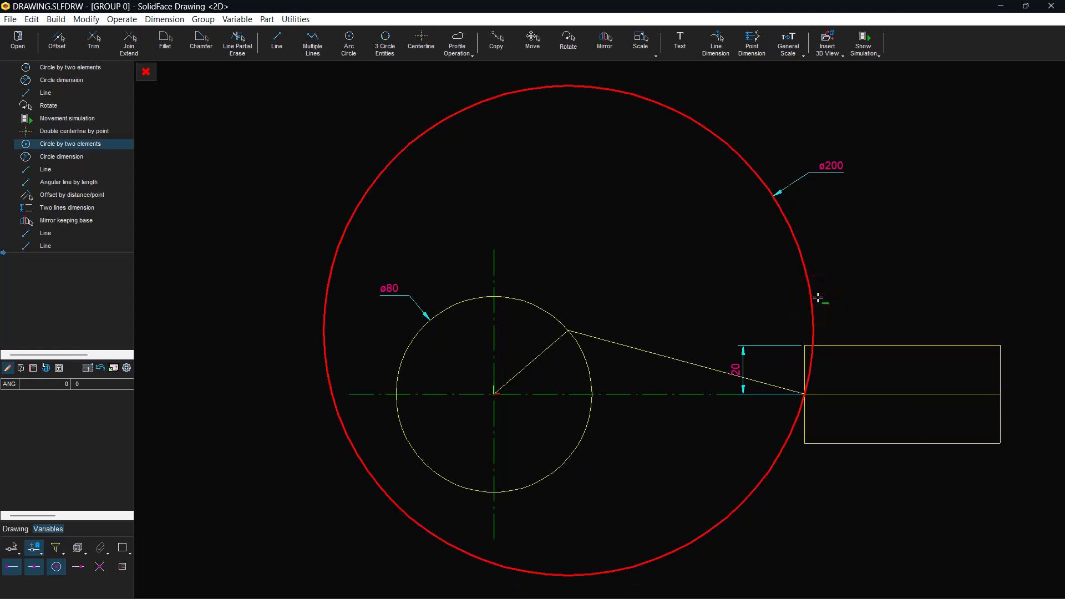
{"action": "key", "text": "Delete"}
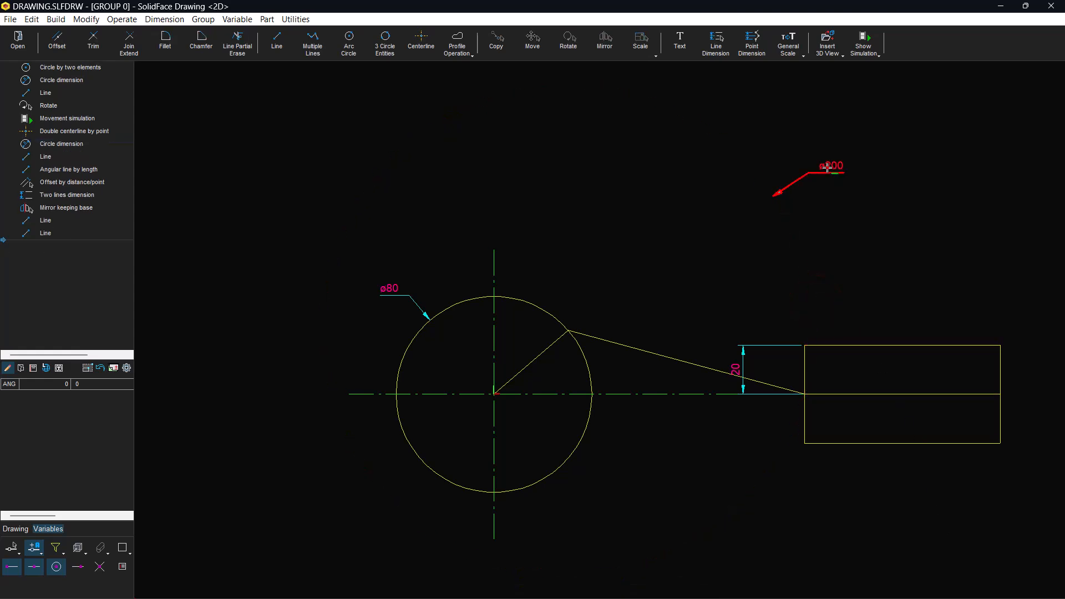
{"action": "left_click", "coordinate": [828, 167]}
{"action": "key", "text": "Delete"}
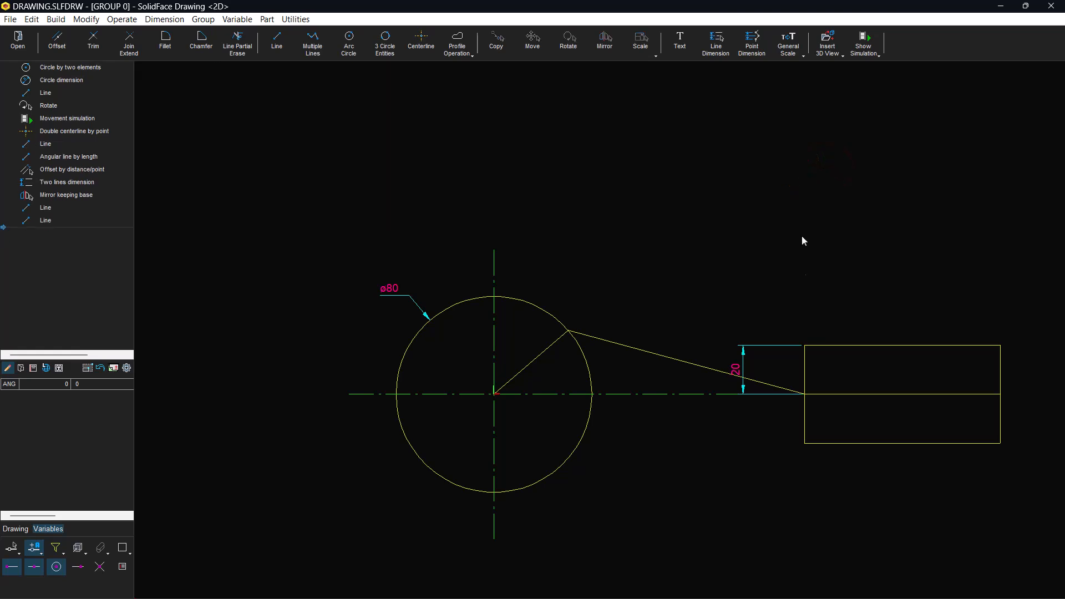
{"action": "left_click", "coordinate": [836, 393]}
{"action": "key", "text": "Delete"}
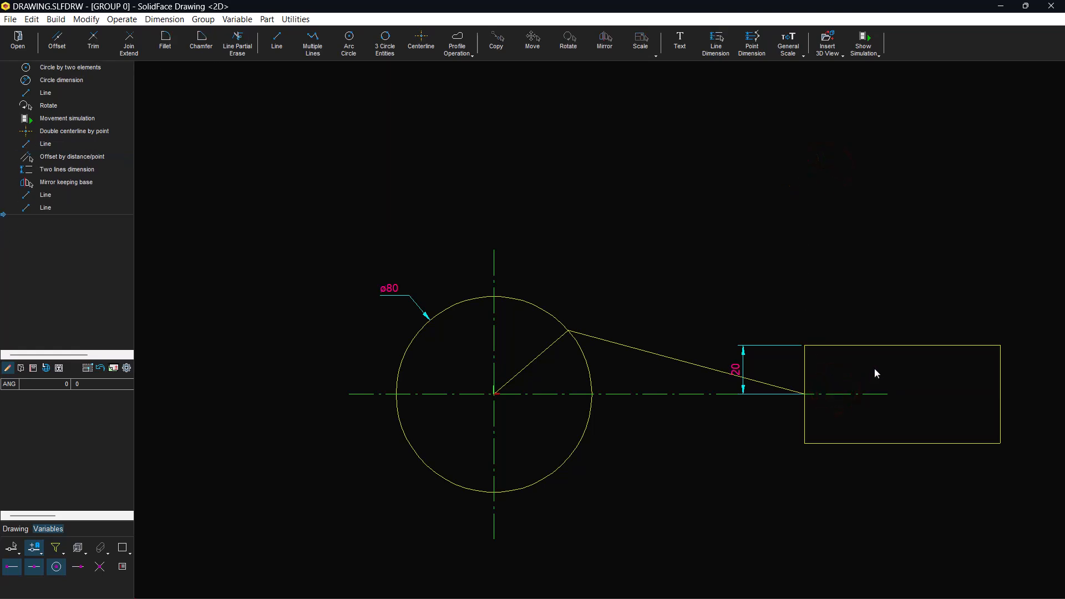
Add a centerline by two points through the rectangle between the midpoints of its left and right sides.
{"action": "left_click", "coordinate": [411, 44]}
{"action": "left_click", "coordinate": [279, 72]}
{"action": "left_click", "coordinate": [810, 404]}
{"action": "left_click", "coordinate": [1010, 393]}
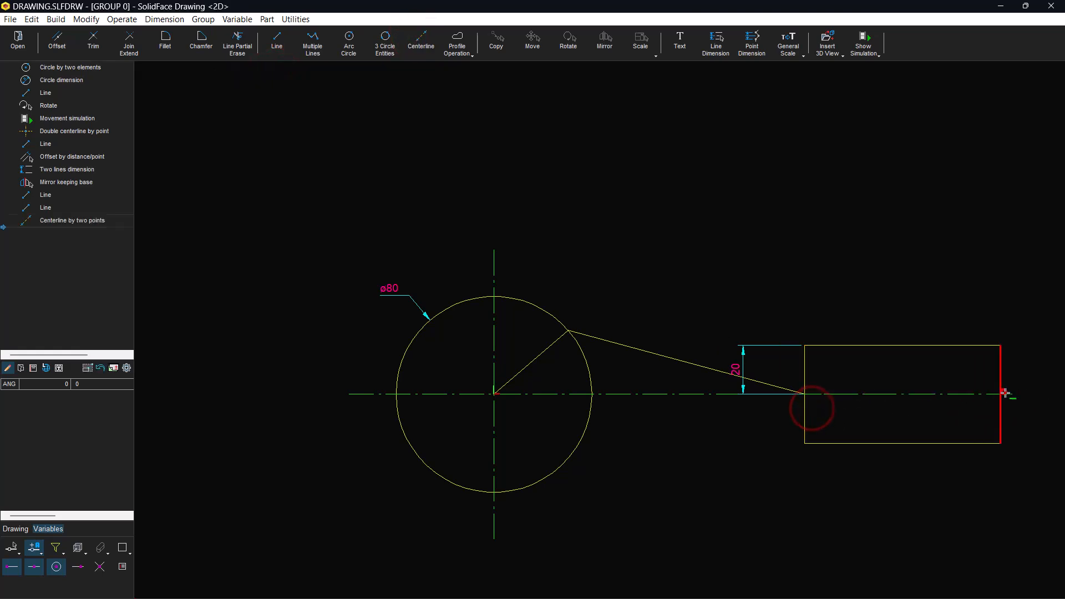
Run the movement simulation for ANG from 0 to 360 with increment 1 on the finished slider mechanism.
{"action": "left_click", "coordinate": [707, 587]}
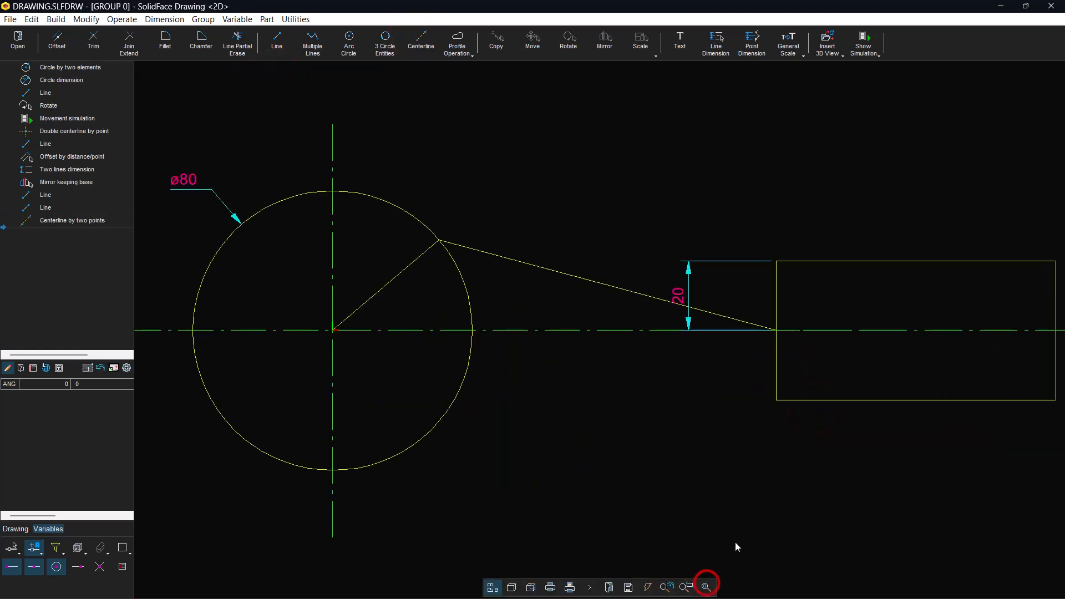
{"action": "left_click", "coordinate": [861, 54]}
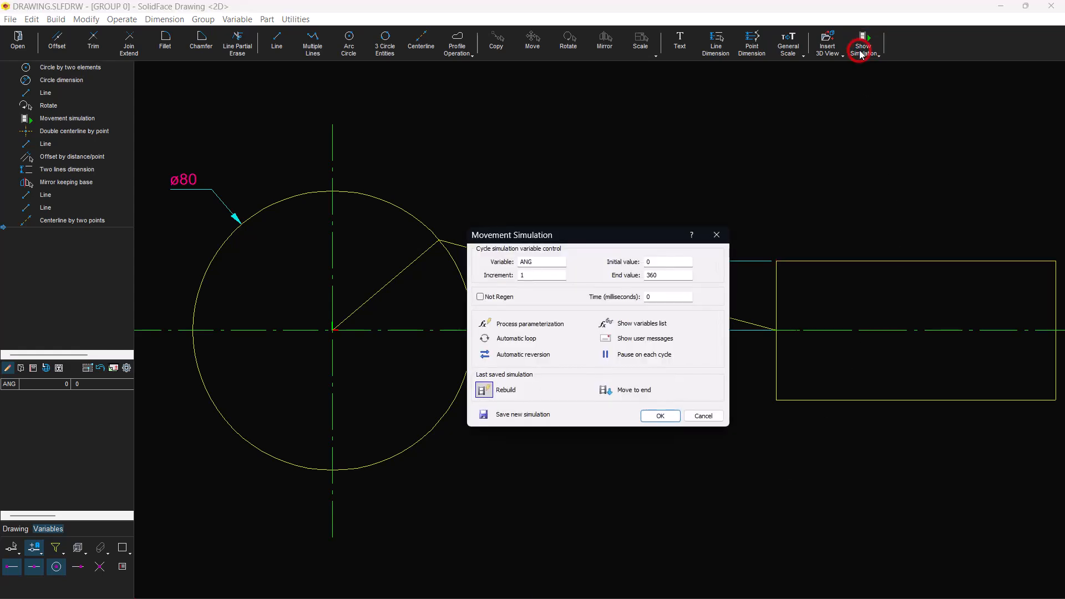
{"action": "left_click", "coordinate": [662, 416]}
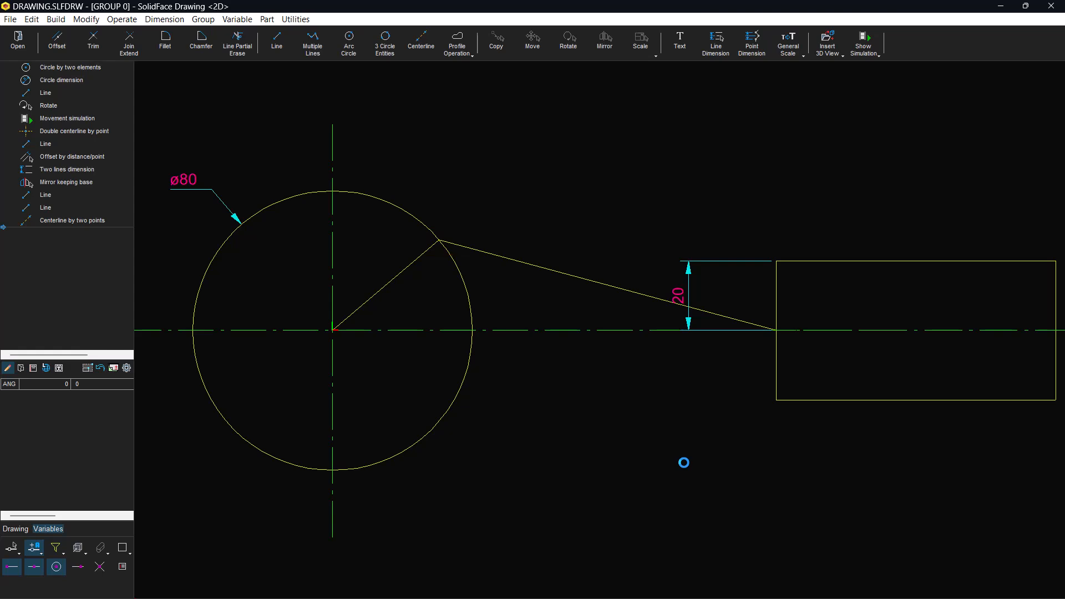
Edit the crank line so that its outer end snaps to the circle's quadrant on the slider side.
{"action": "double_click", "coordinate": [431, 248]}
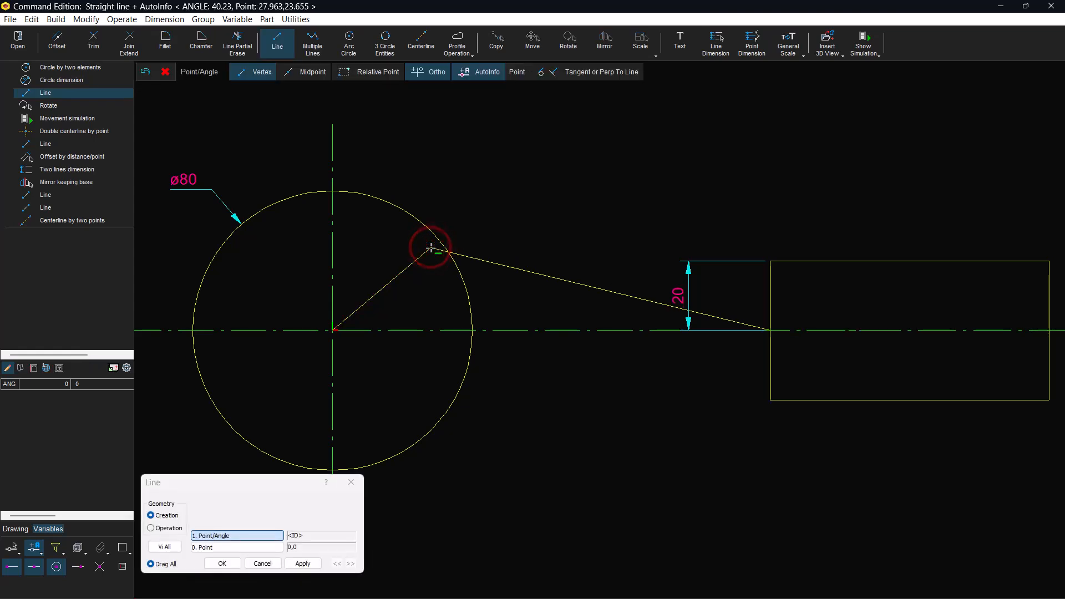
{"action": "right_click", "coordinate": [477, 243]}
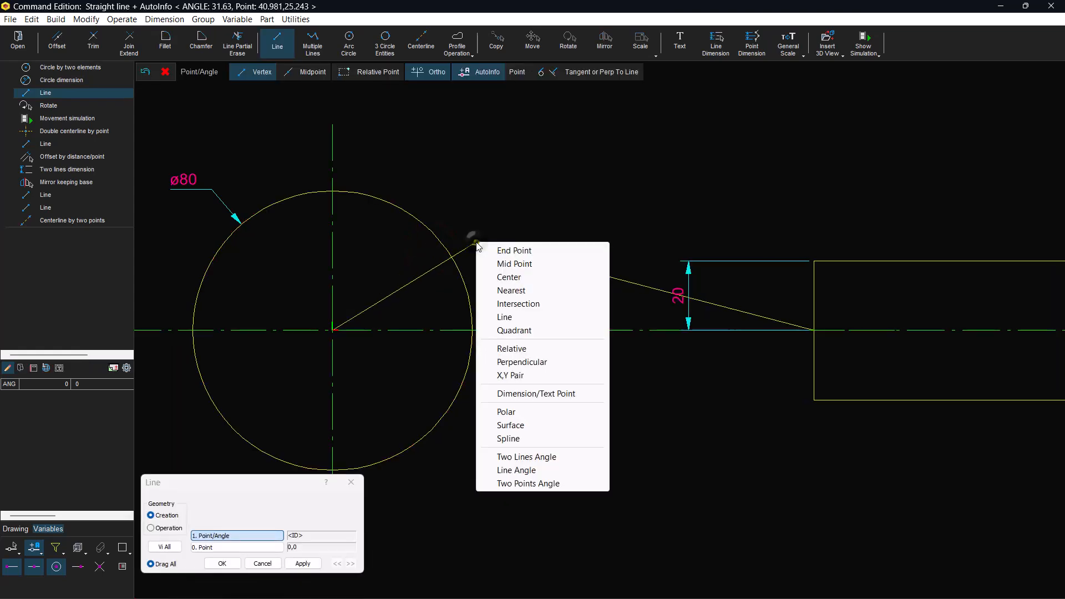
{"action": "left_click", "coordinate": [514, 330]}
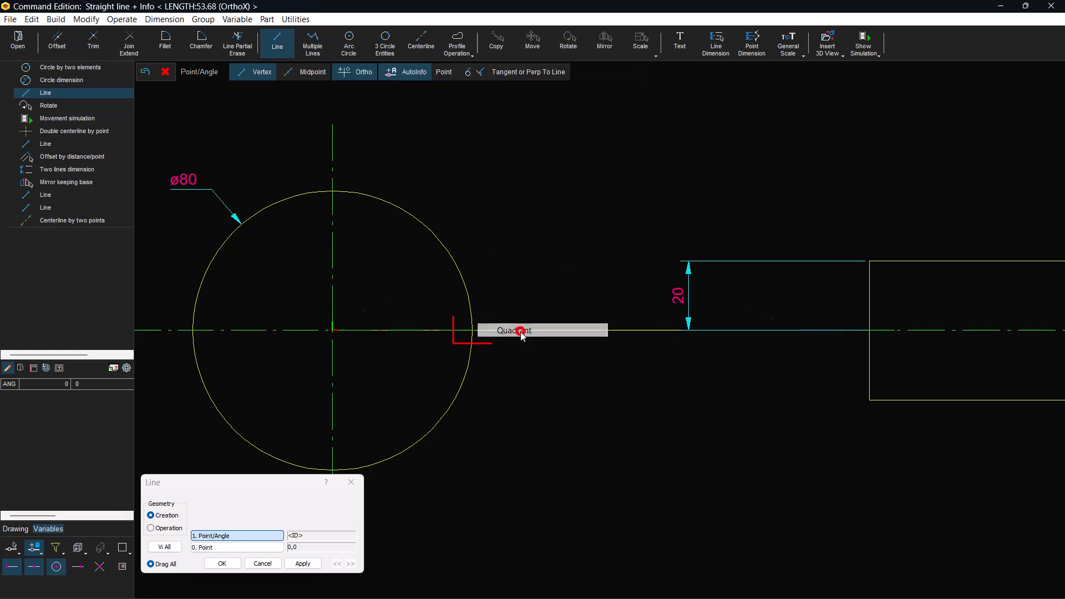
{"action": "left_click", "coordinate": [502, 327]}
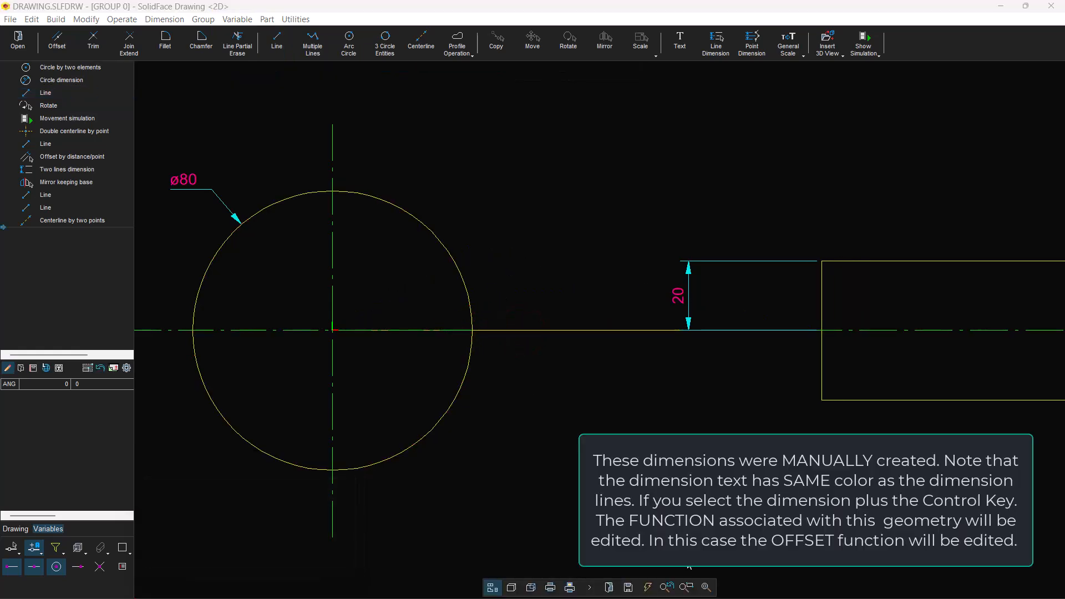
Dimension the horizontal distance from the circle's vertical centerline to the slider's far side, placing the dimension above the mechanism.
{"action": "left_click", "coordinate": [707, 589]}
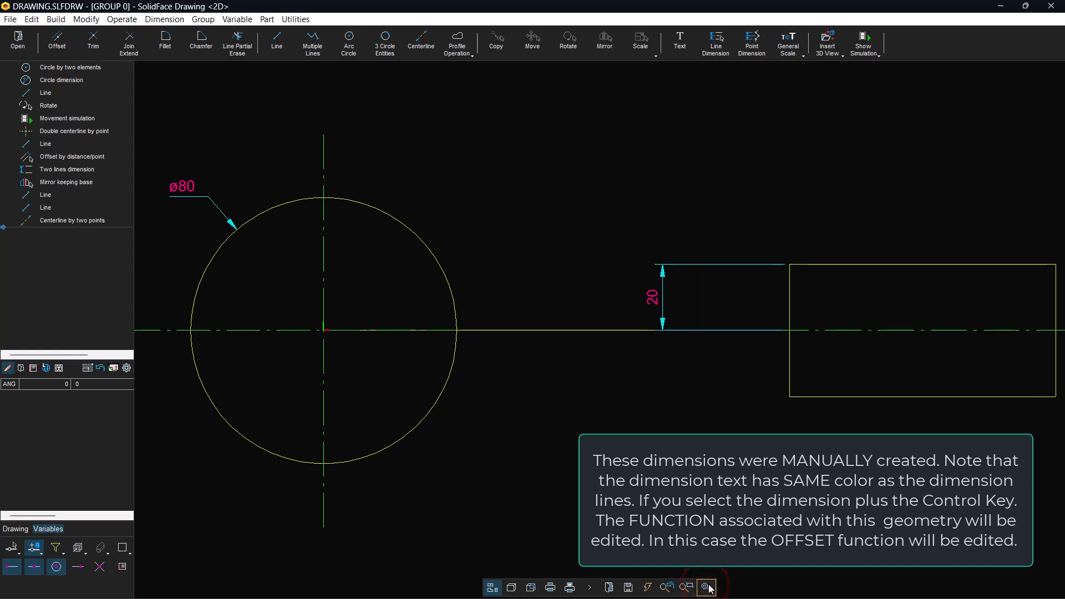
{"action": "right_click", "coordinate": [543, 236]}
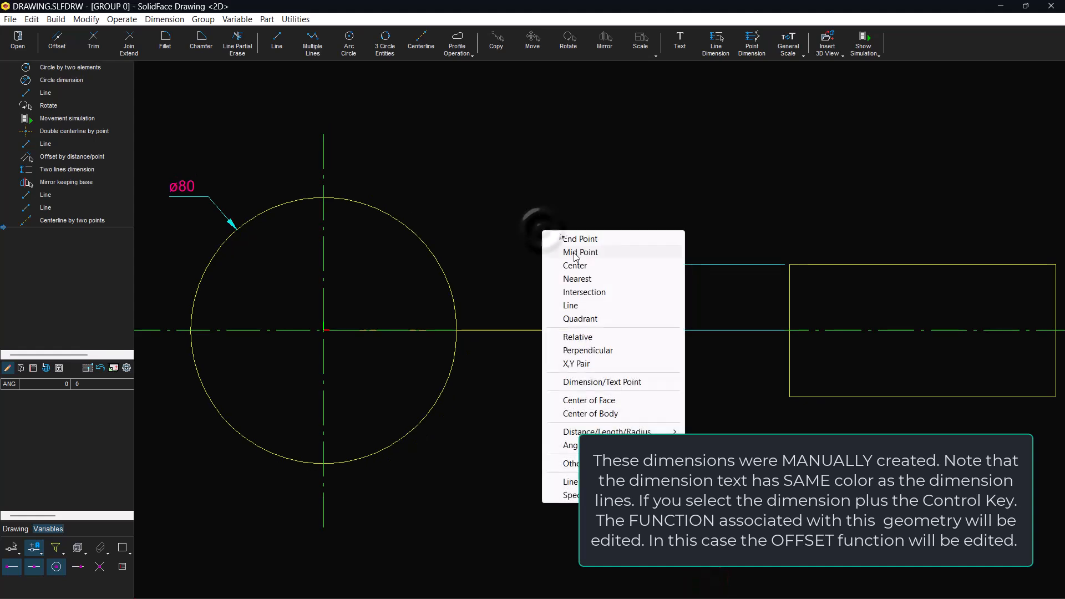
{"action": "left_click", "coordinate": [714, 48]}
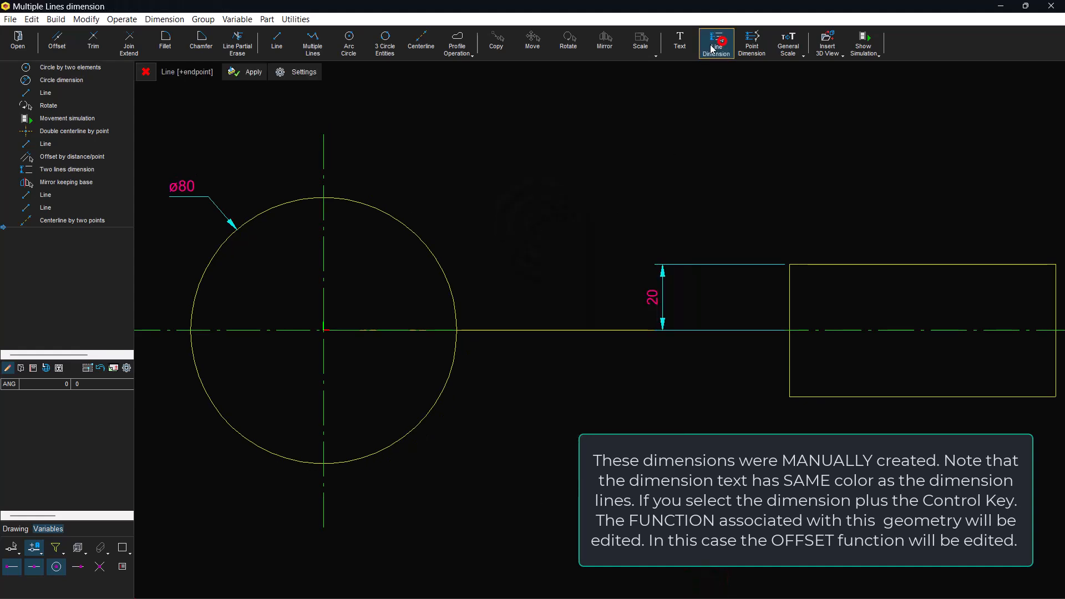
{"action": "left_click", "coordinate": [322, 173]}
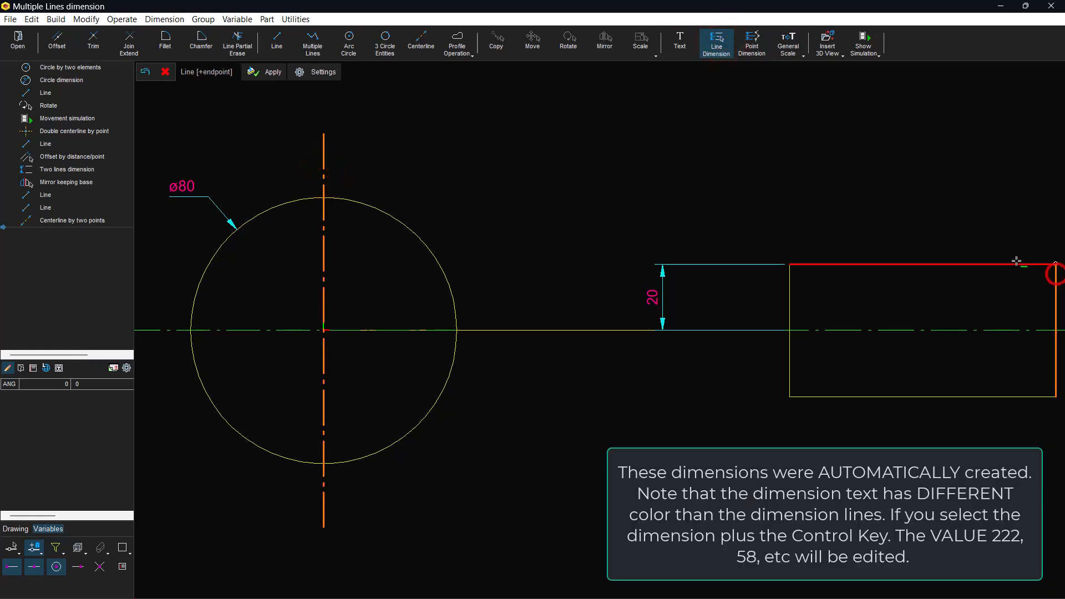
{"action": "left_click", "coordinate": [1055, 267]}
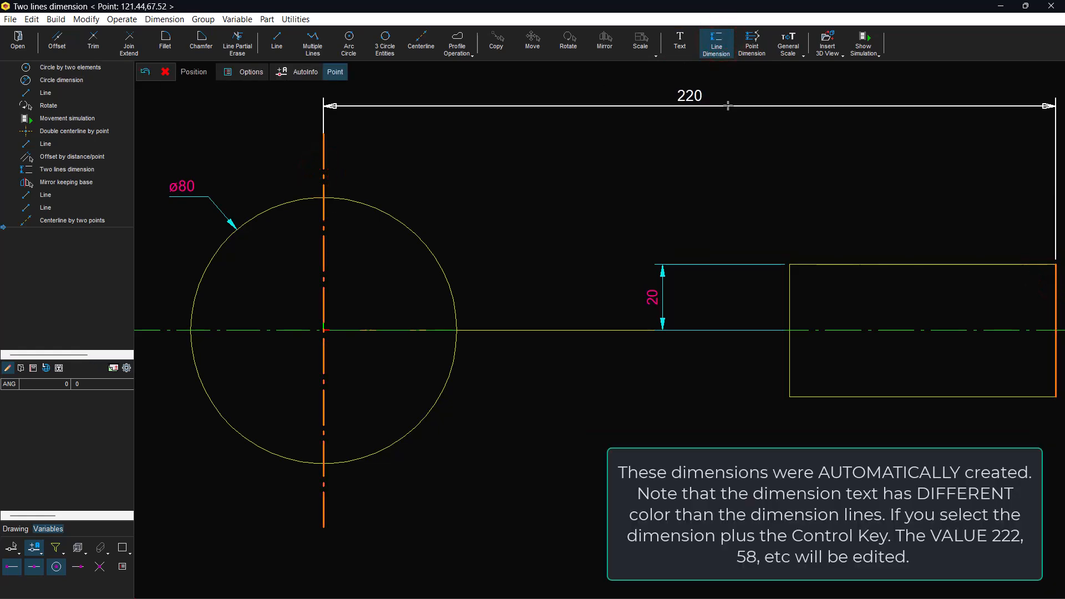
{"action": "left_click", "coordinate": [727, 106]}
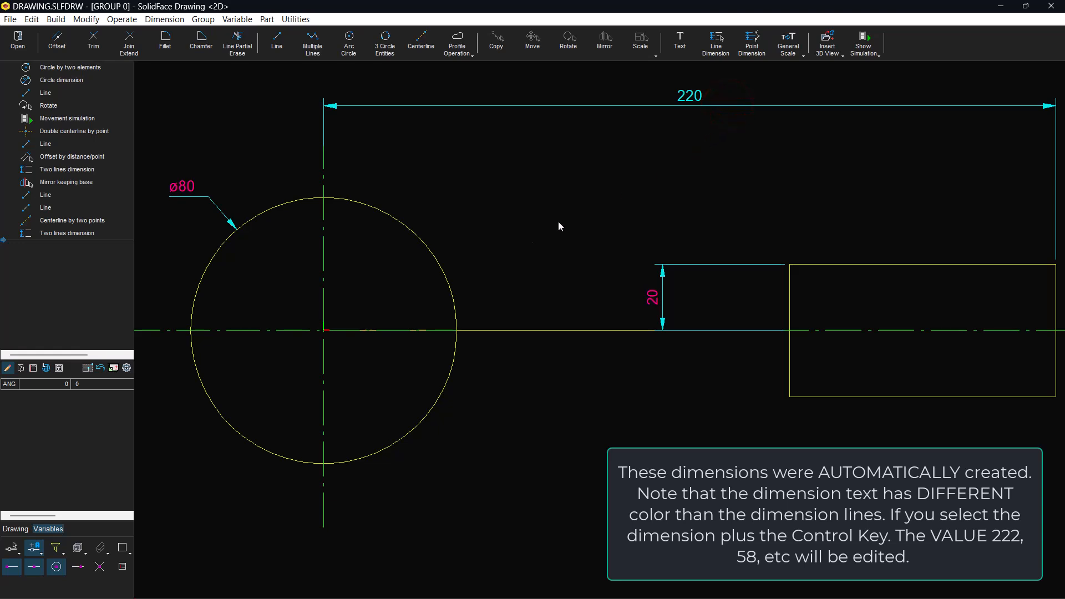
Offset the circle's vertical centerline by 222 towards the slider and place the offset dimension just below the existing overall dimension.
{"action": "left_click", "coordinate": [321, 271]}
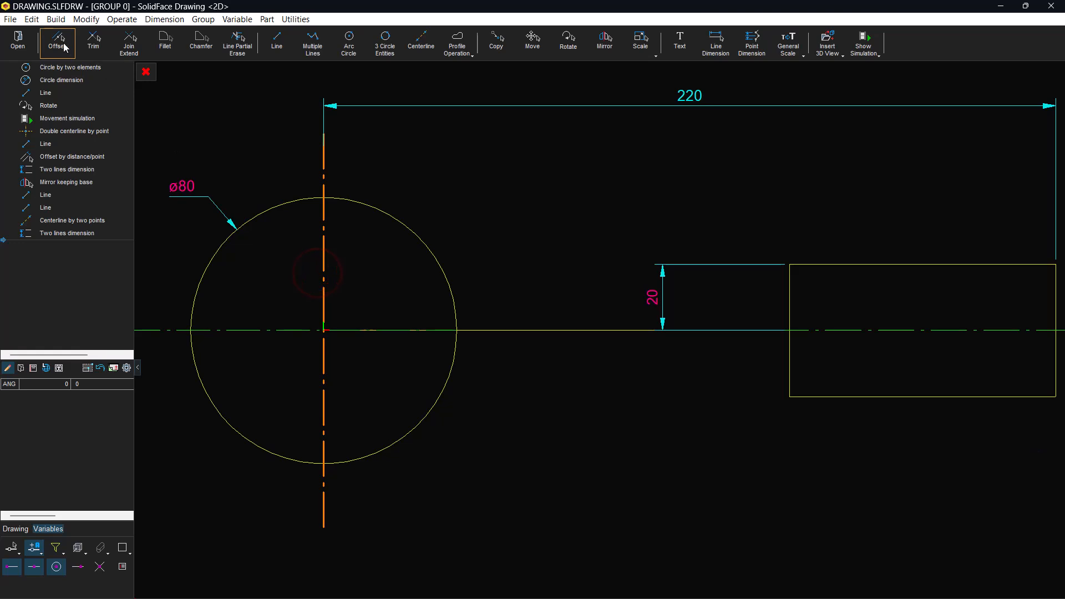
{"action": "left_click", "coordinate": [57, 42]}
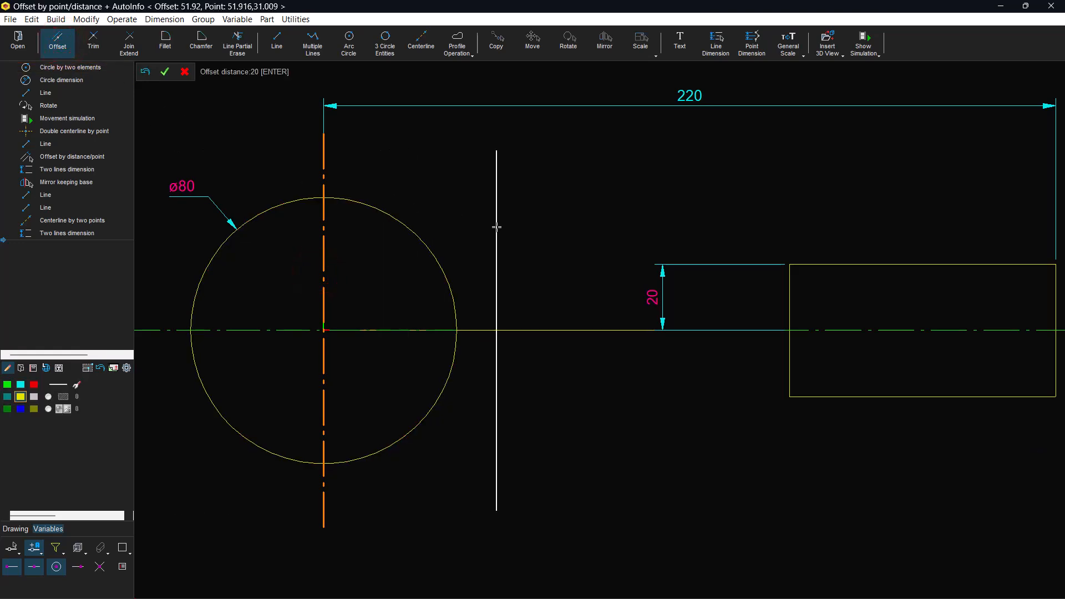
{"action": "type", "text": "222"}
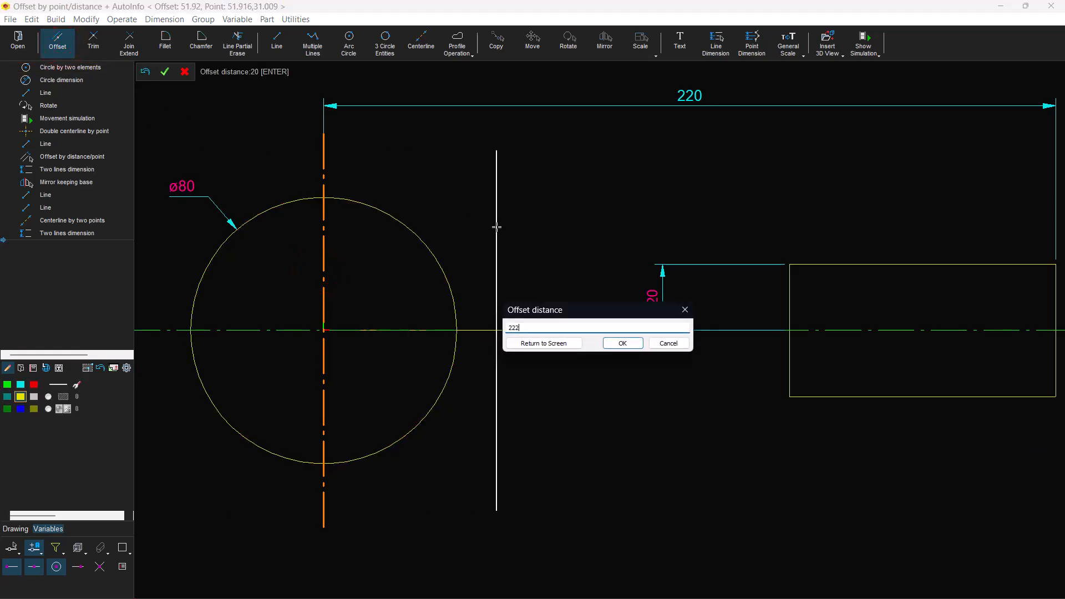
{"action": "left_click", "coordinate": [622, 343]}
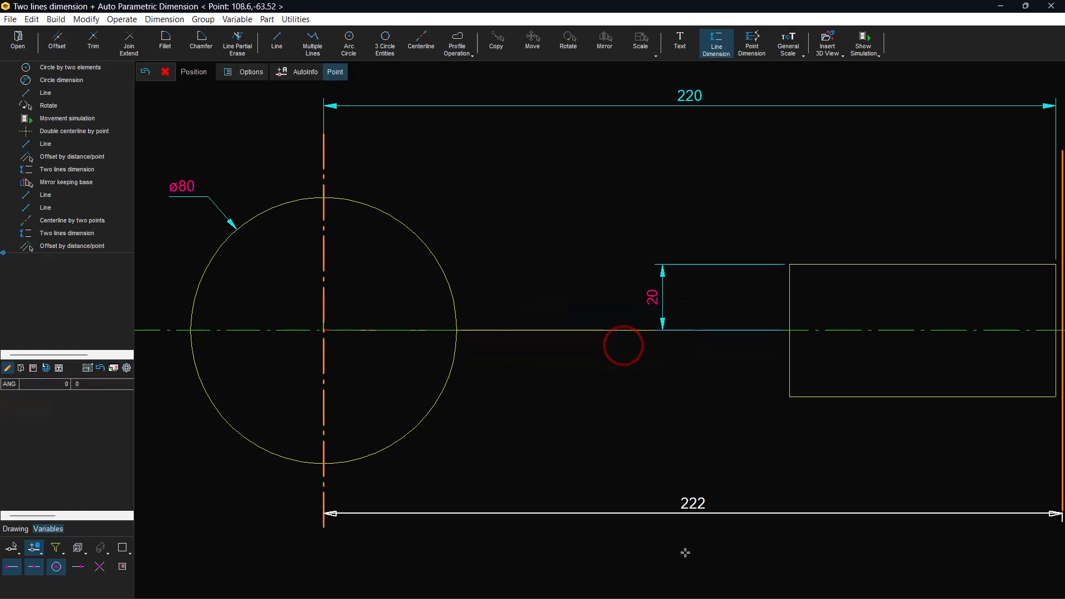
{"action": "left_click", "coordinate": [702, 590]}
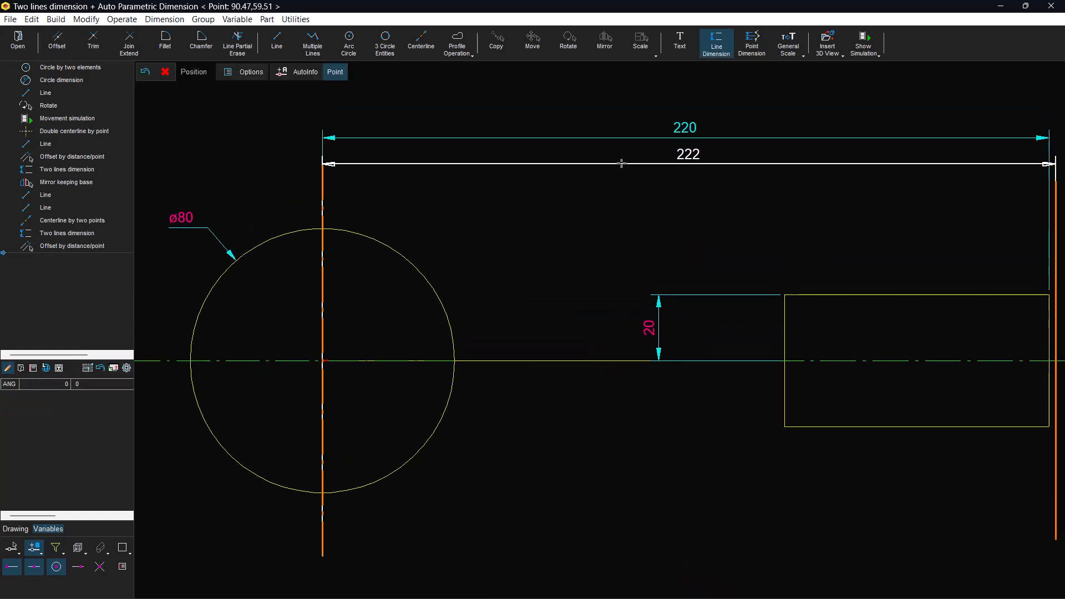
{"action": "left_click", "coordinate": [621, 165]}
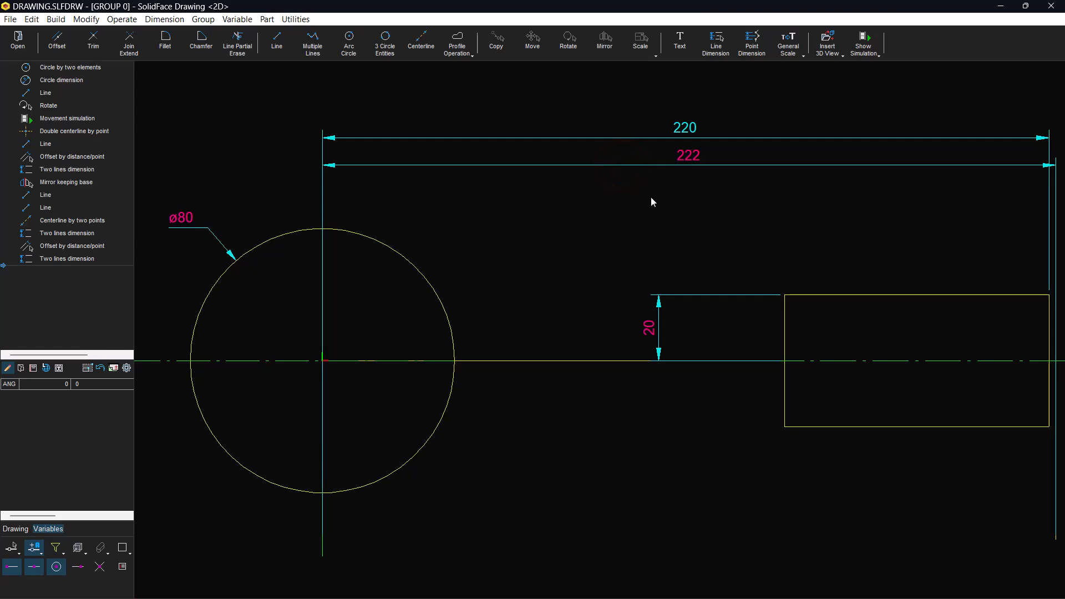
Set the variable ANG to 180.
{"action": "double_click", "coordinate": [89, 384]}
{"action": "type", "text": "18"}
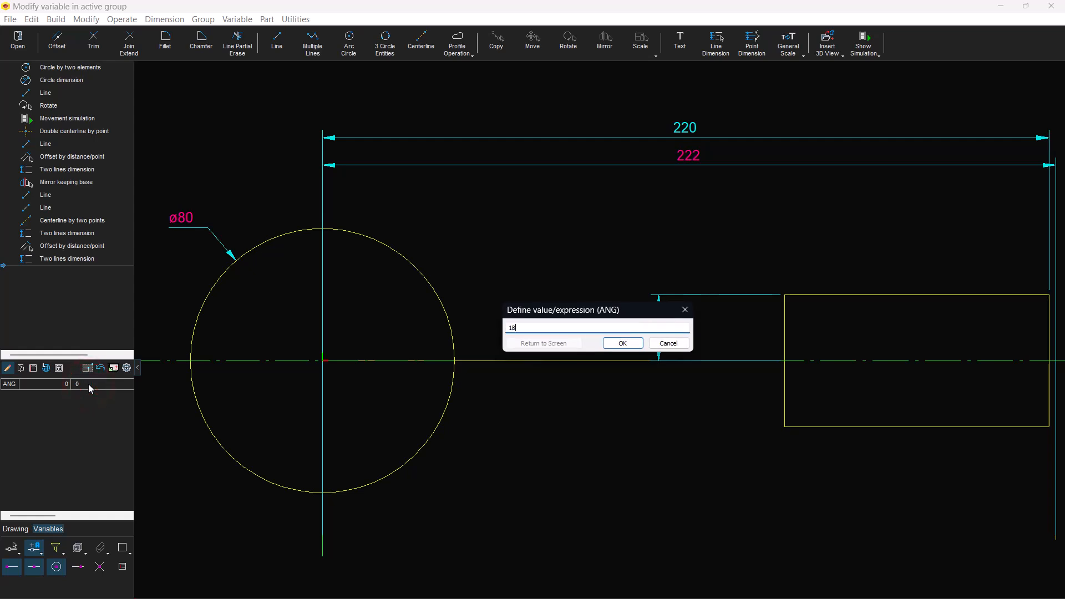
{"action": "type", "text": "0"}
{"action": "left_click", "coordinate": [623, 344]}
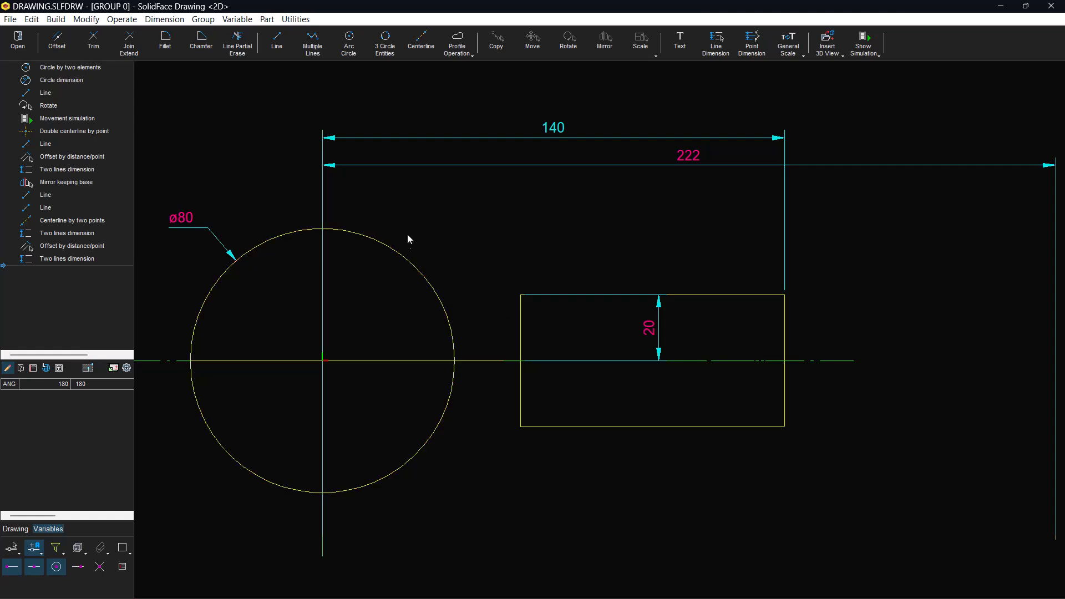
Dimension the horizontal distance between the circle's vertical centerline and the slider's near side, placing it above the circle.
{"action": "left_click", "coordinate": [716, 44]}
{"action": "left_click", "coordinate": [521, 319]}
{"action": "left_click", "coordinate": [318, 312]}
{"action": "right_click", "coordinate": [318, 311]}
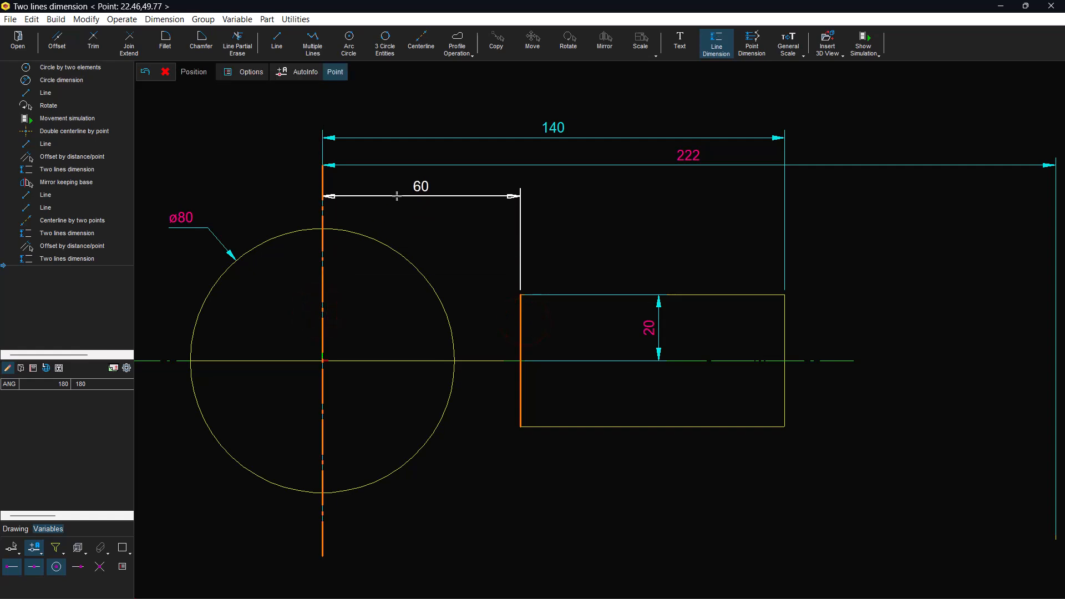
{"action": "left_click", "coordinate": [397, 196]}
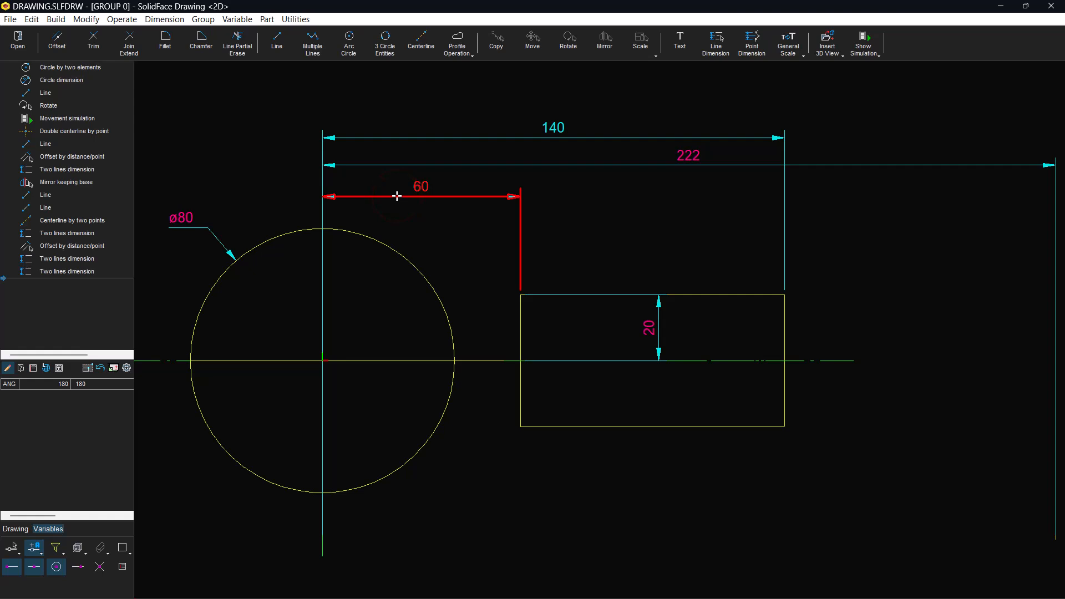
Offset the circle's vertical centerline by 58 towards the slider and place the offset dimension under the near-side dimension.
{"action": "left_click", "coordinate": [326, 318]}
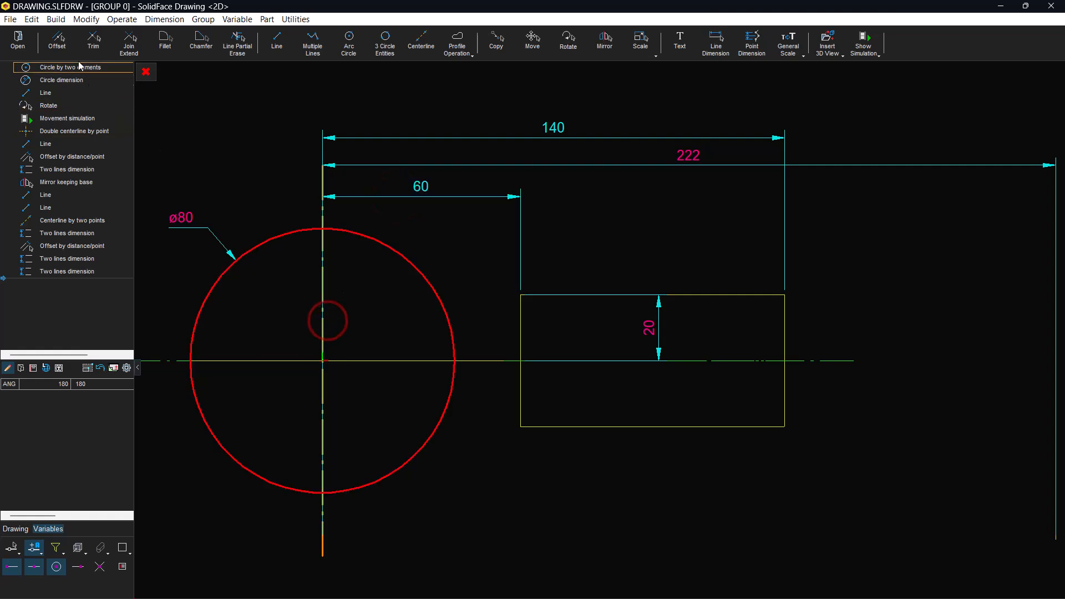
{"action": "left_click", "coordinate": [57, 40]}
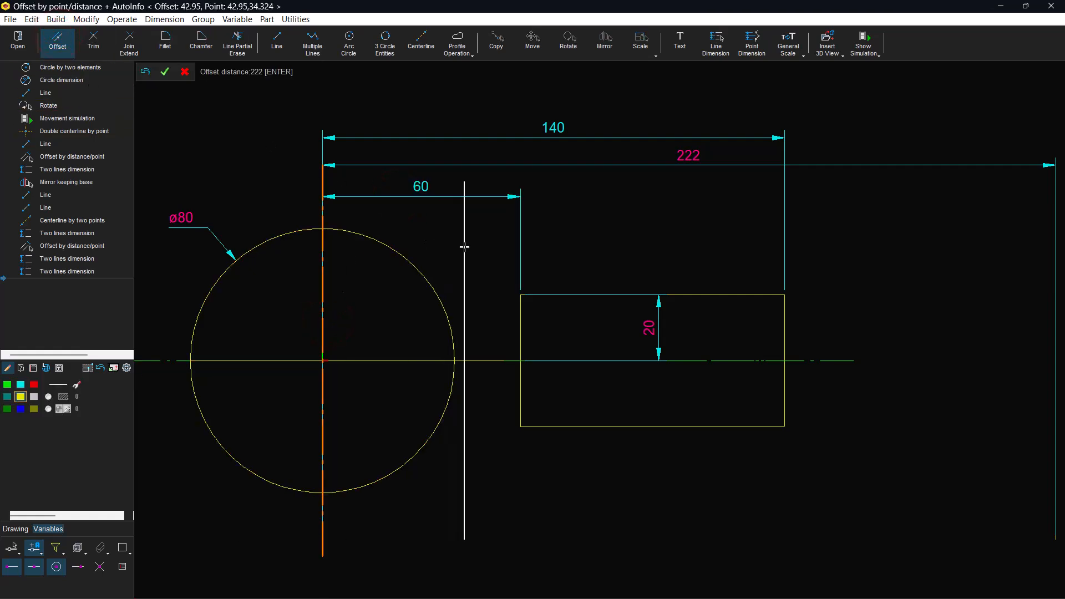
{"action": "type", "text": "5"}
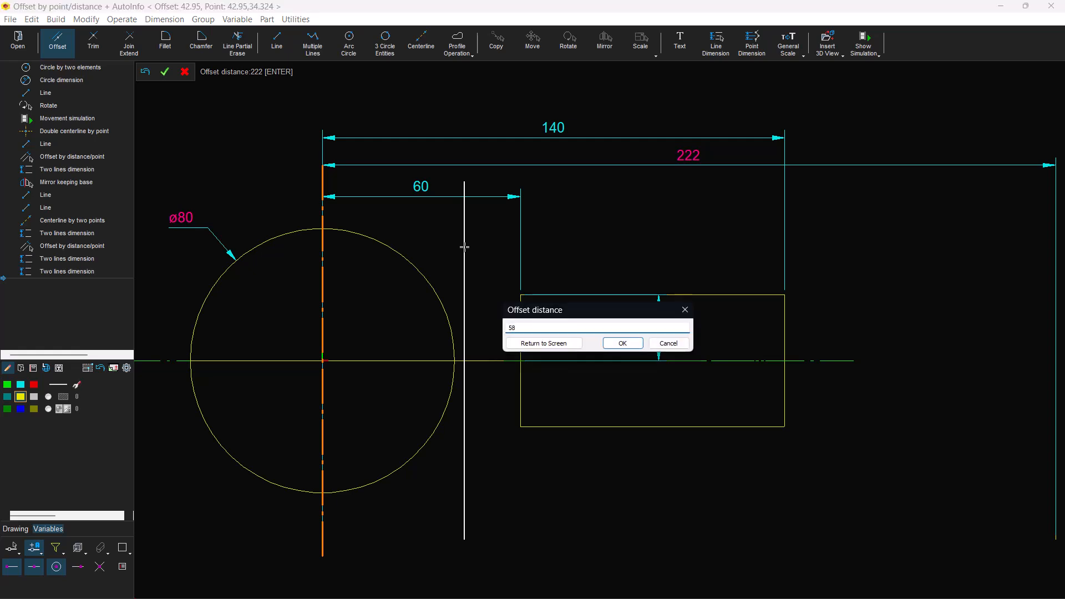
{"action": "type", "text": "8"}
{"action": "key", "text": "Return"}
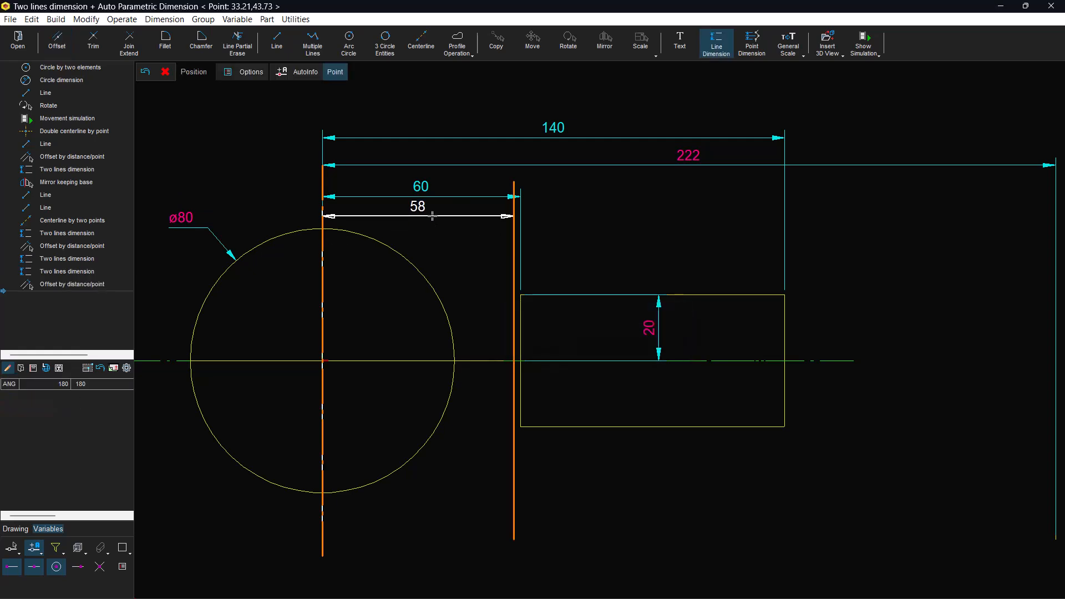
{"action": "left_click", "coordinate": [432, 216]}
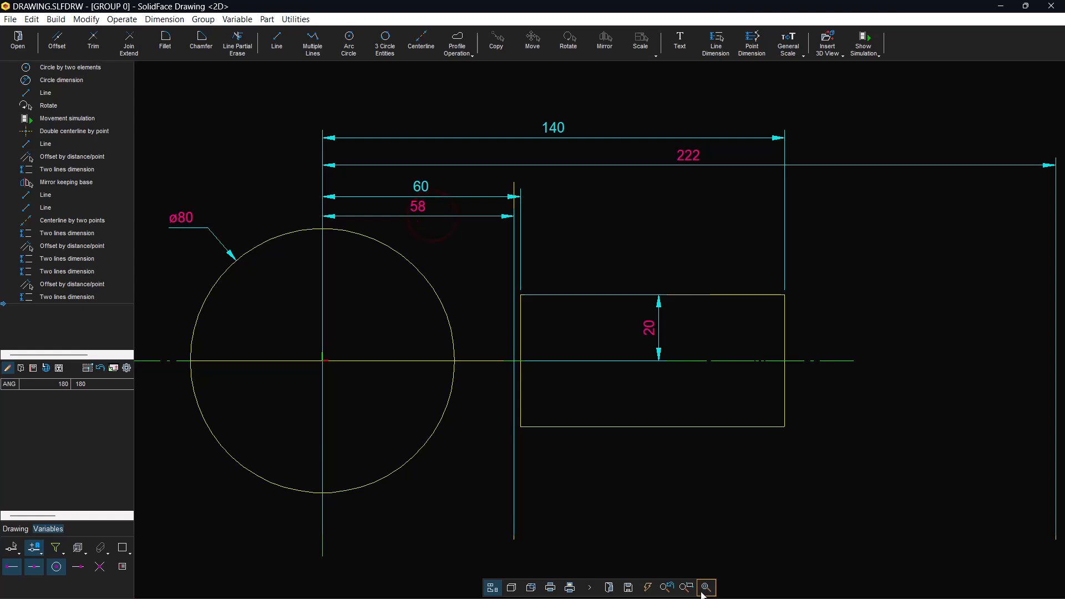
Delete the four horizontal dimensions measured from the circle's vertical centerline.
{"action": "left_click", "coordinate": [703, 588]}
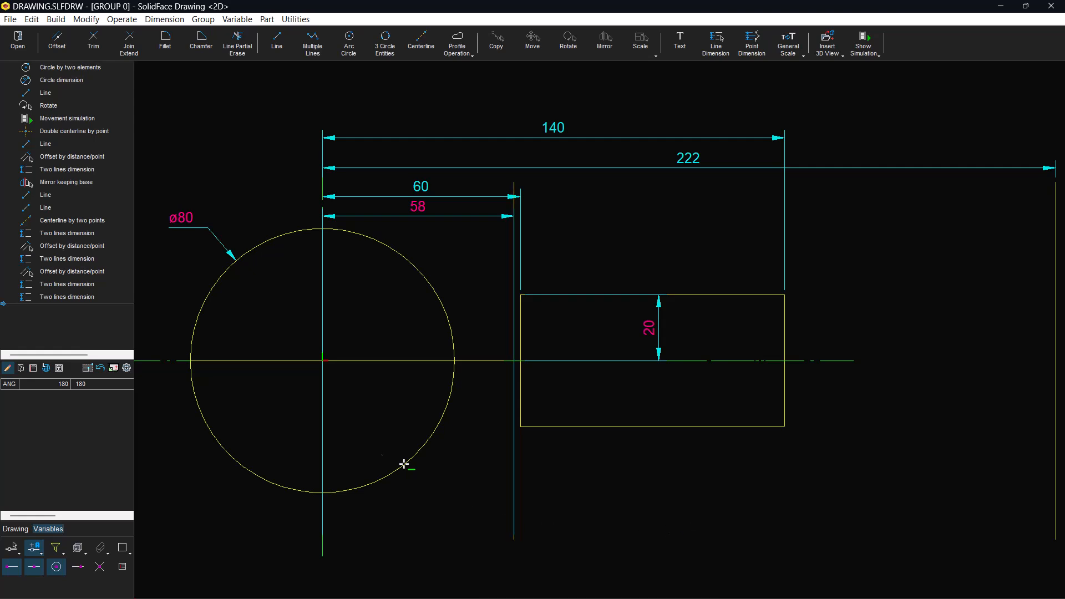
{"action": "left_click", "coordinate": [304, 254]}
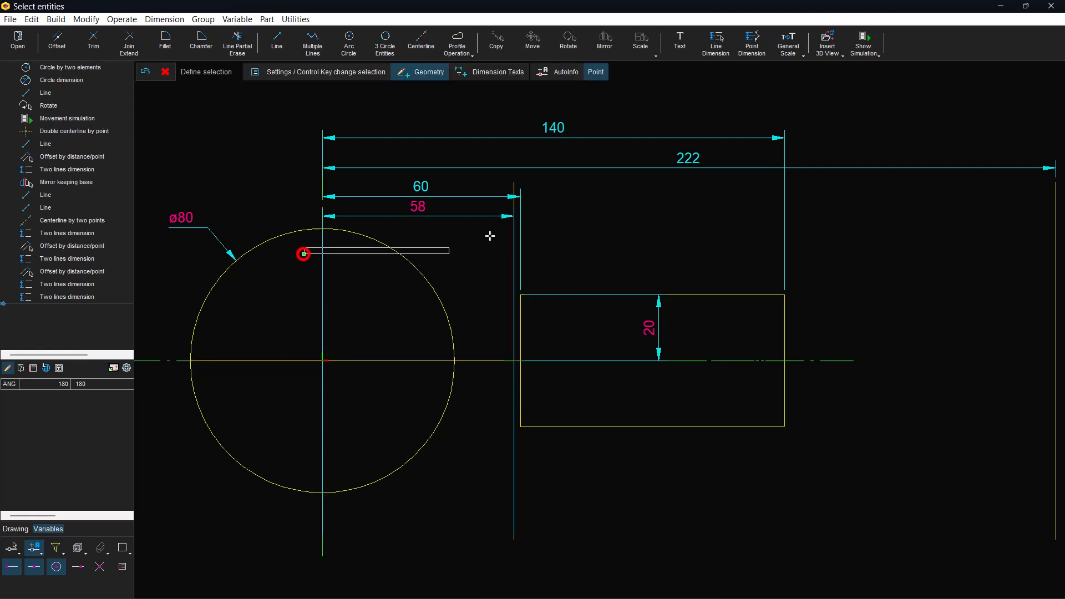
{"action": "left_click", "coordinate": [521, 72]}
{"action": "left_click", "coordinate": [866, 104]}
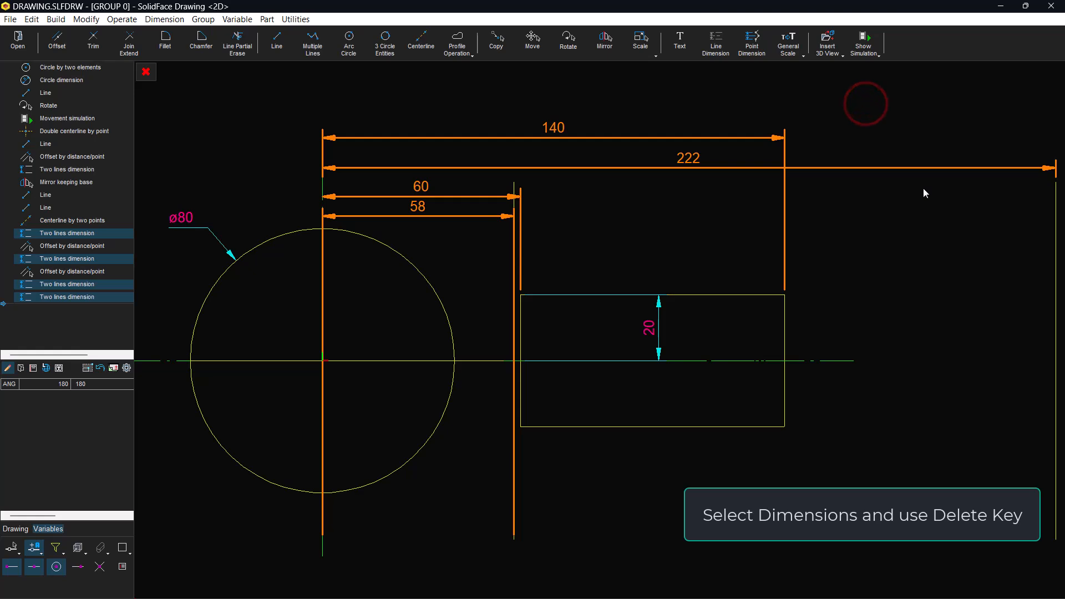
{"action": "key", "text": "Delete"}
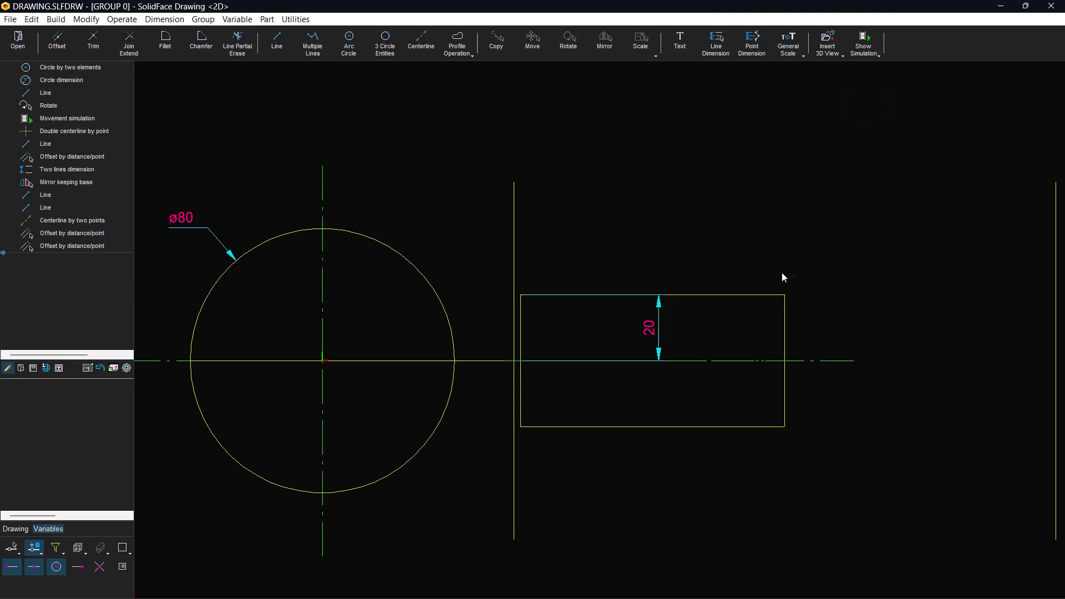
Offset the slider's upper edge outward by 1 and place its dimension on the crank side of the slider.
{"action": "left_click", "coordinate": [772, 294]}
{"action": "left_click", "coordinate": [56, 41]}
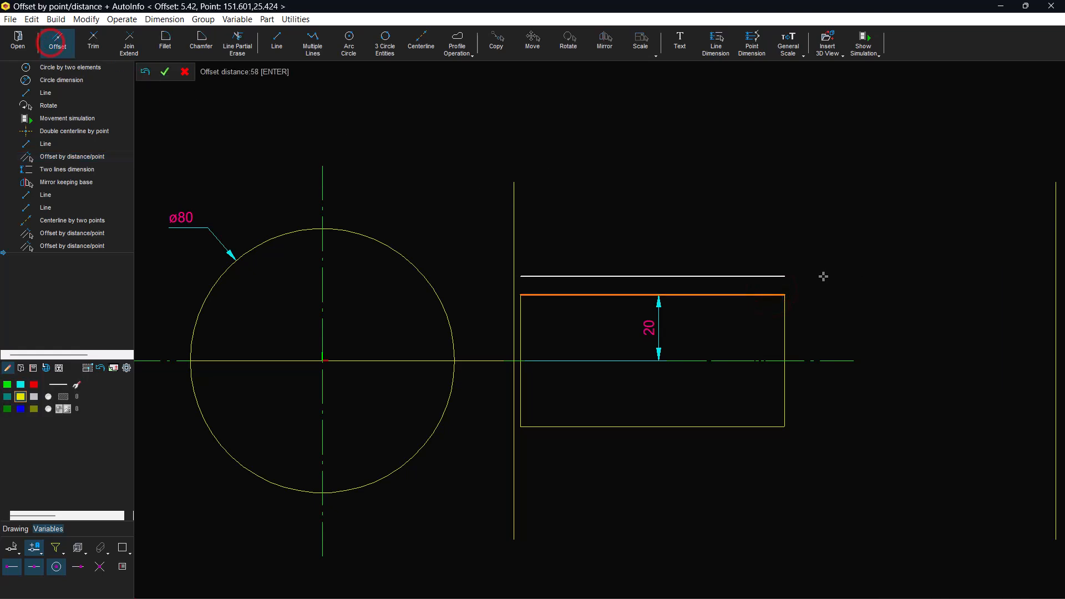
{"action": "type", "text": "1"}
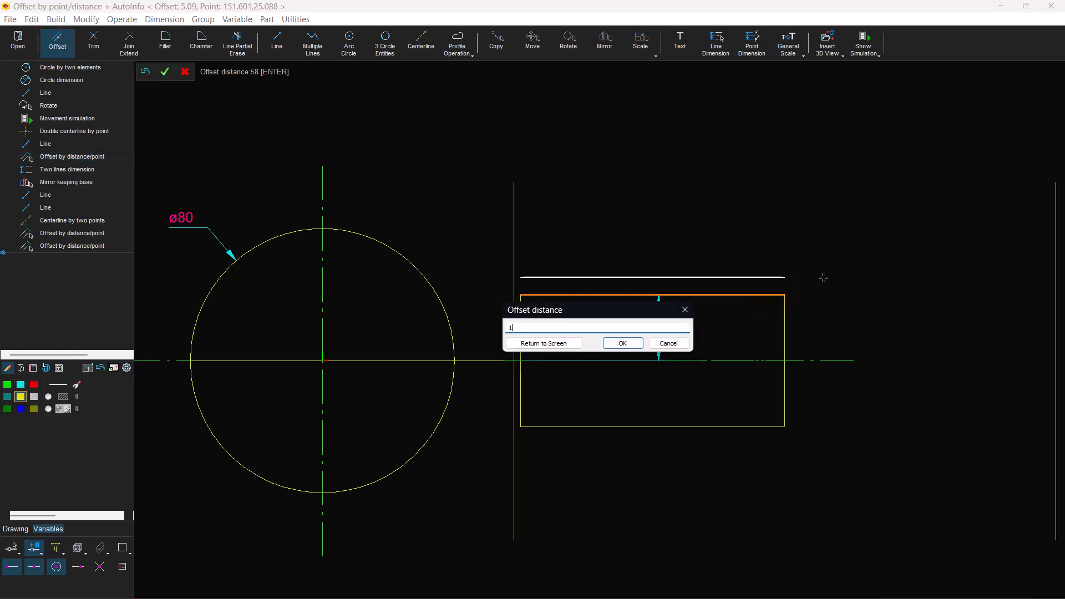
{"action": "key", "text": "Return"}
{"action": "left_click", "coordinate": [823, 278]}
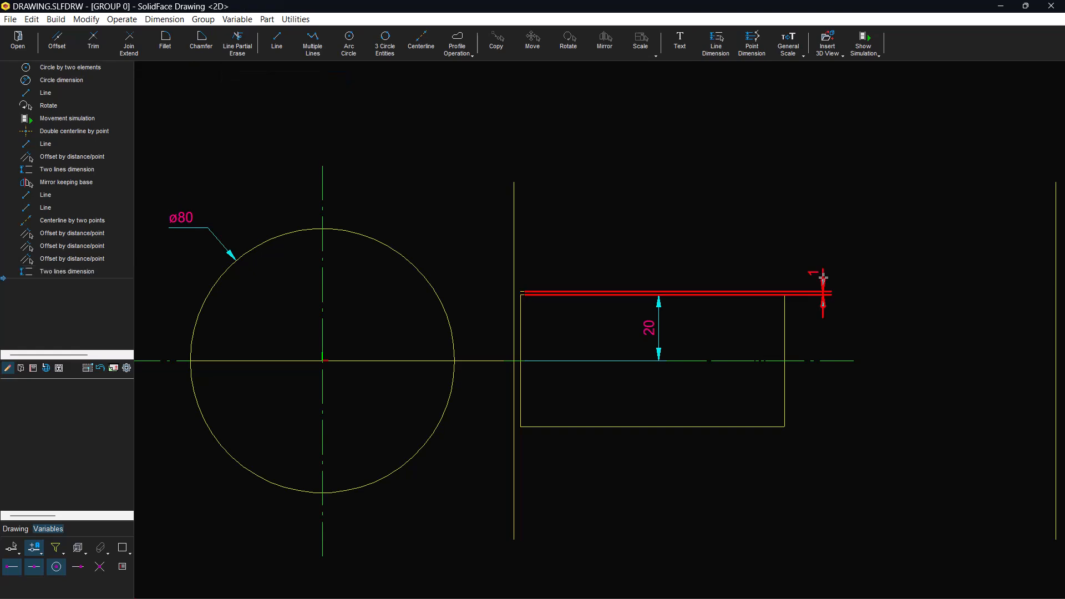
{"action": "double_click", "coordinate": [822, 288]}
{"action": "left_click", "coordinate": [481, 282]}
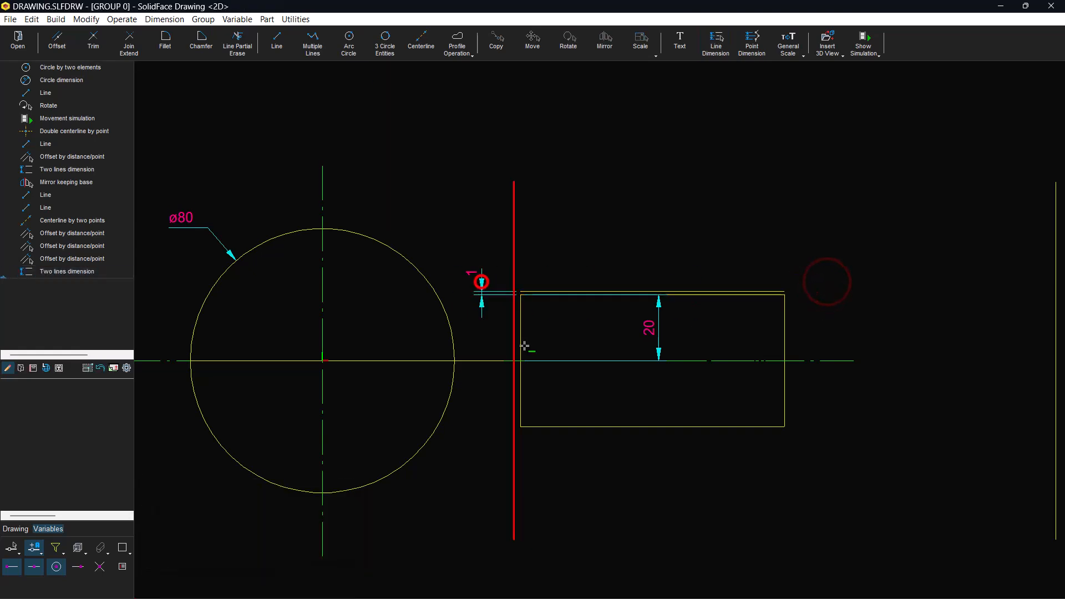
Offset the slider's upper edge outward by 4 and place its dimension beside the 1 dimension.
{"action": "double_click", "coordinate": [597, 298]}
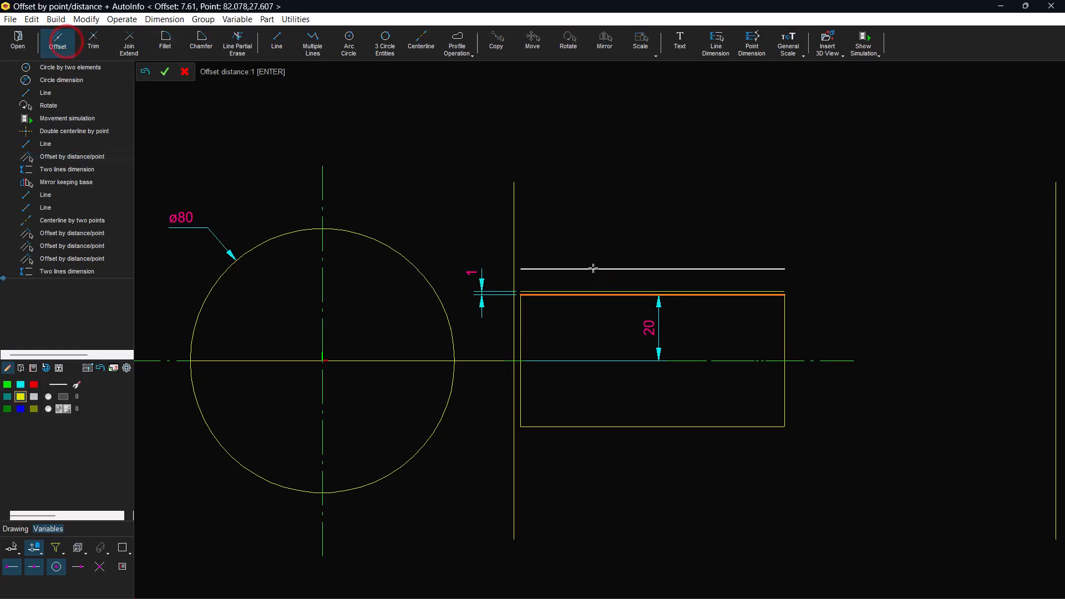
{"action": "type", "text": "4"}
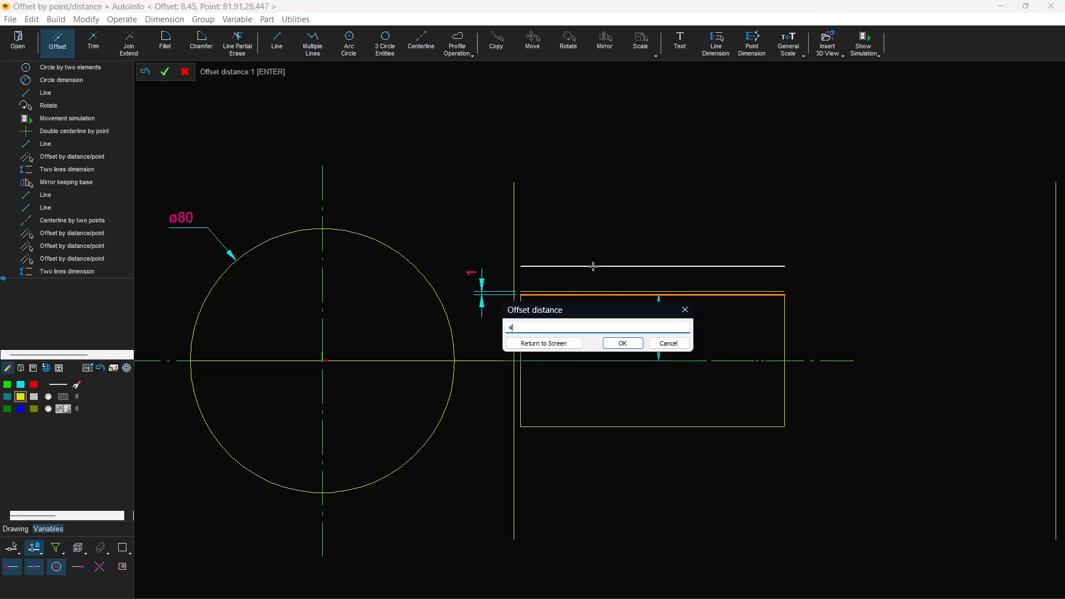
{"action": "key", "text": "Return"}
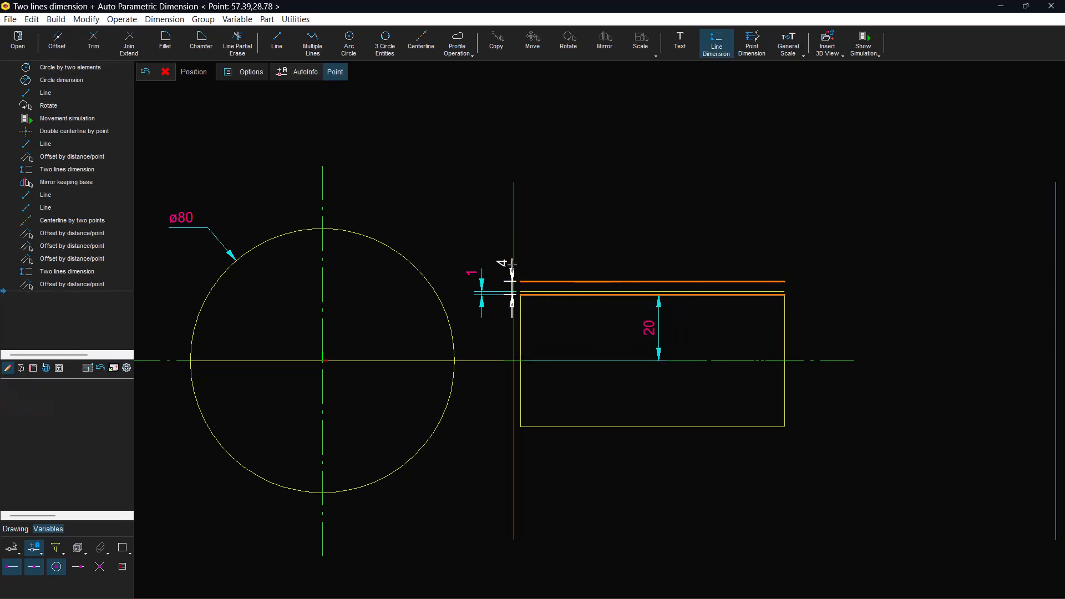
{"action": "left_click", "coordinate": [505, 267]}
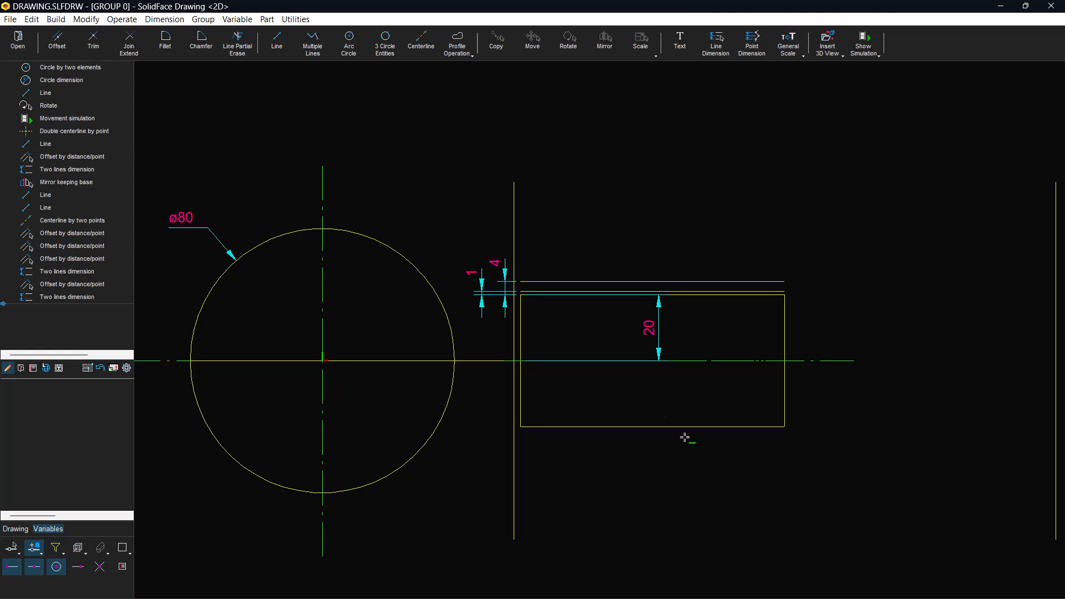
Join the outer offset line to both vertical travel-limit lines, forming the housing wall's two outer corners.
{"action": "left_click", "coordinate": [710, 588]}
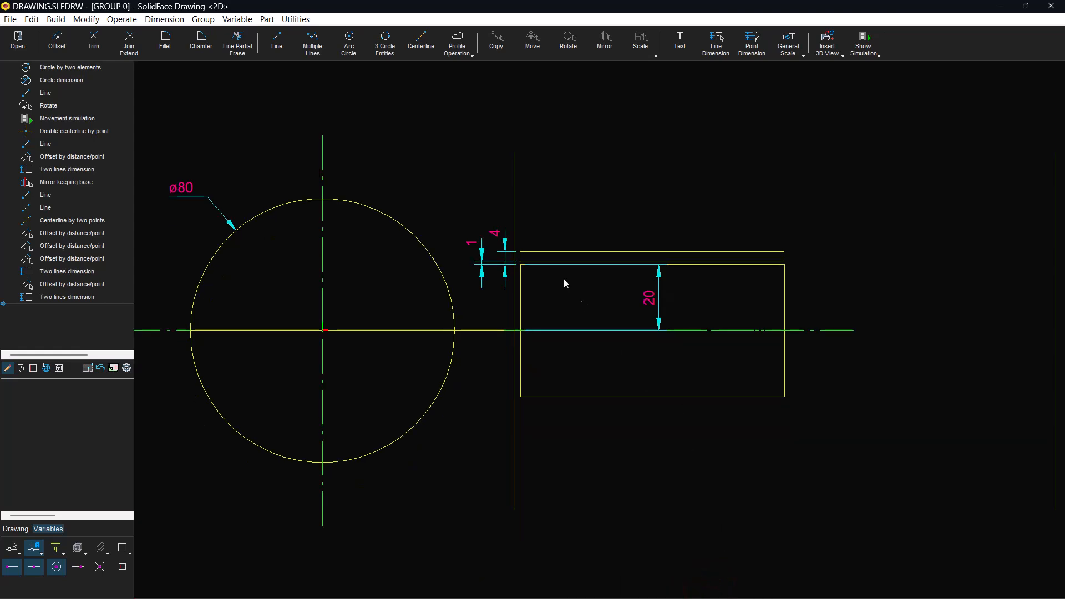
{"action": "left_click", "coordinate": [542, 246]}
{"action": "left_click", "coordinate": [513, 420]}
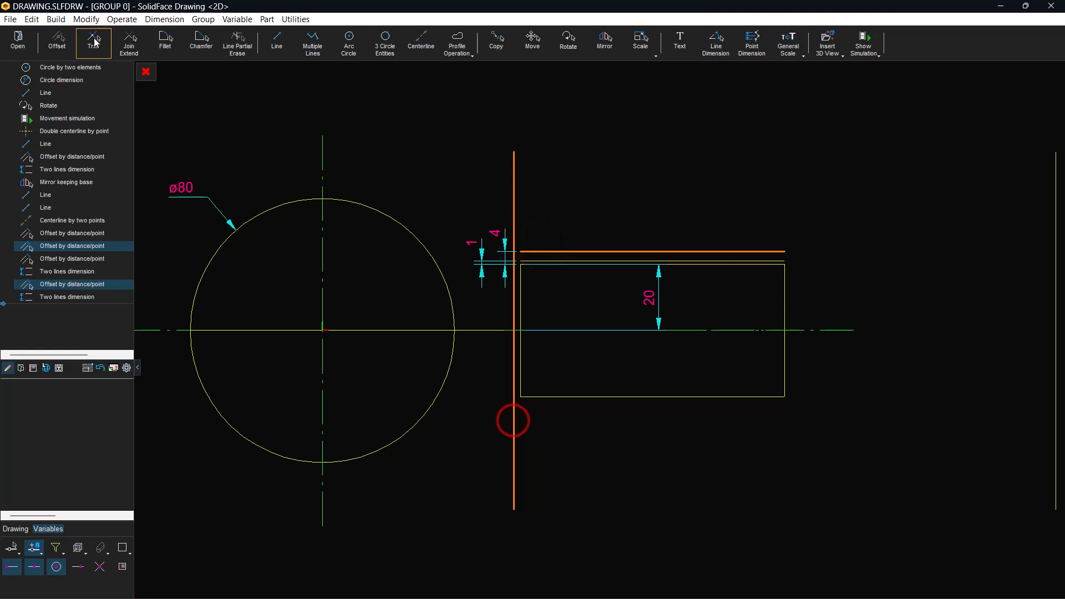
{"action": "left_click", "coordinate": [127, 49]}
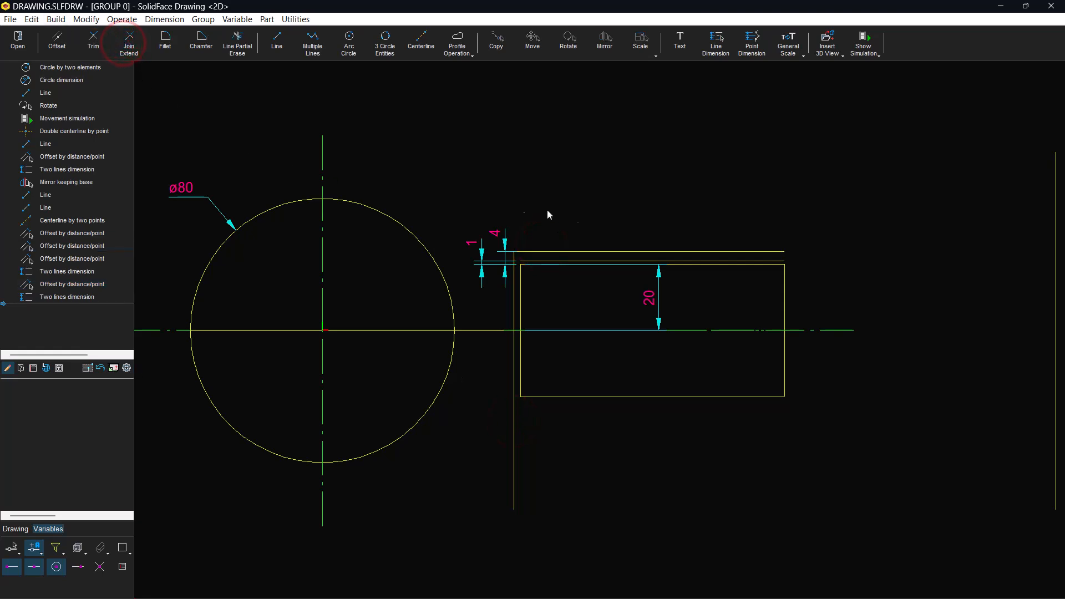
{"action": "left_click", "coordinate": [722, 248]}
{"action": "left_click", "coordinate": [1055, 458]}
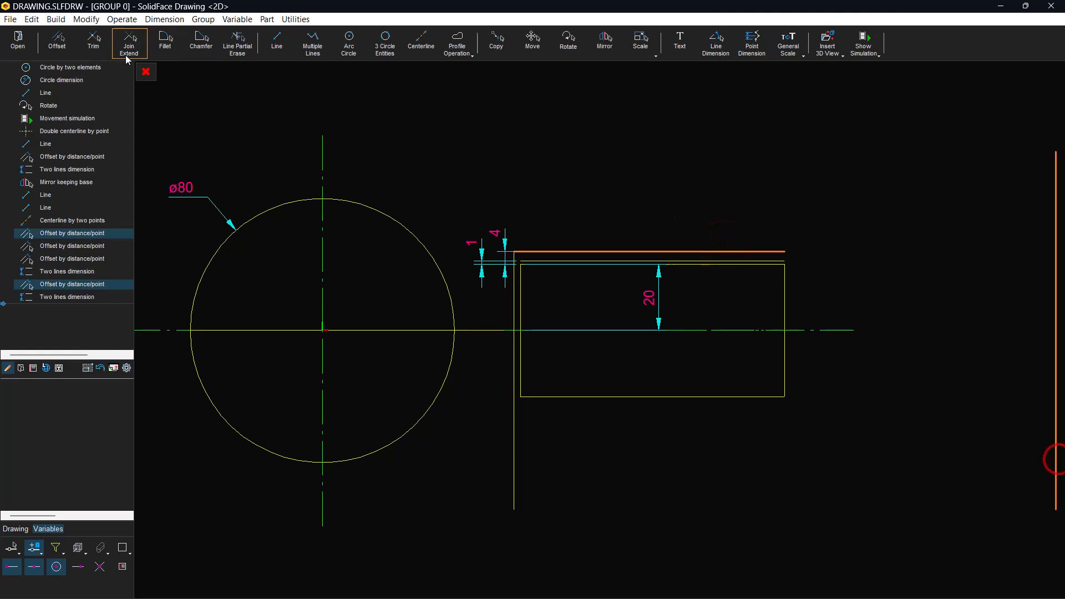
{"action": "left_click", "coordinate": [127, 50]}
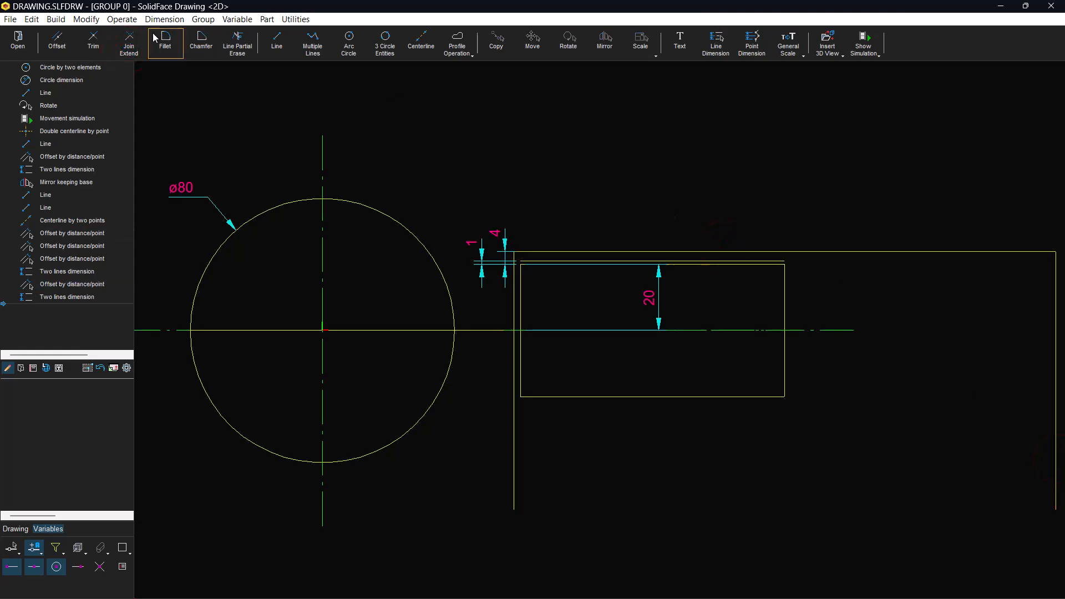
Join the inner offset line to both vertical travel-limit lines, closing the housing wall's thin rectangle above the slider.
{"action": "left_click", "coordinate": [559, 260]}
{"action": "scroll", "coordinate": [516, 254], "scroll_direction": "up", "scroll_amount": 3}
{"action": "left_click", "coordinate": [506, 255]}
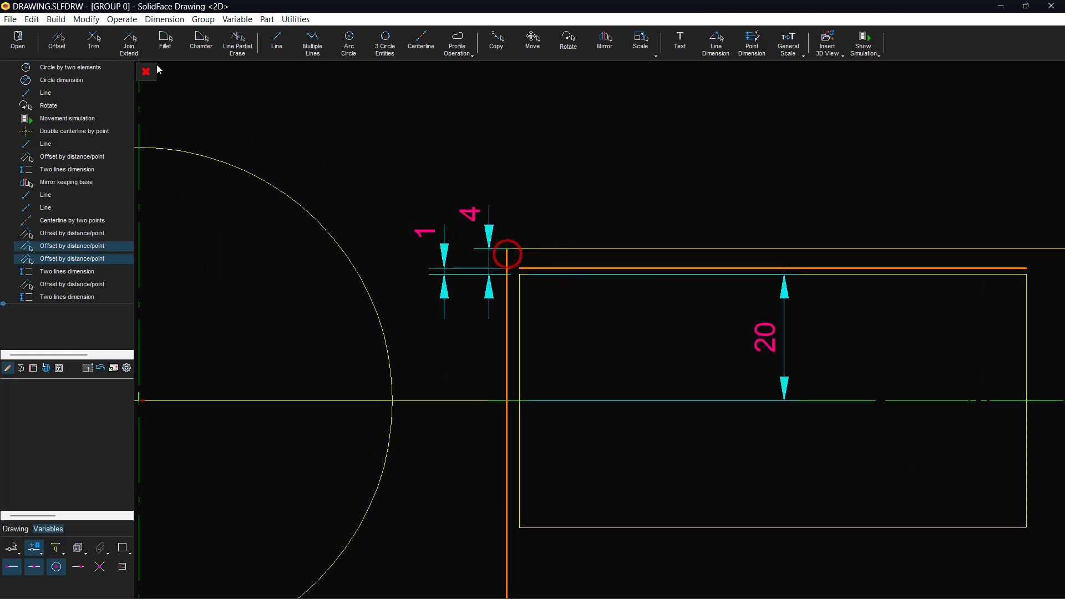
{"action": "left_click", "coordinate": [130, 48]}
{"action": "left_click", "coordinate": [710, 586]}
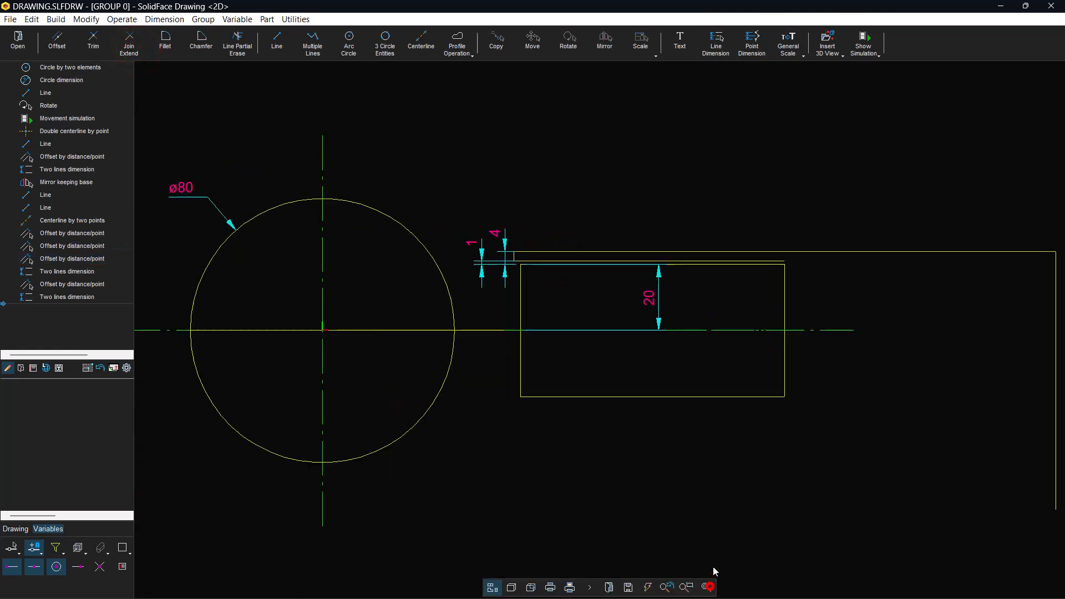
{"action": "left_click", "coordinate": [753, 260]}
{"action": "scroll", "coordinate": [1039, 268], "scroll_direction": "up", "scroll_amount": 2}
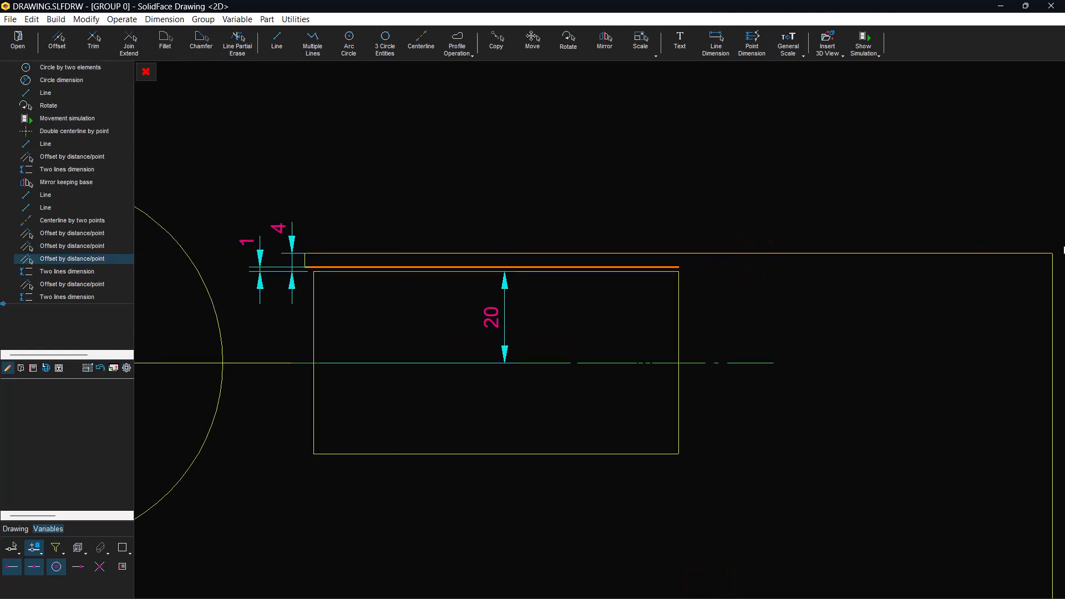
{"action": "left_click", "coordinate": [1051, 260]}
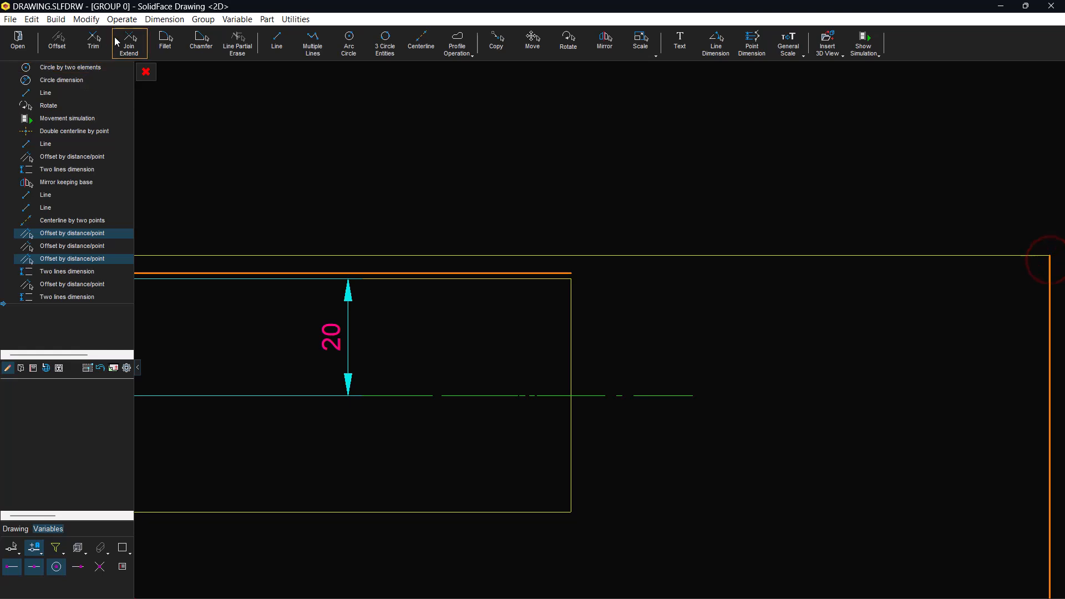
{"action": "left_click", "coordinate": [134, 51]}
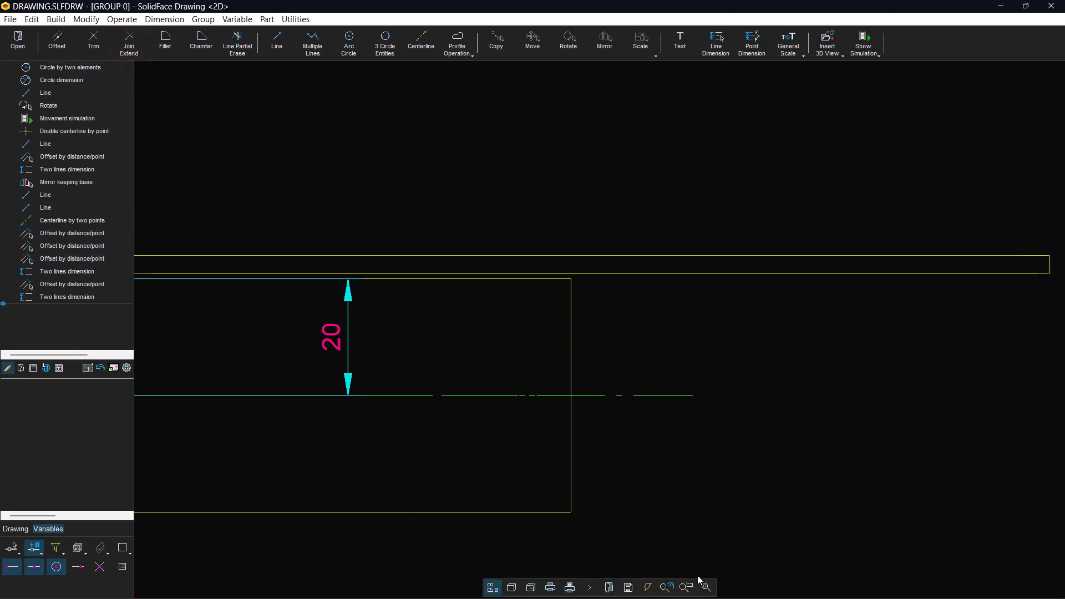
{"action": "left_click", "coordinate": [703, 586]}
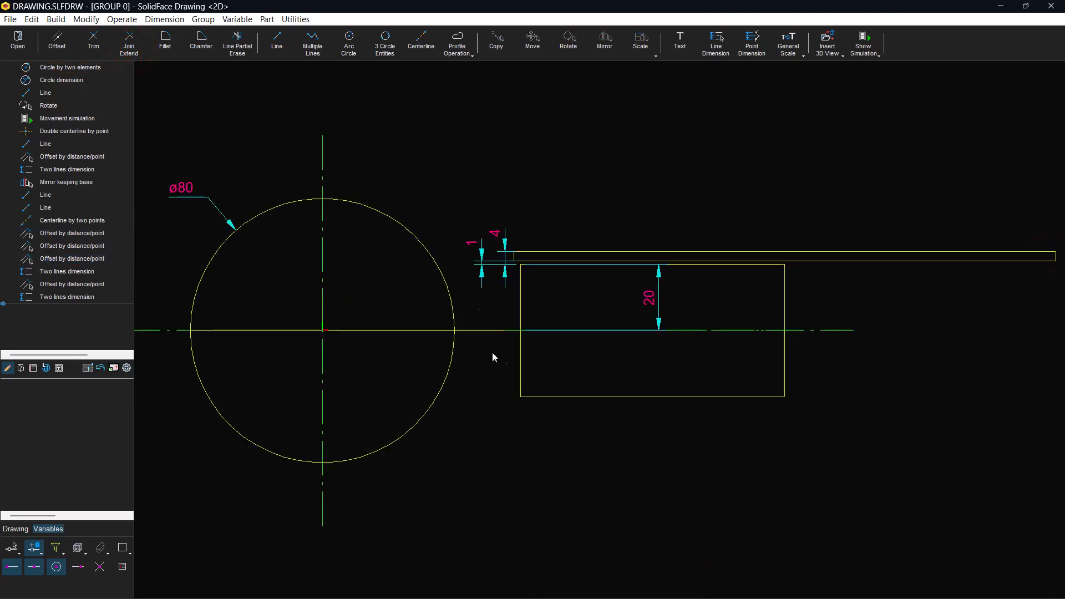
Hatch the housing wall by editing the attributes of its closed profile, with the intersection check turned off.
{"action": "left_click", "coordinate": [451, 51]}
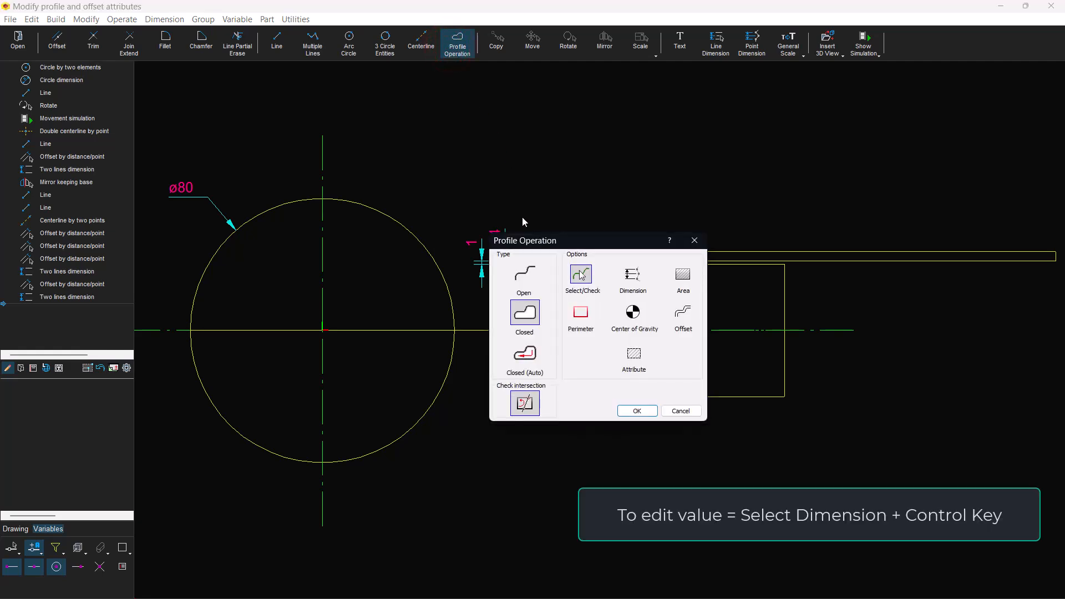
{"action": "left_click", "coordinate": [532, 405]}
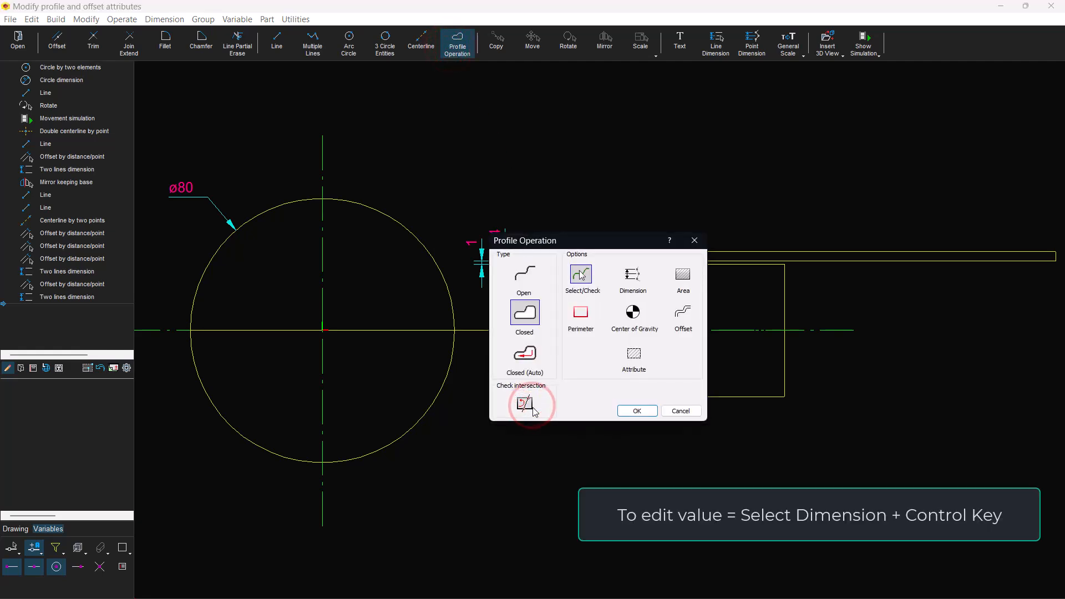
{"action": "left_click", "coordinate": [637, 360]}
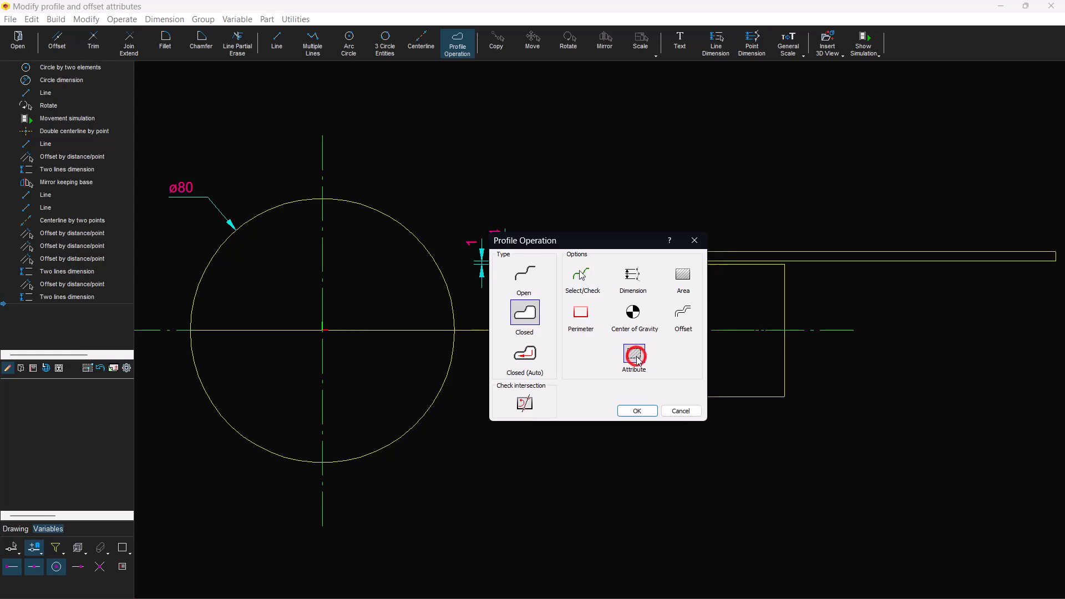
{"action": "left_click", "coordinate": [637, 411]}
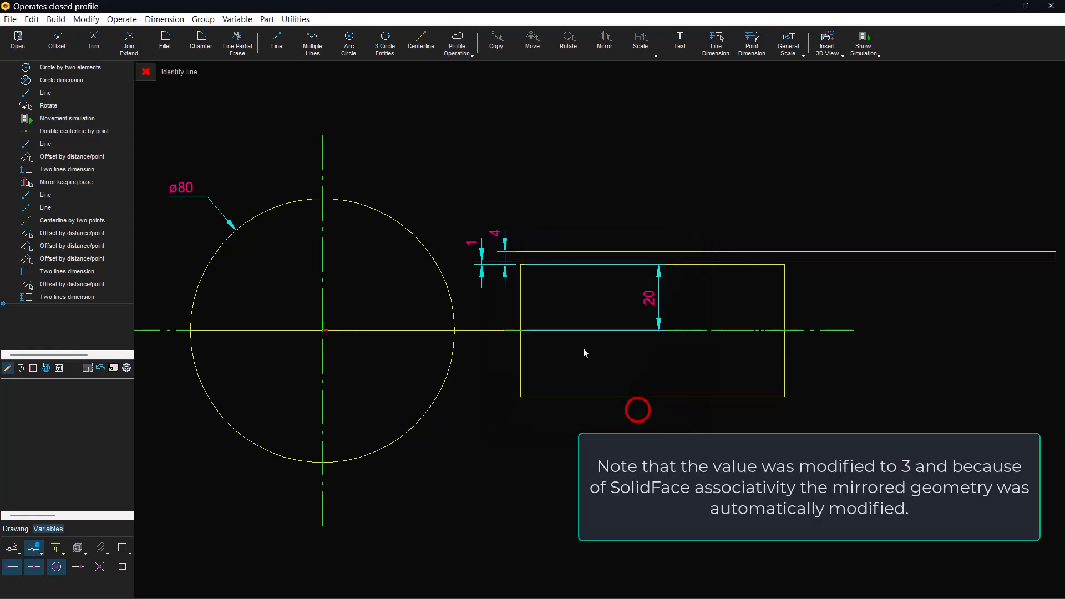
{"action": "left_click", "coordinate": [525, 257]}
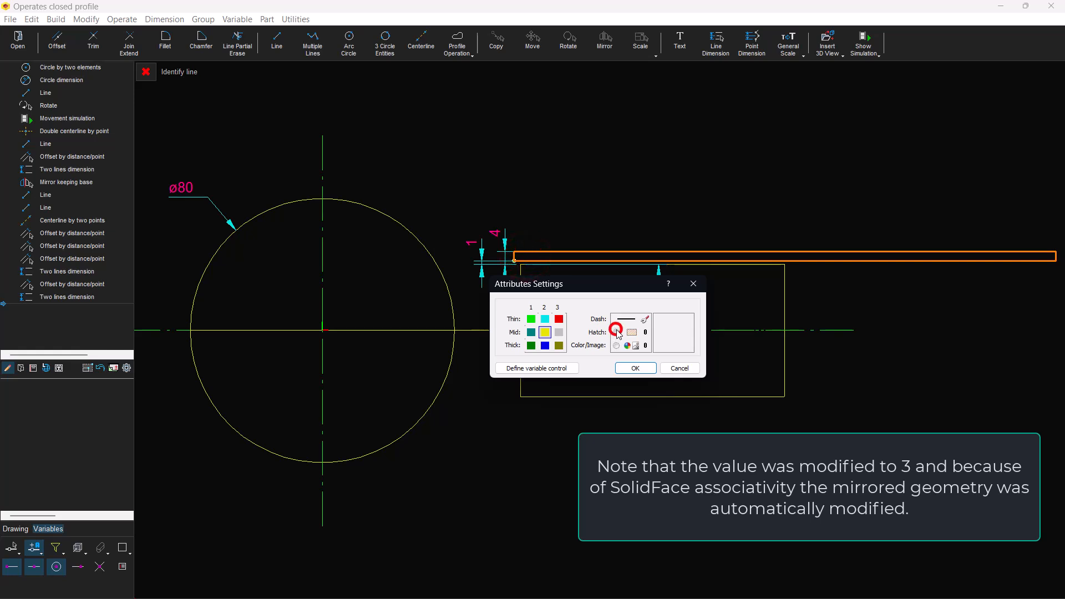
{"action": "left_click", "coordinate": [635, 368]}
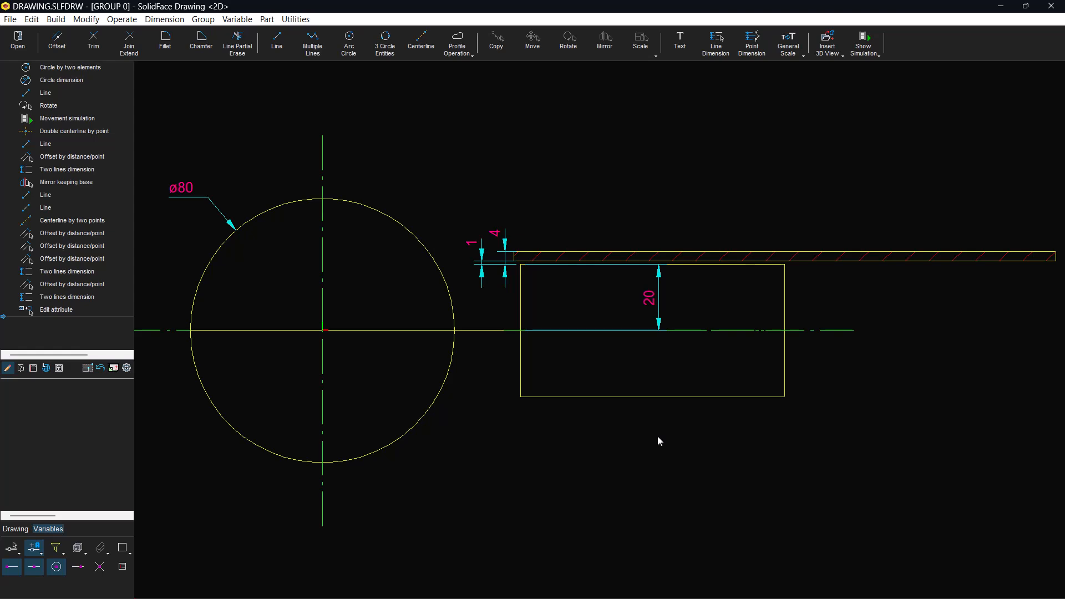
Select the hatched housing wall as a closed profile and mirror it about the slider's horizontal centerline, keeping the original.
{"action": "left_click", "coordinate": [455, 50]}
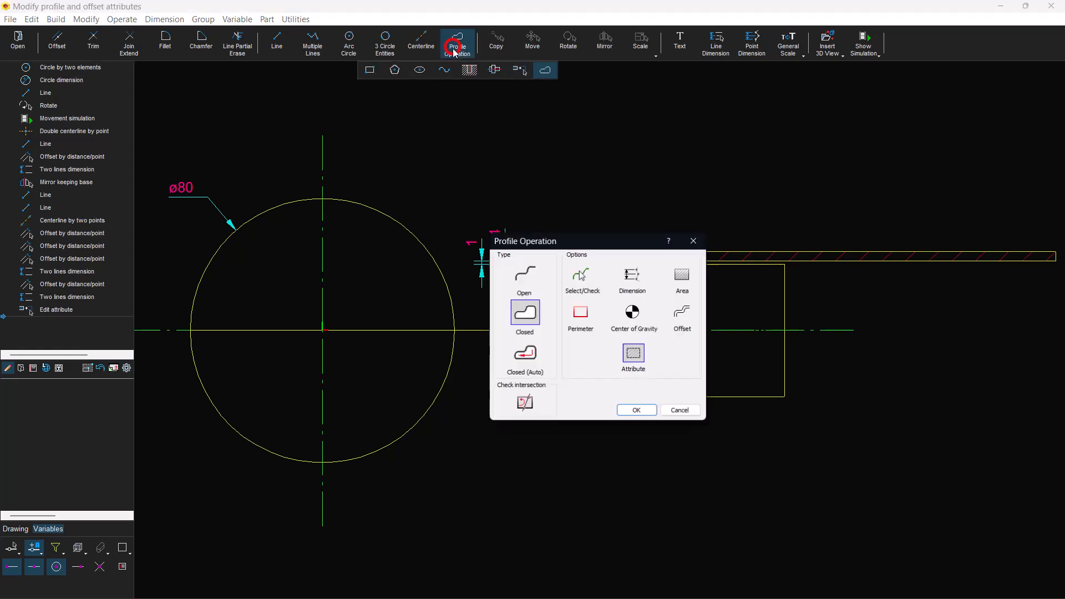
{"action": "left_click", "coordinate": [581, 274]}
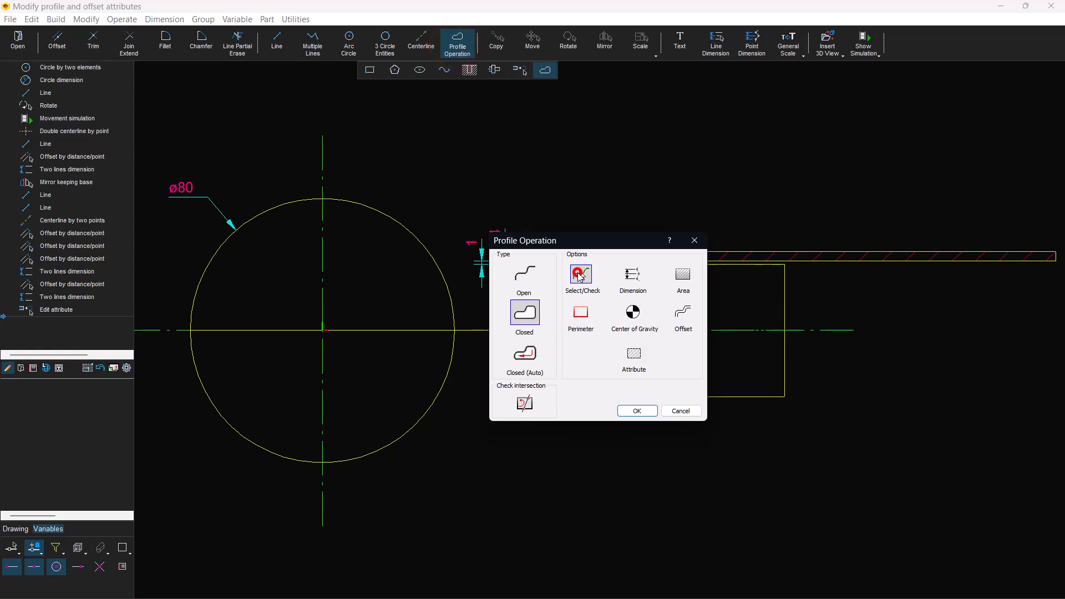
{"action": "left_click", "coordinate": [638, 411]}
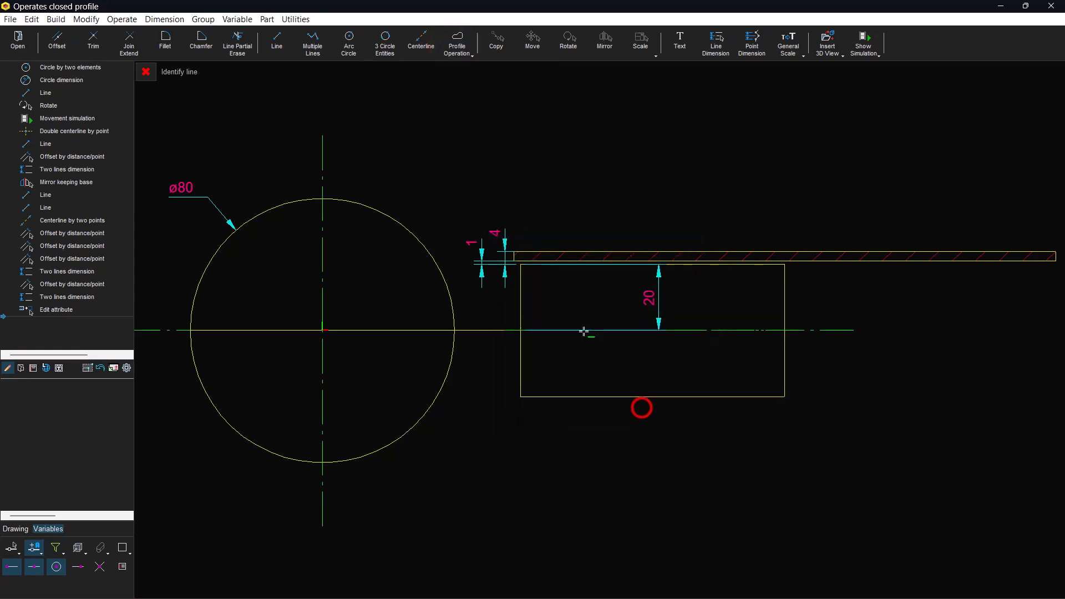
{"action": "left_click", "coordinate": [532, 258]}
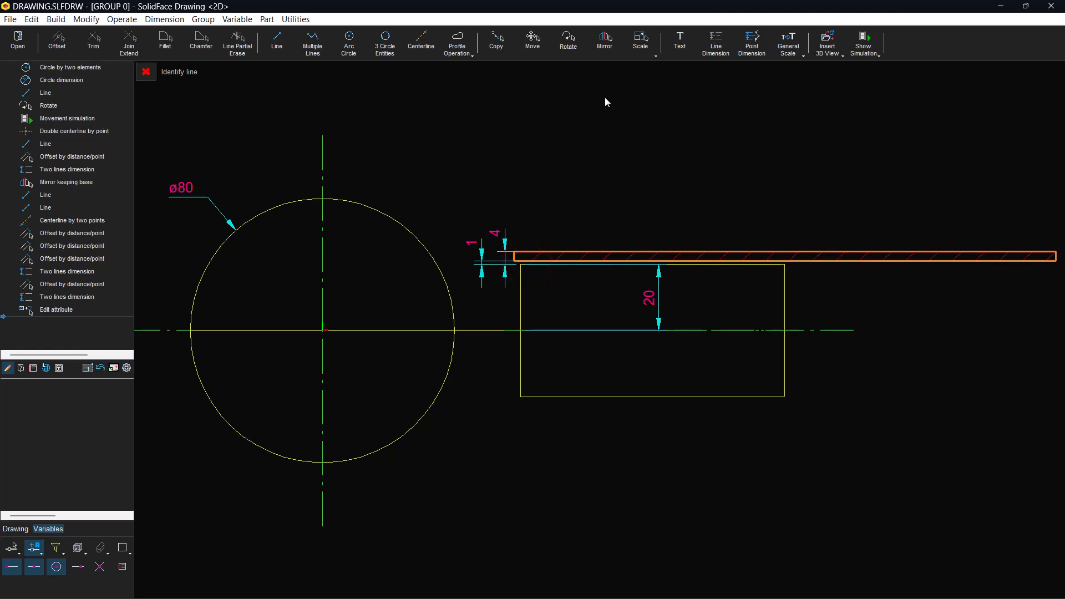
{"action": "left_click", "coordinate": [605, 45]}
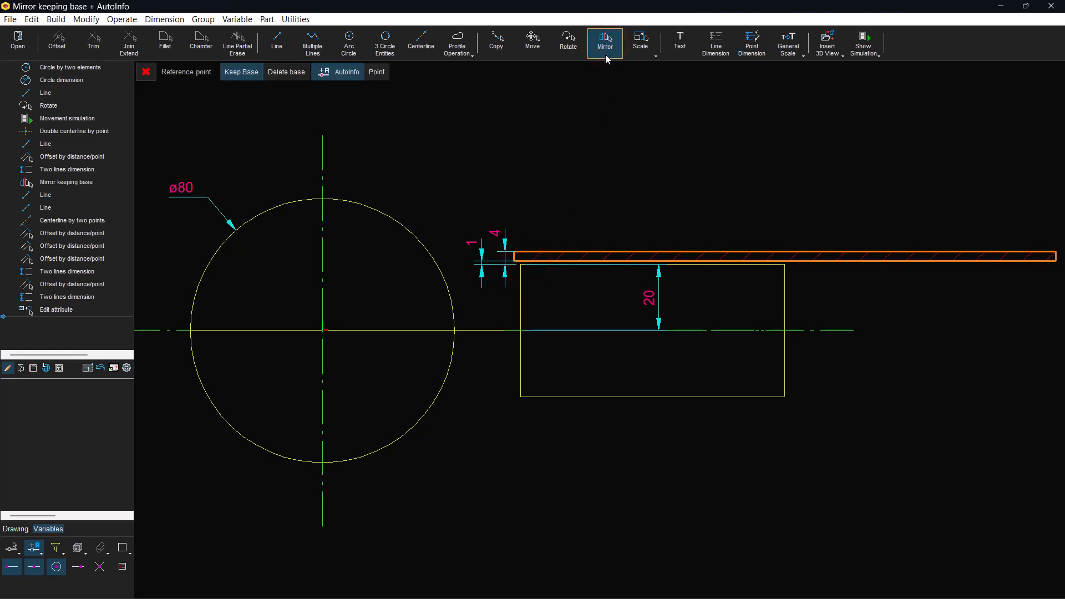
{"action": "left_click", "coordinate": [562, 329]}
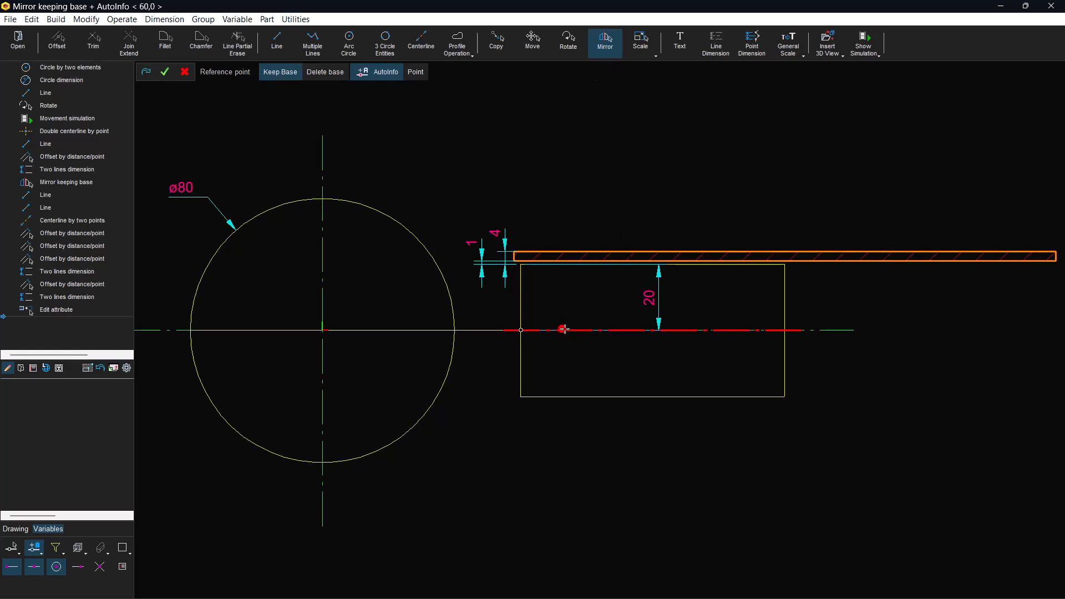
{"action": "left_click", "coordinate": [901, 329]}
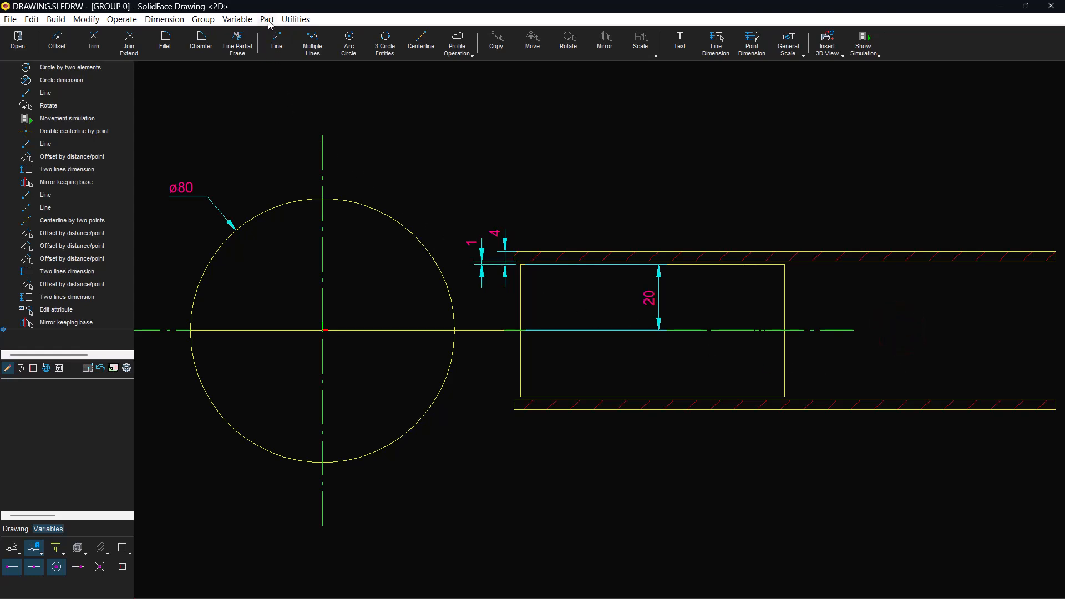
Edit the movement simulation of ANG to enable Automatic loop.
{"action": "left_click", "coordinate": [238, 19]}
{"action": "left_click", "coordinate": [322, 212]}
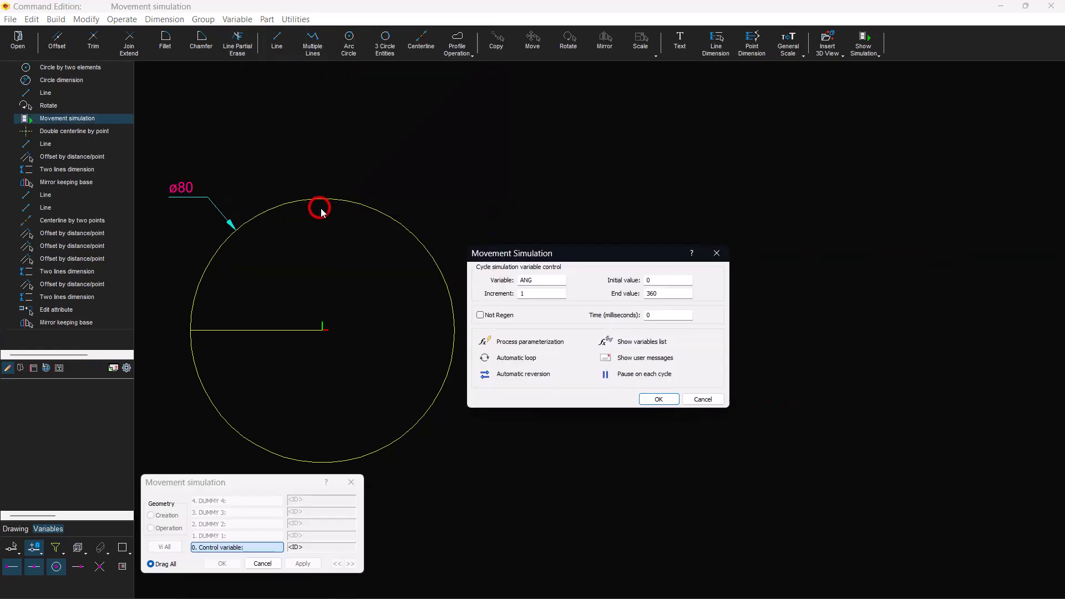
{"action": "left_click", "coordinate": [488, 360]}
{"action": "left_click", "coordinate": [659, 400]}
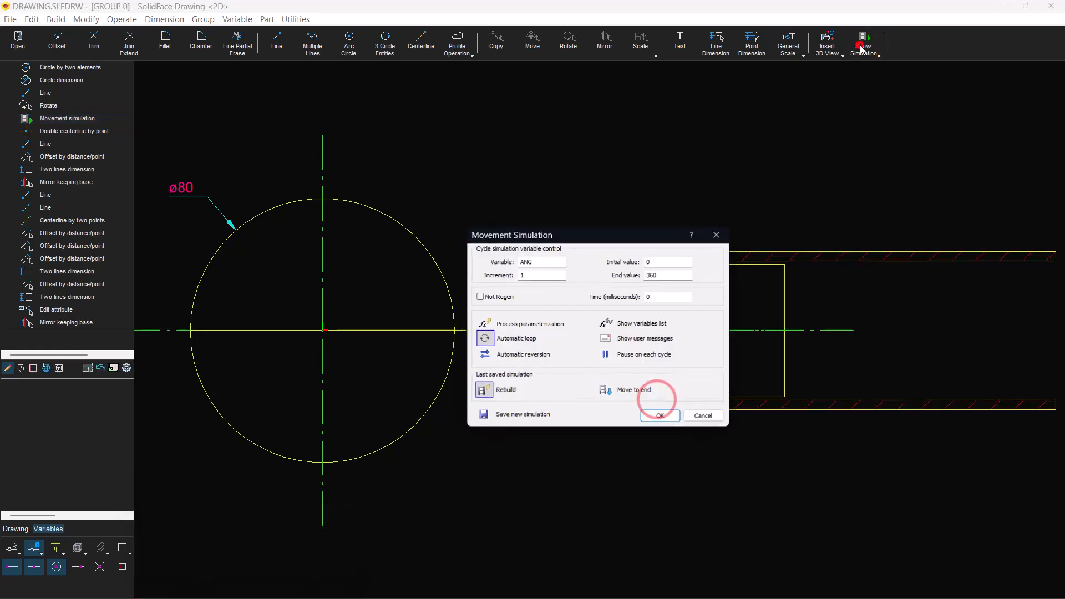
Run the looping movement simulation with Rebuild to watch the slider travel inside the housing, and abort it.
{"action": "left_click", "coordinate": [671, 414]}
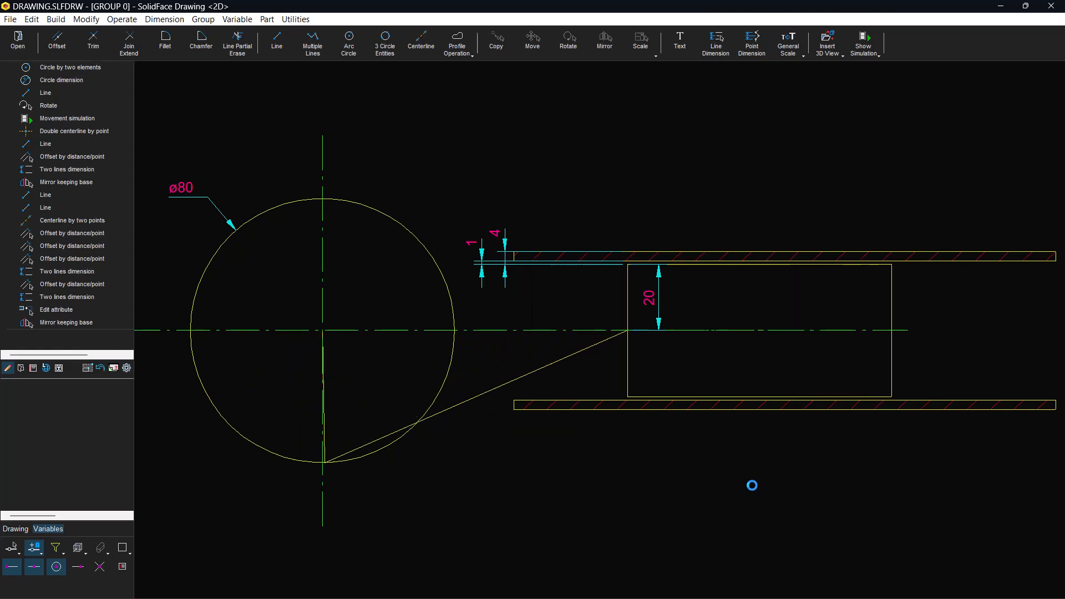
{"action": "key", "text": "Escape"}
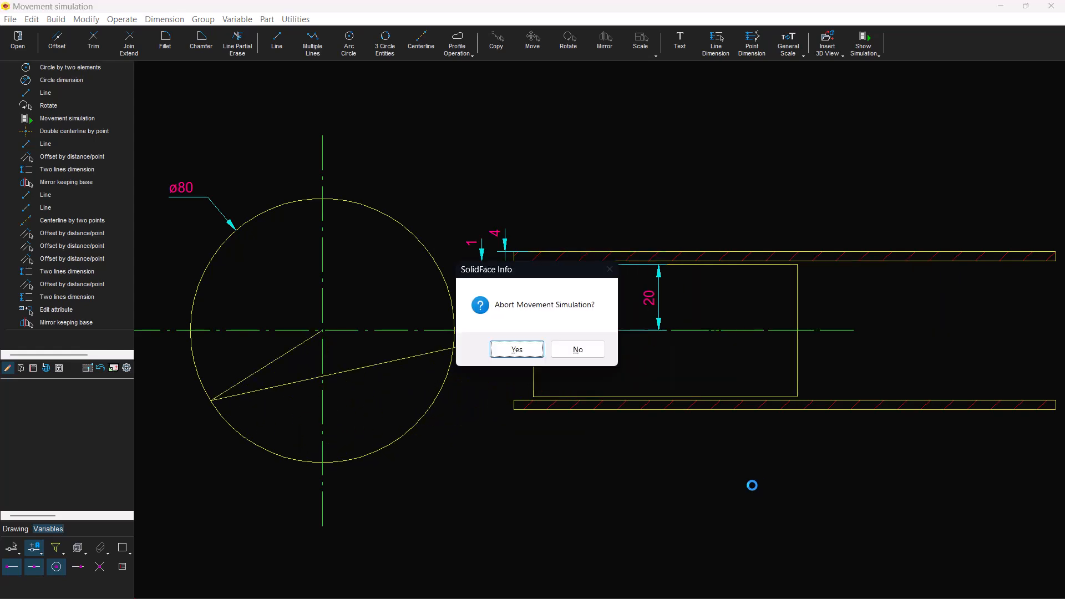
{"action": "left_click", "coordinate": [528, 351]}
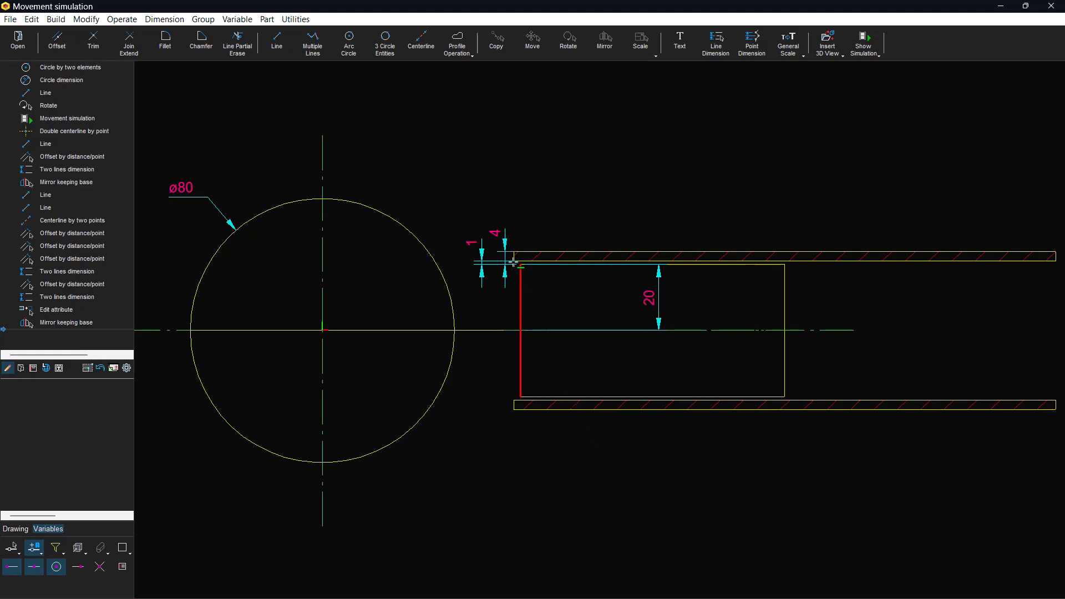
Set the offset of the housing wall's outer line from the slider's upper edge to 3.
{"action": "double_click", "coordinate": [504, 237]}
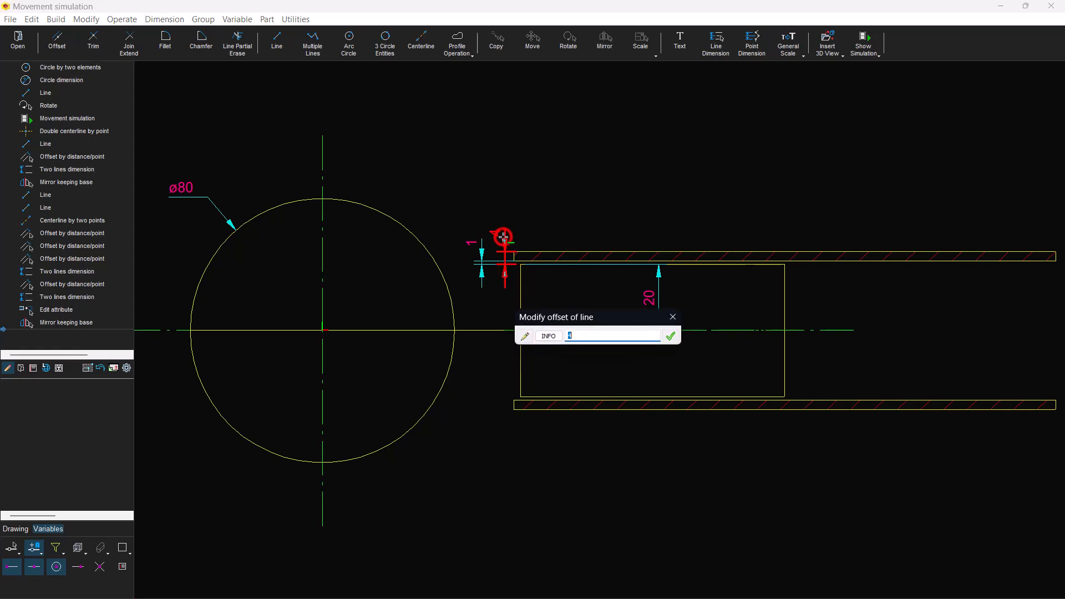
{"action": "type", "text": "3"}
{"action": "key", "text": "Return"}
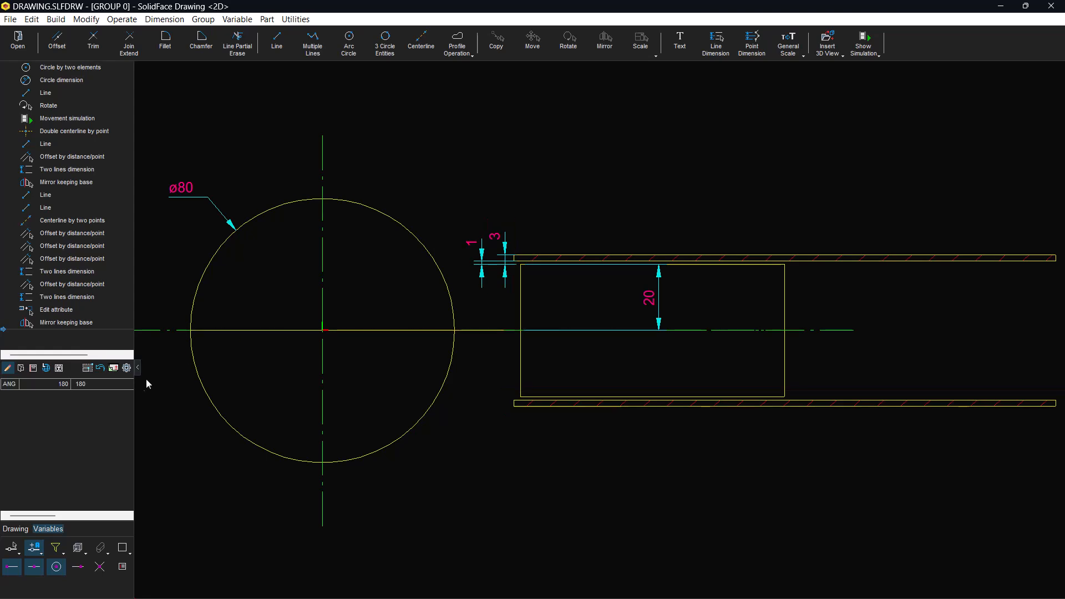
Set the variable ANG to 45.
{"action": "double_click", "coordinate": [104, 383]}
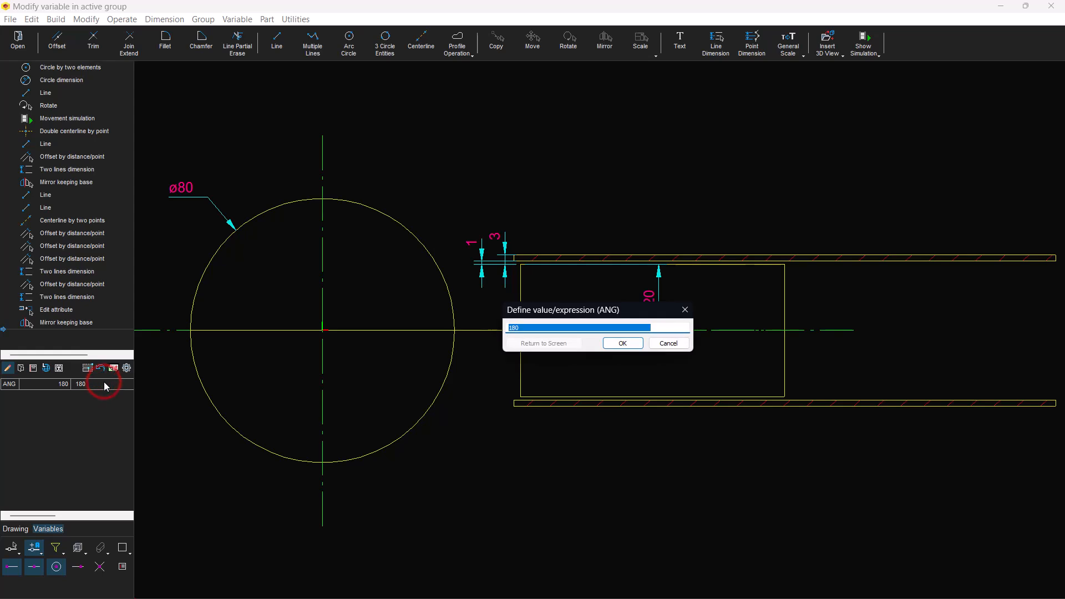
{"action": "type", "text": "45"}
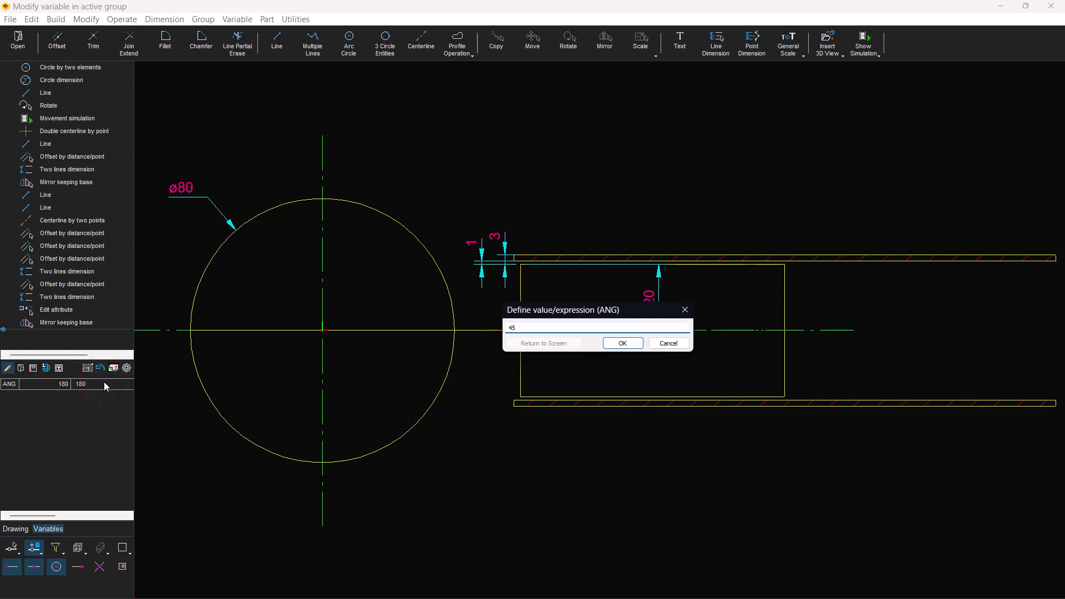
{"action": "key", "text": "Return"}
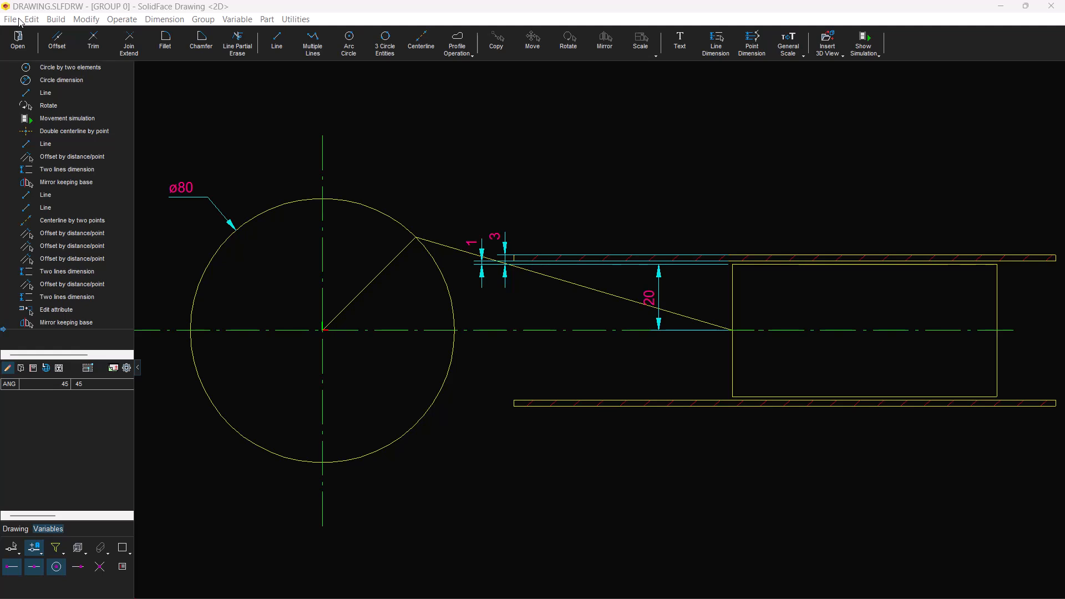
Reposition the 3 and 1 offset dimensions of the housing wall so they sit just beside the slider's near edge.
{"action": "double_click", "coordinate": [496, 239]}
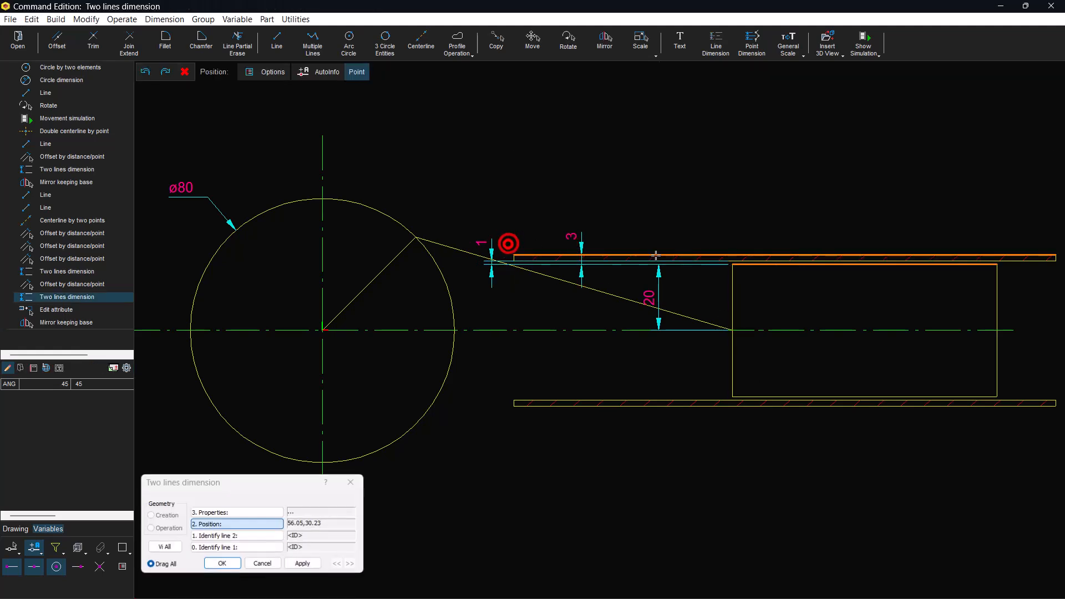
{"action": "left_click", "coordinate": [709, 259]}
{"action": "double_click", "coordinate": [494, 247]}
{"action": "left_click", "coordinate": [704, 243]}
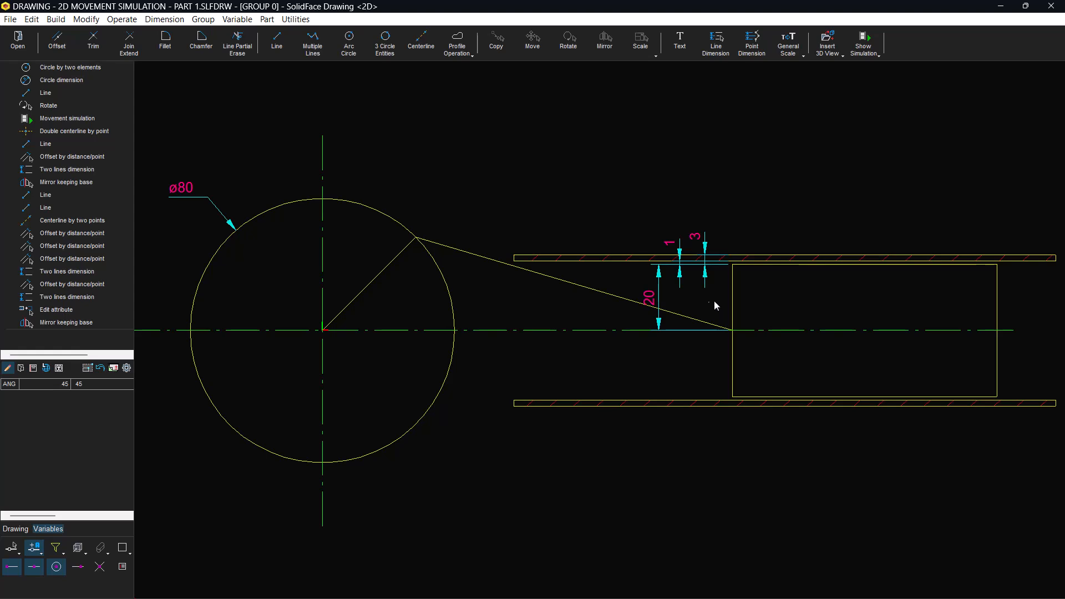
Draw a circle of radius 4 centred on the joint between crank and connecting rod, and place its diameter dimension.
{"action": "left_click", "coordinate": [349, 38]}
{"action": "left_click", "coordinate": [416, 237]}
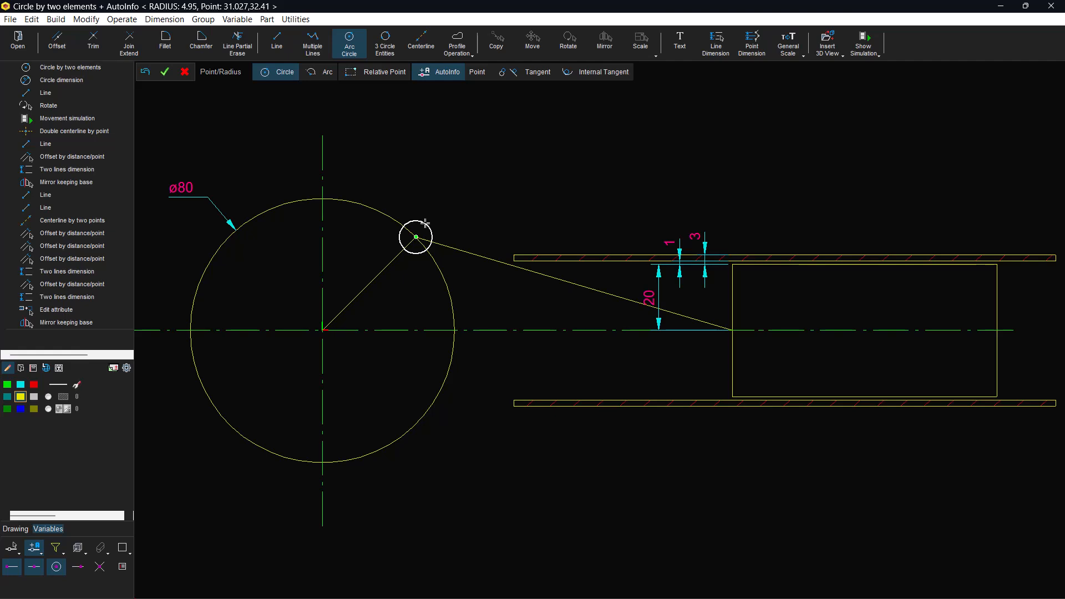
{"action": "type", "text": "4"}
{"action": "key", "text": "Return"}
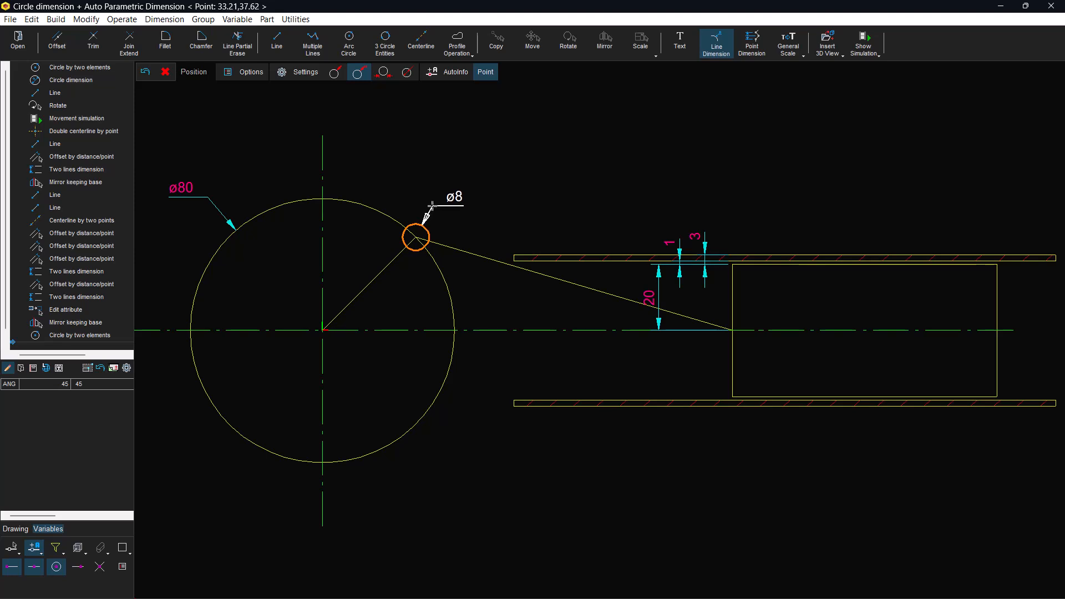
{"action": "left_click", "coordinate": [438, 204]}
Draw a concentric circle of diameter 6 at the crank and connecting rod joint, and place its diameter dimension.
{"action": "left_click", "coordinate": [349, 39]}
{"action": "left_click", "coordinate": [431, 234]}
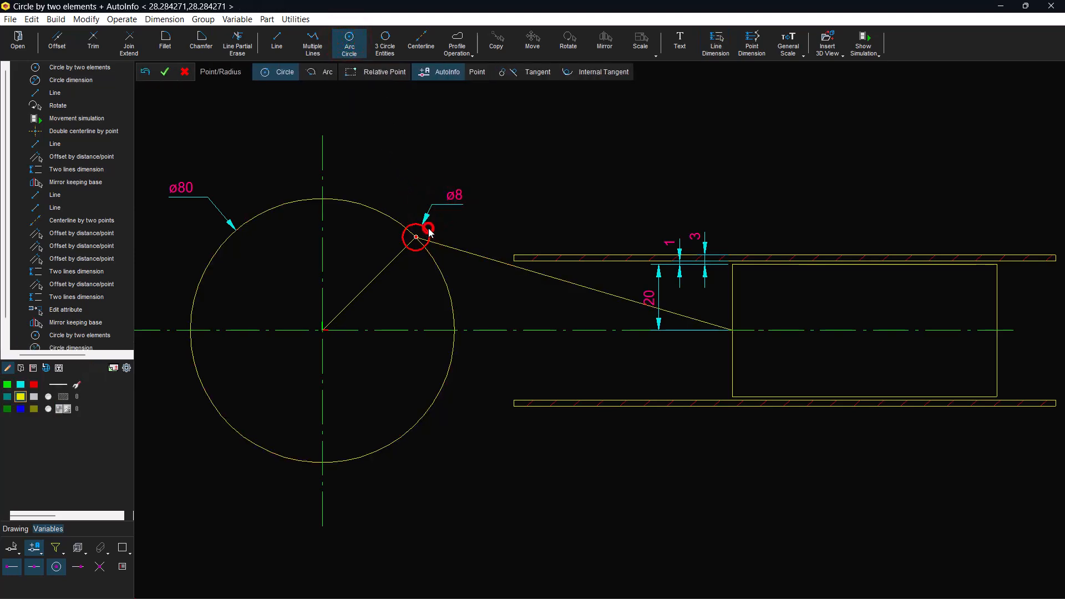
{"action": "left_click", "coordinate": [432, 233]}
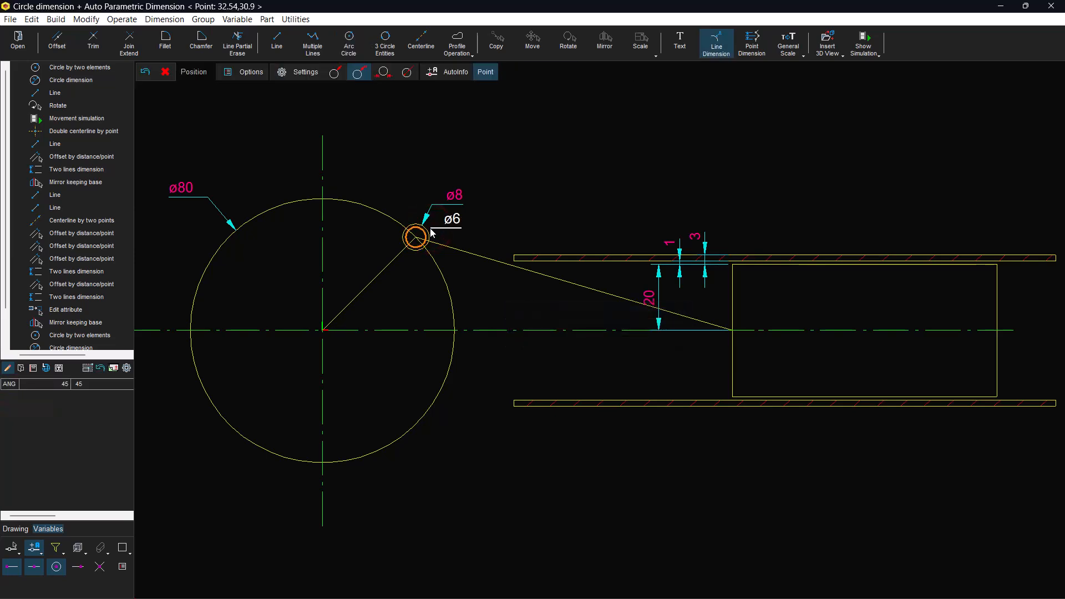
{"action": "left_click", "coordinate": [441, 225]}
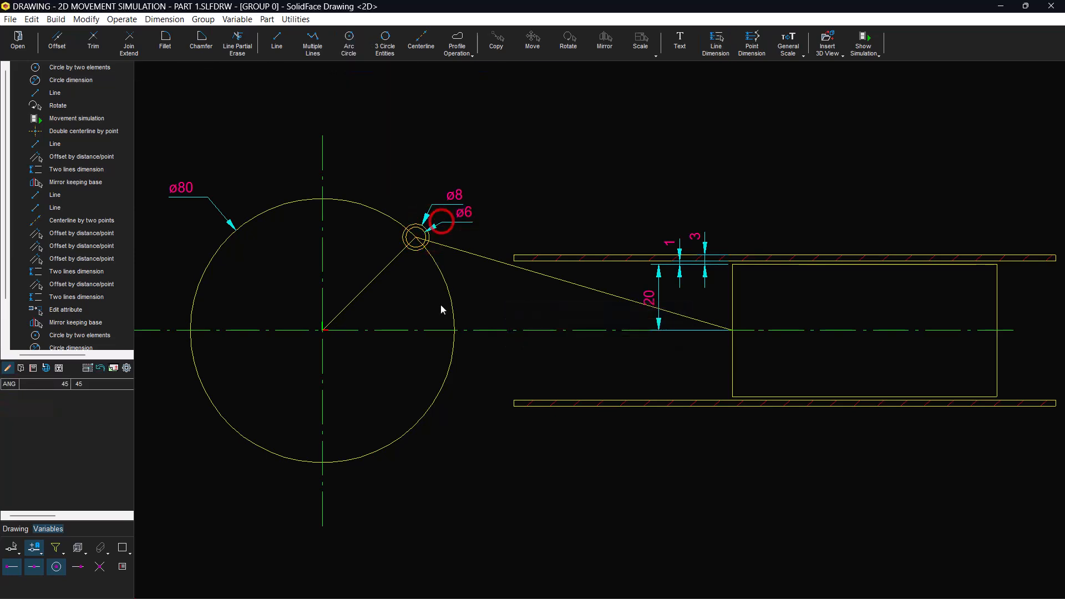
Draw a circle of radius 2 centred where the connecting rod meets the slider, and place its diameter dimension.
{"action": "left_click", "coordinate": [343, 49]}
{"action": "left_click", "coordinate": [720, 327]}
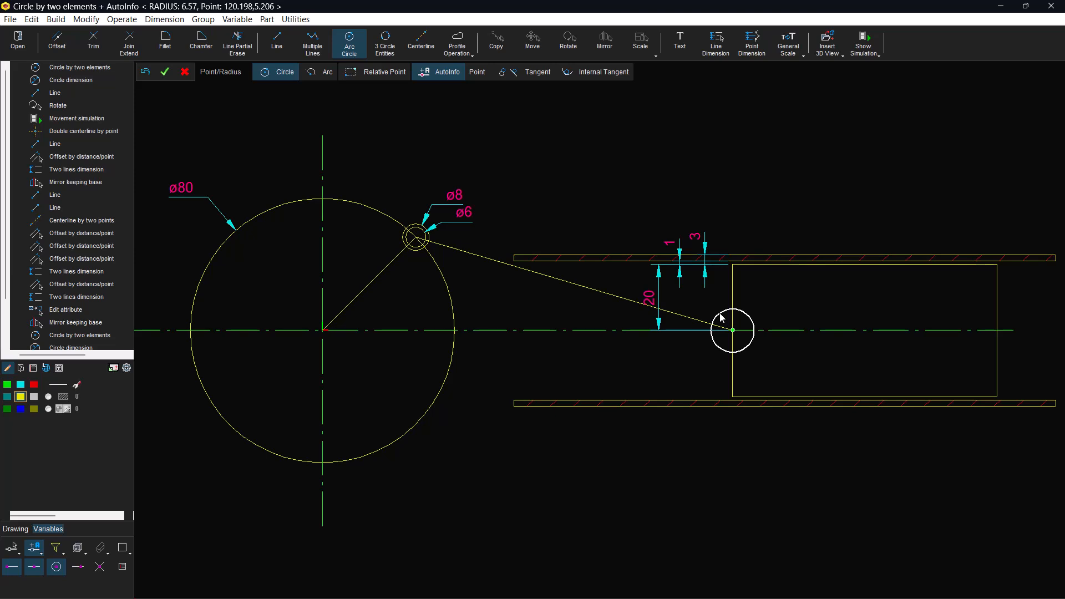
{"action": "type", "text": "2"}
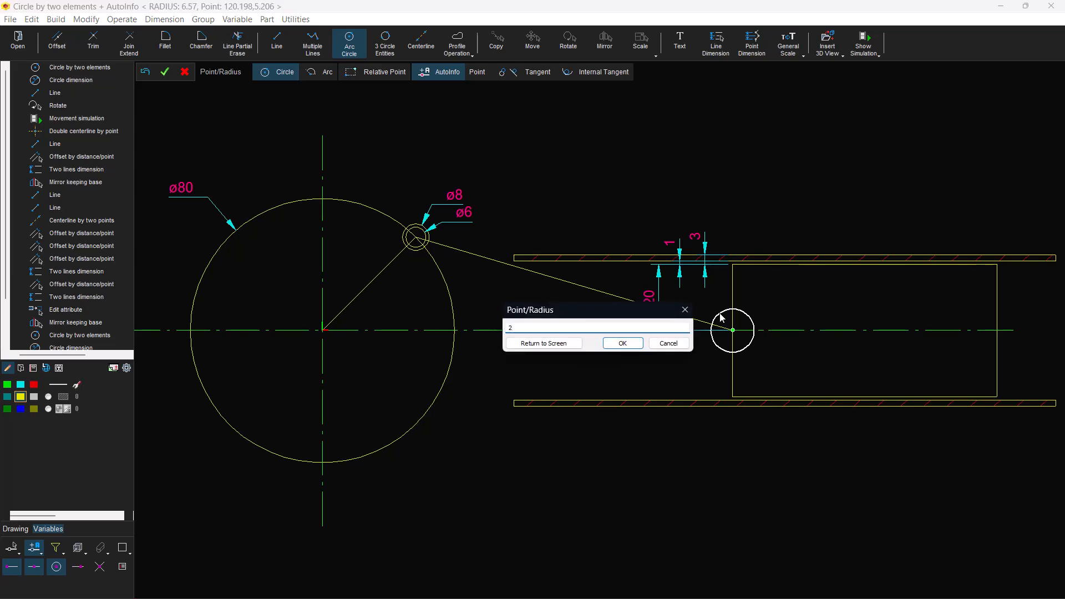
{"action": "key", "text": "Return"}
{"action": "left_click", "coordinate": [748, 303]}
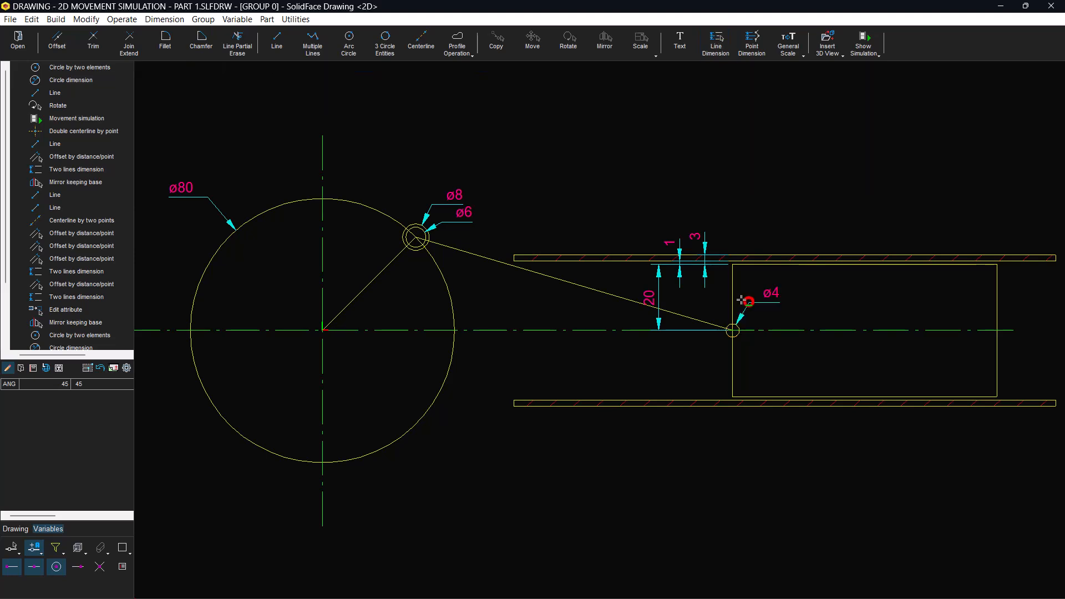
Draw a concentric circle of radius 1 at the slider joint and place its diameter dimension.
{"action": "left_click", "coordinate": [343, 50]}
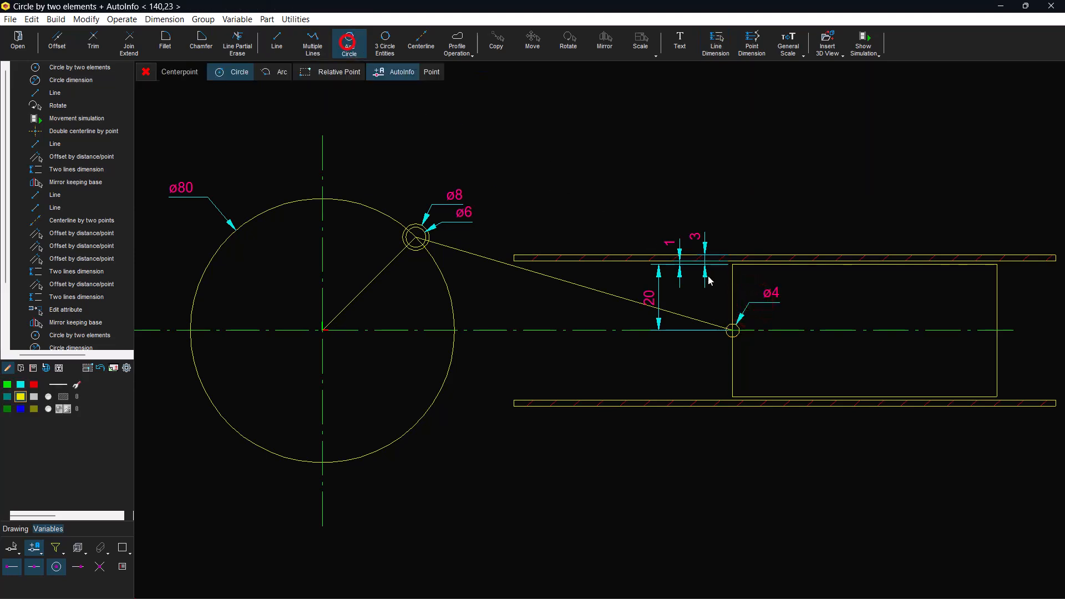
{"action": "left_click", "coordinate": [724, 328]}
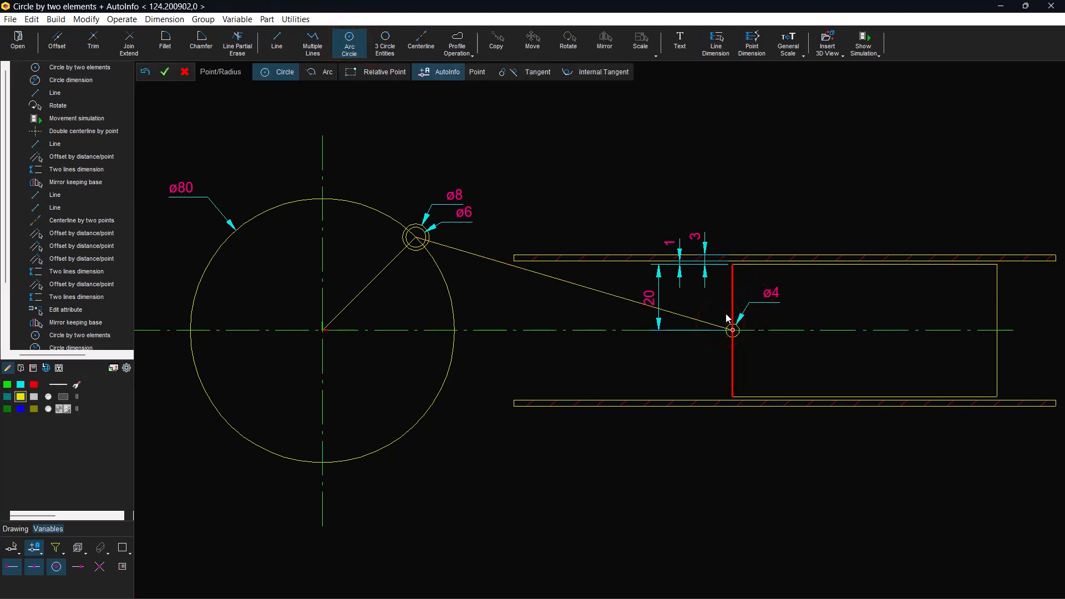
{"action": "left_click", "coordinate": [726, 314]}
{"action": "type", "text": "1"}
{"action": "key", "text": "Return"}
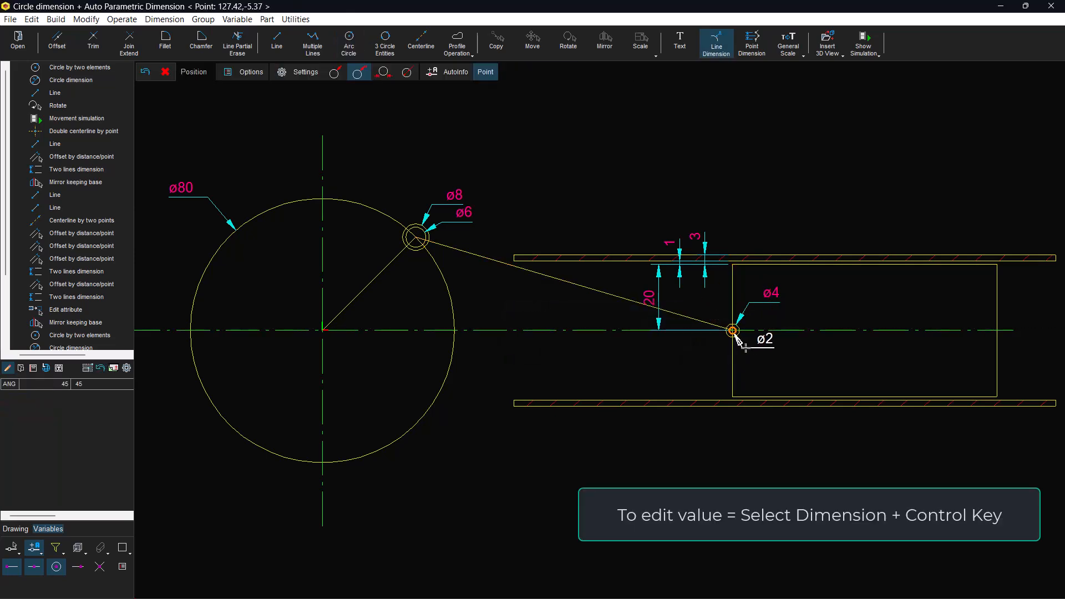
{"action": "left_click", "coordinate": [747, 347]}
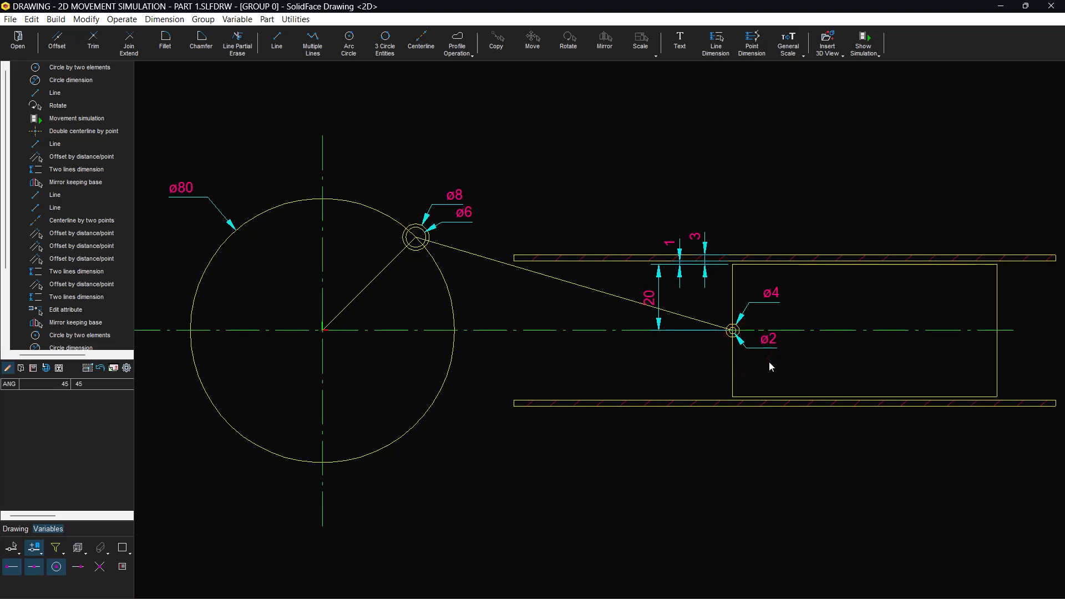
Draw the connecting rod's upper edge as a line tangent to the ø6 crank joint circle and the slider joint circle.
{"action": "left_click", "coordinate": [278, 41]}
{"action": "left_click", "coordinate": [487, 71]}
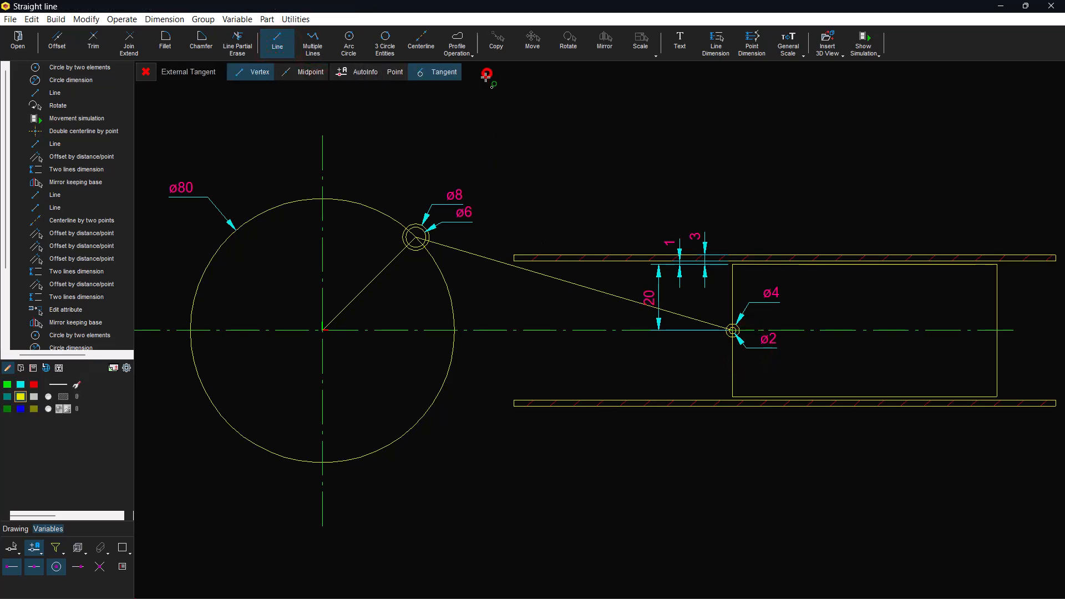
{"action": "scroll", "coordinate": [424, 225], "scroll_direction": "up", "scroll_amount": 2}
{"action": "scroll", "coordinate": [423, 225], "scroll_direction": "up", "scroll_amount": 1}
{"action": "left_click", "coordinate": [424, 225]}
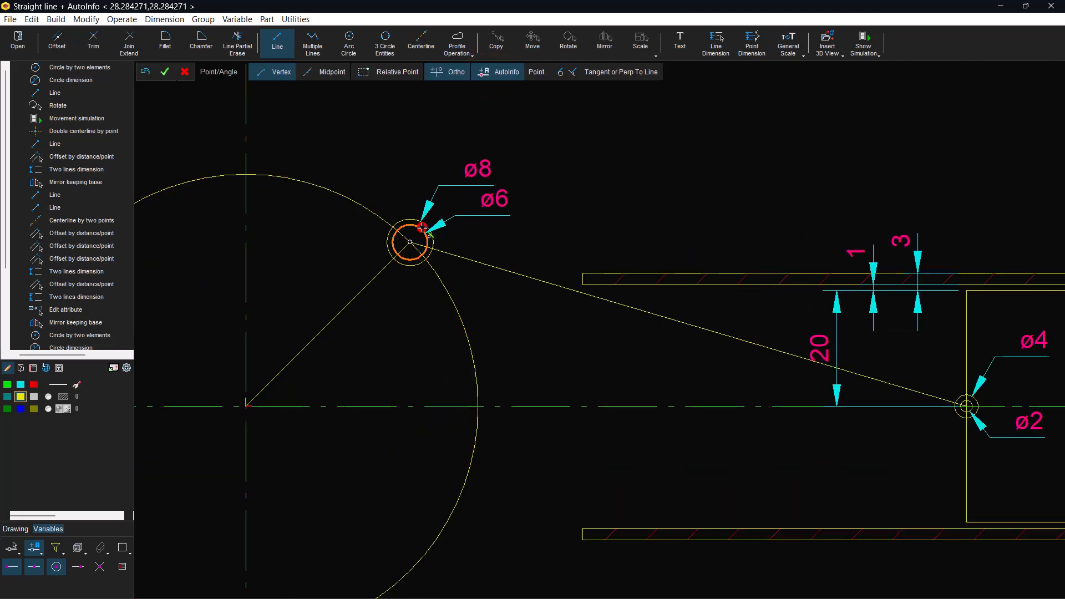
{"action": "left_click", "coordinate": [587, 71]}
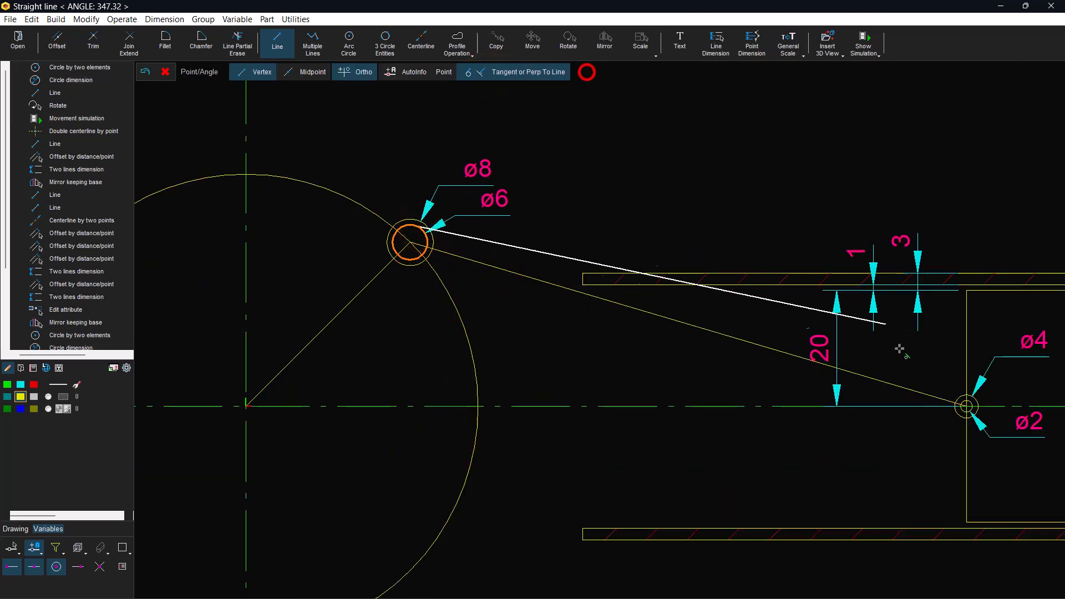
{"action": "left_click", "coordinate": [975, 405]}
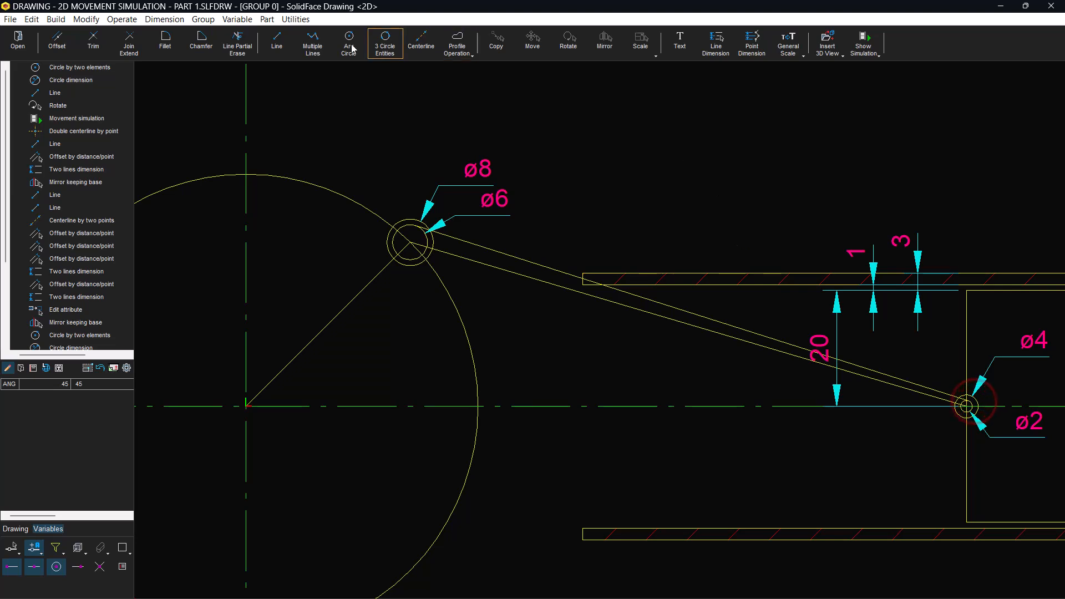
Draw the connecting rod's lower edge as a line tangent to the undersides of the ø6 crank joint circle and the slider joint circle.
{"action": "left_click", "coordinate": [287, 45]}
{"action": "left_click", "coordinate": [496, 71]}
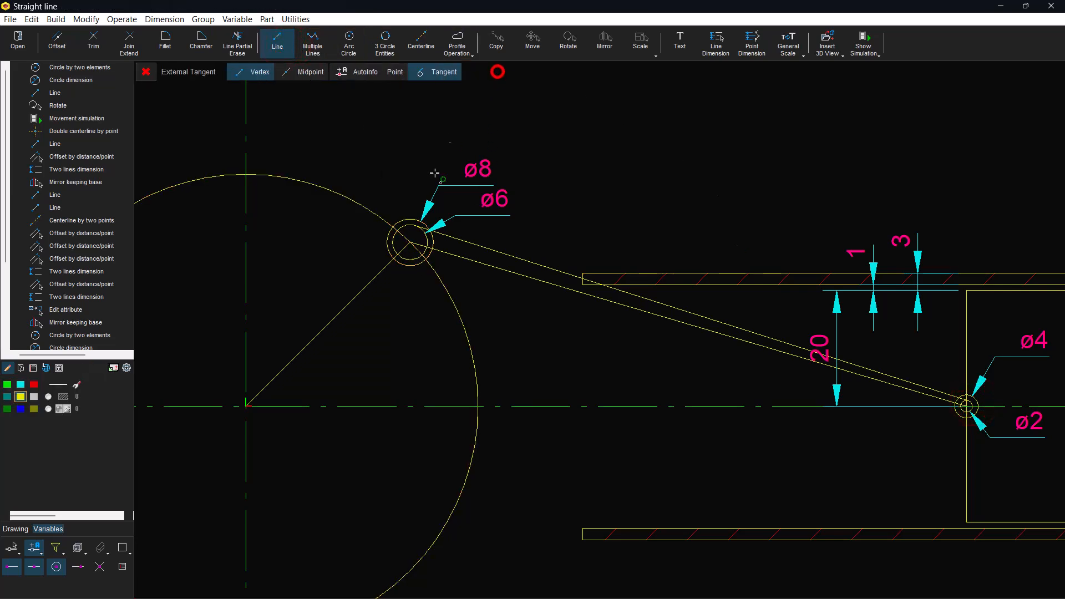
{"action": "left_click", "coordinate": [405, 259]}
{"action": "left_click", "coordinate": [592, 71]}
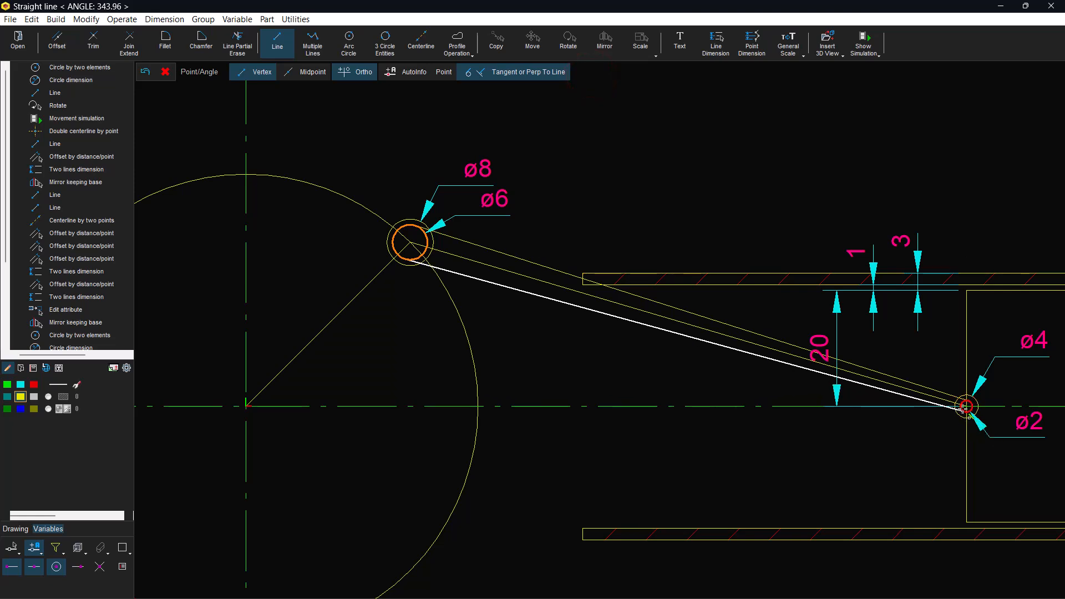
{"action": "left_click", "coordinate": [964, 408]}
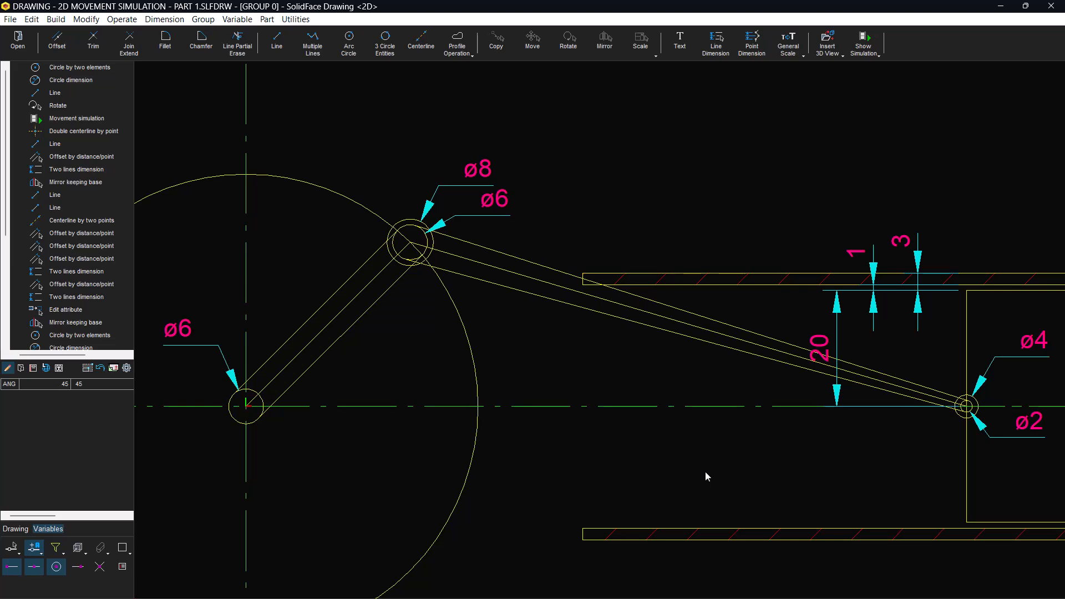
Run the movement simulation to check the connecting rod's clearance against the housing walls.
{"action": "key", "text": "f"}
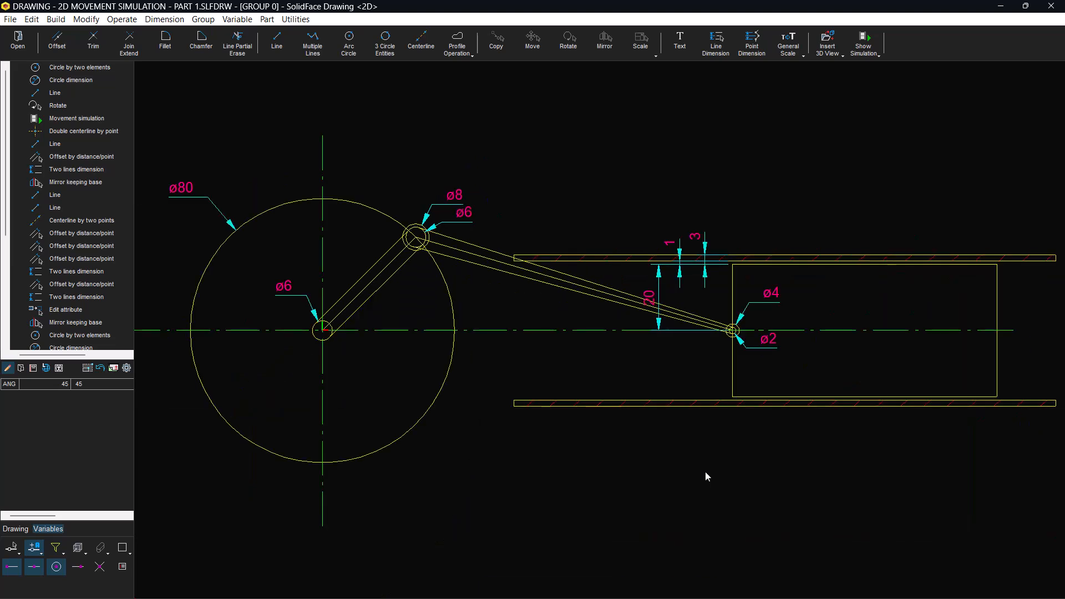
{"action": "mouse_move", "coordinate": [667, 526]}
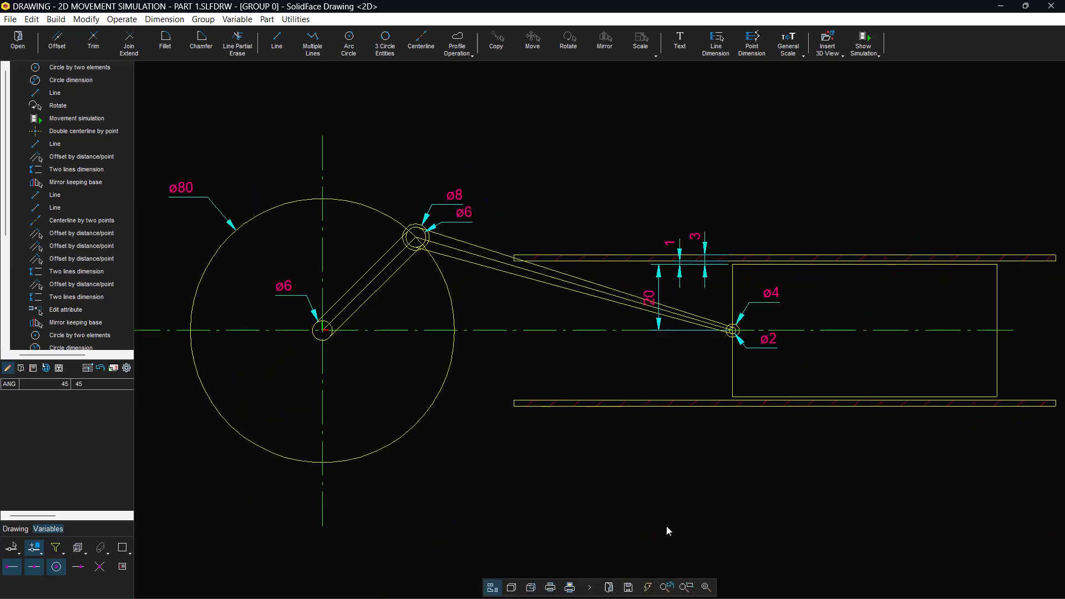
{"action": "left_click", "coordinate": [860, 53]}
{"action": "left_click", "coordinate": [668, 418]}
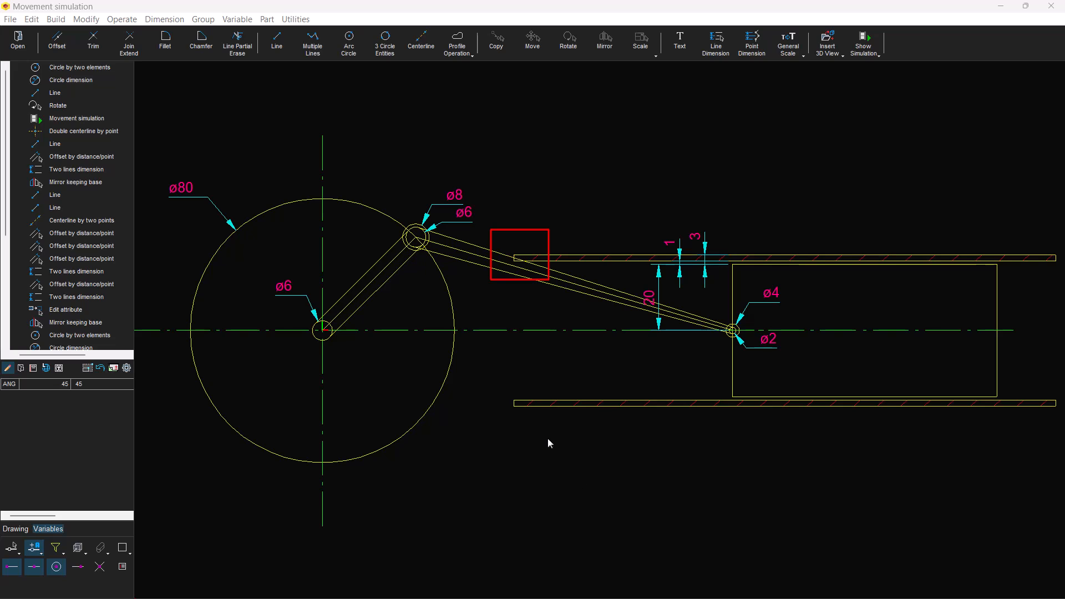
Delete the ø8, ø6, ø4 and ø2 diameter dimensions of the joint circles, including the ø6 at the crank's center.
{"action": "left_click", "coordinate": [404, 168]}
{"action": "left_click", "coordinate": [484, 234]}
{"action": "left_click", "coordinate": [813, 362]}
{"action": "left_click", "coordinate": [737, 278]}
{"action": "left_click", "coordinate": [267, 259]}
{"action": "left_click", "coordinate": [289, 307]}
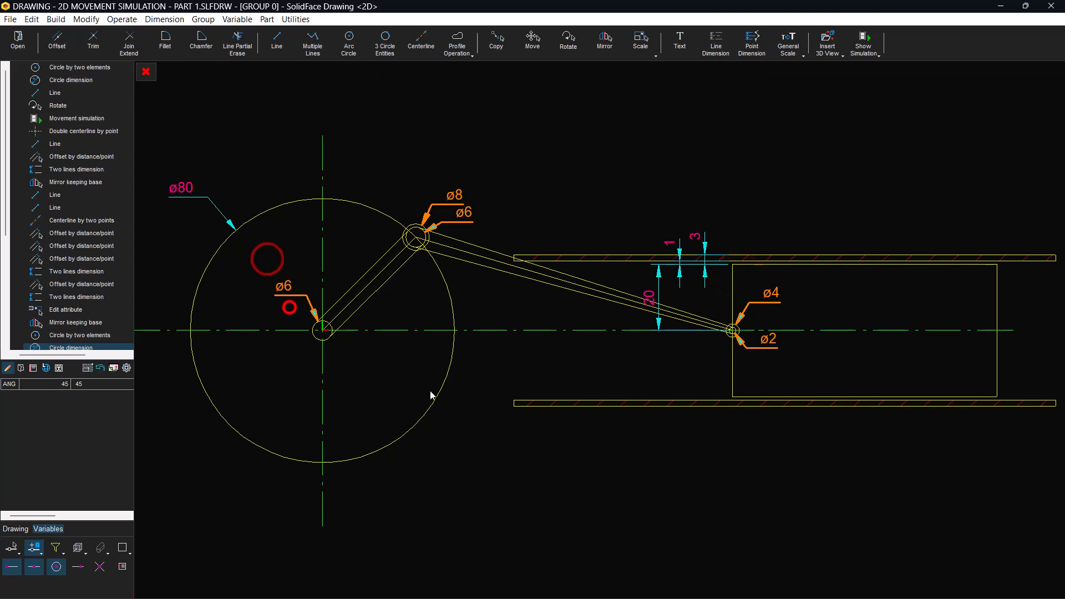
{"action": "key", "text": "Delete"}
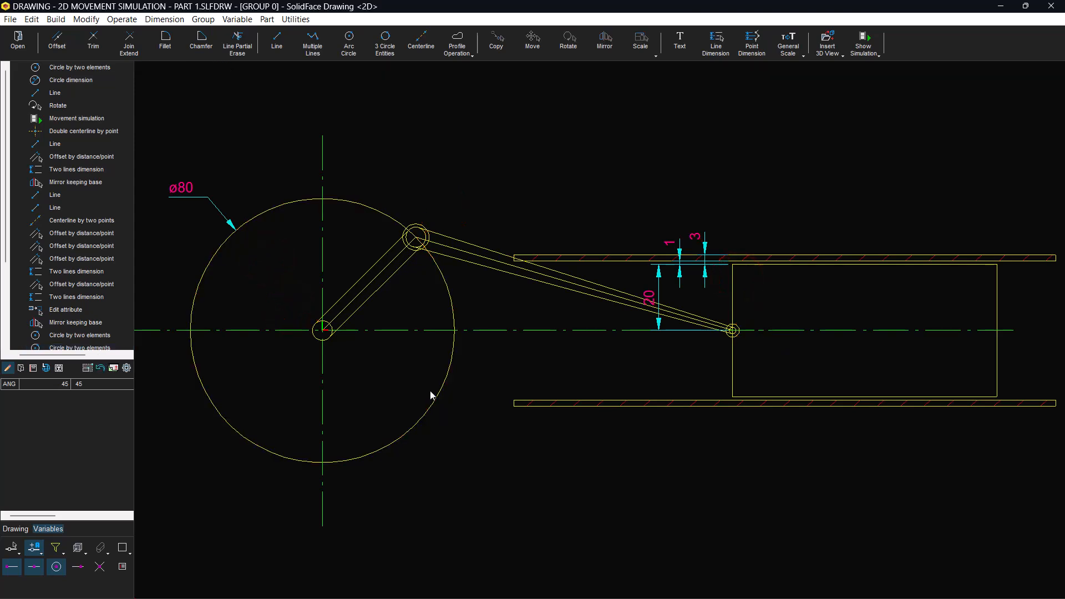
Set the offset of the slider's upper edge from the horizontal centerline to 23.
{"action": "left_click", "coordinate": [660, 296]}
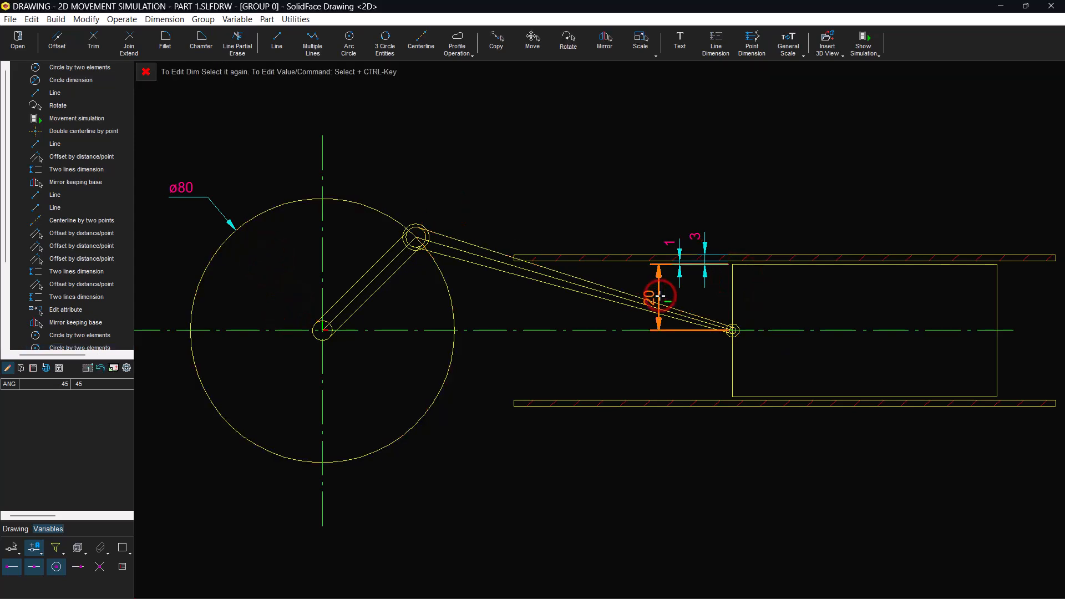
{"action": "left_click", "coordinate": [659, 298]}
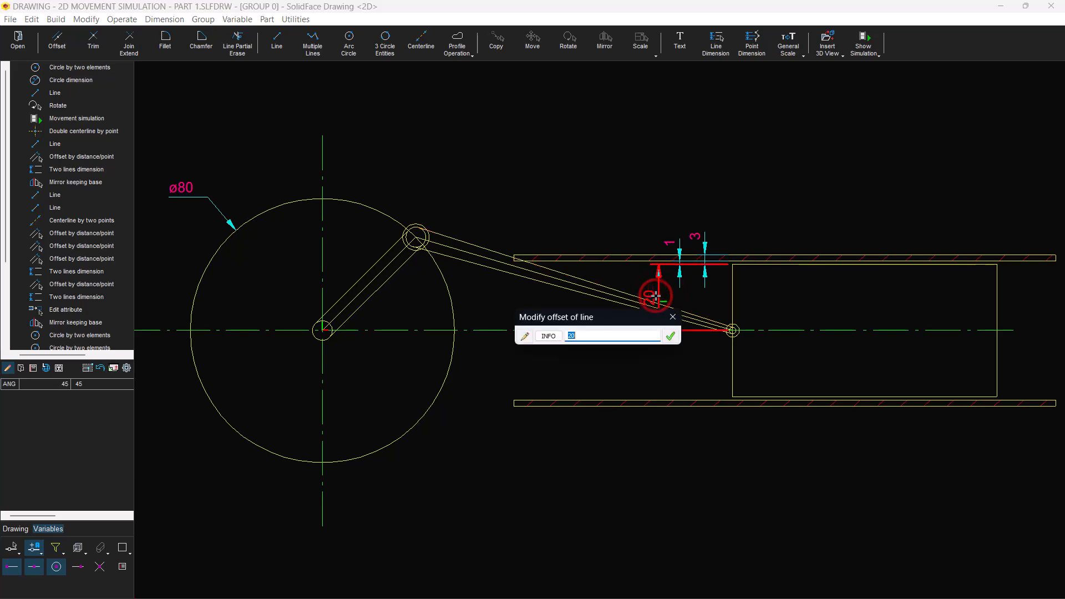
{"action": "key", "text": "Return"}
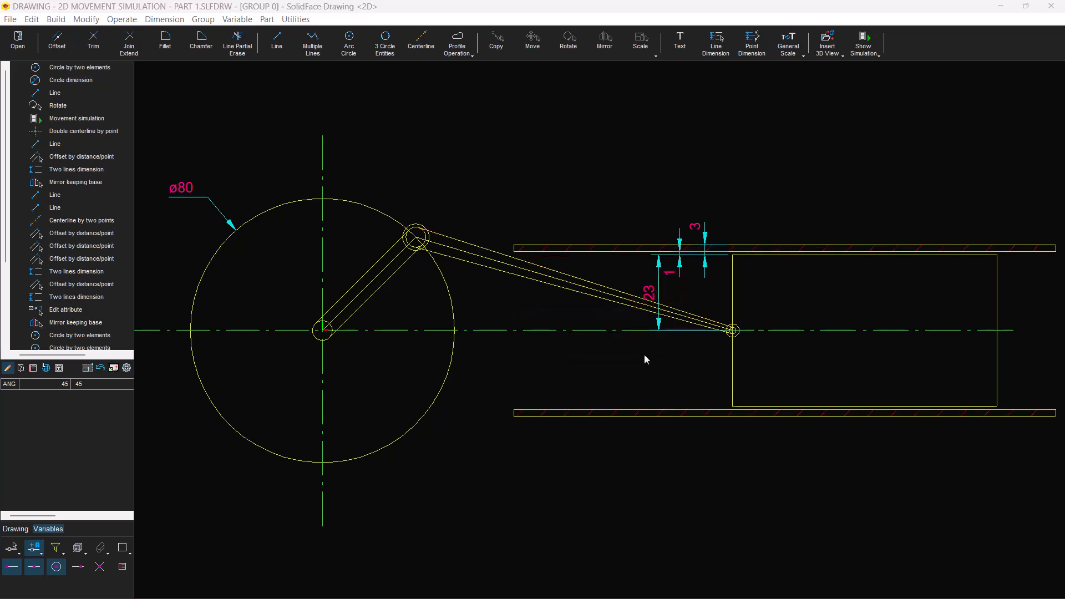
Trim the outer circle of the crank joint where it crosses the connecting rod's upper and lower edges.
{"action": "mouse_move", "coordinate": [767, 580]}
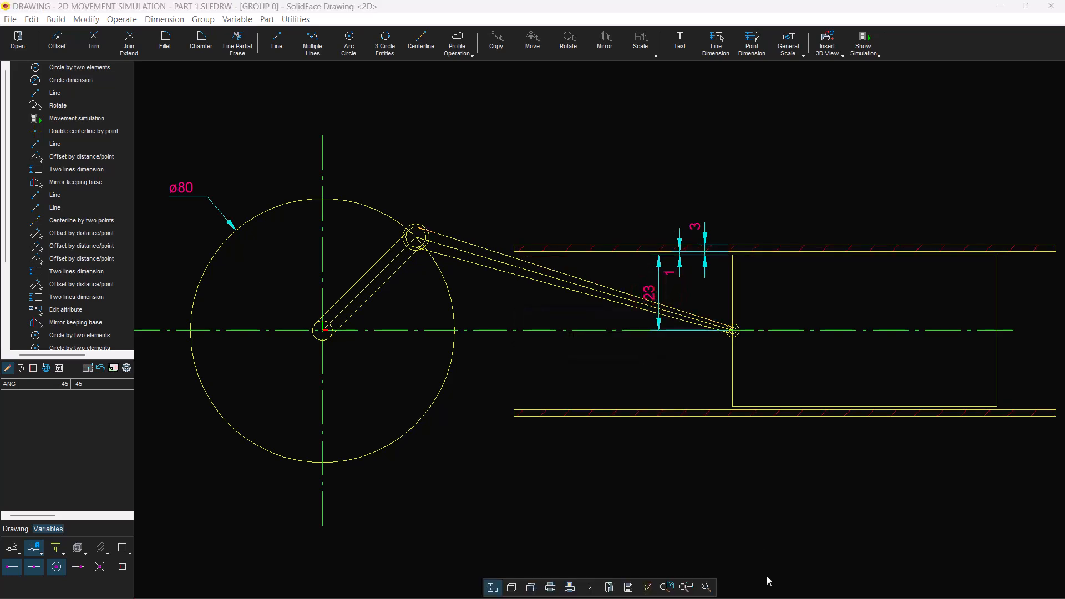
{"action": "left_click", "coordinate": [683, 583]}
{"action": "left_click", "coordinate": [376, 274]}
{"action": "left_click", "coordinate": [468, 182]}
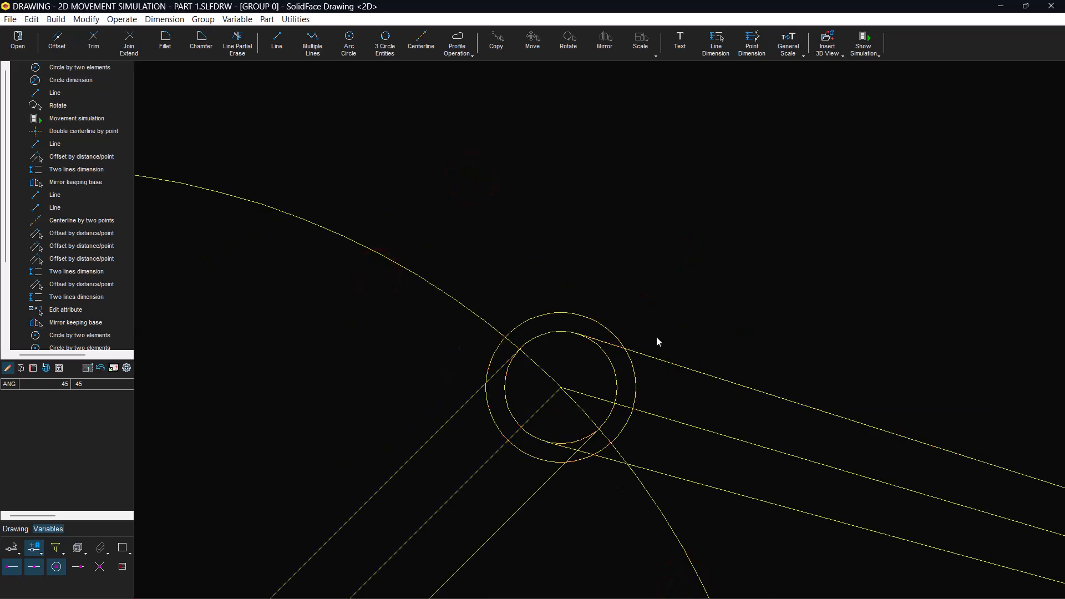
{"action": "left_click", "coordinate": [536, 312]}
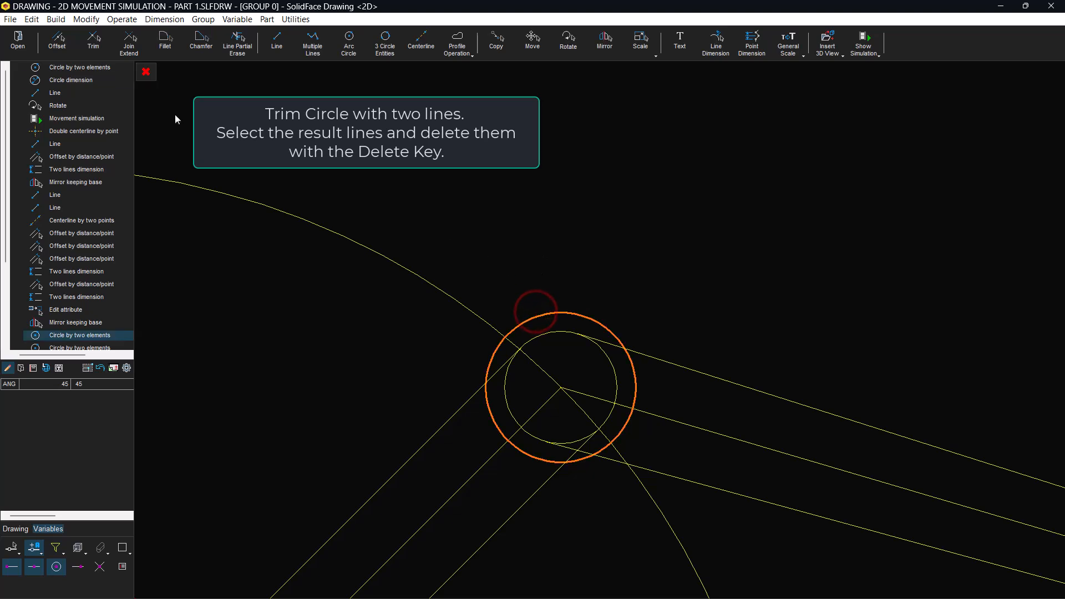
{"action": "left_click", "coordinate": [99, 42]}
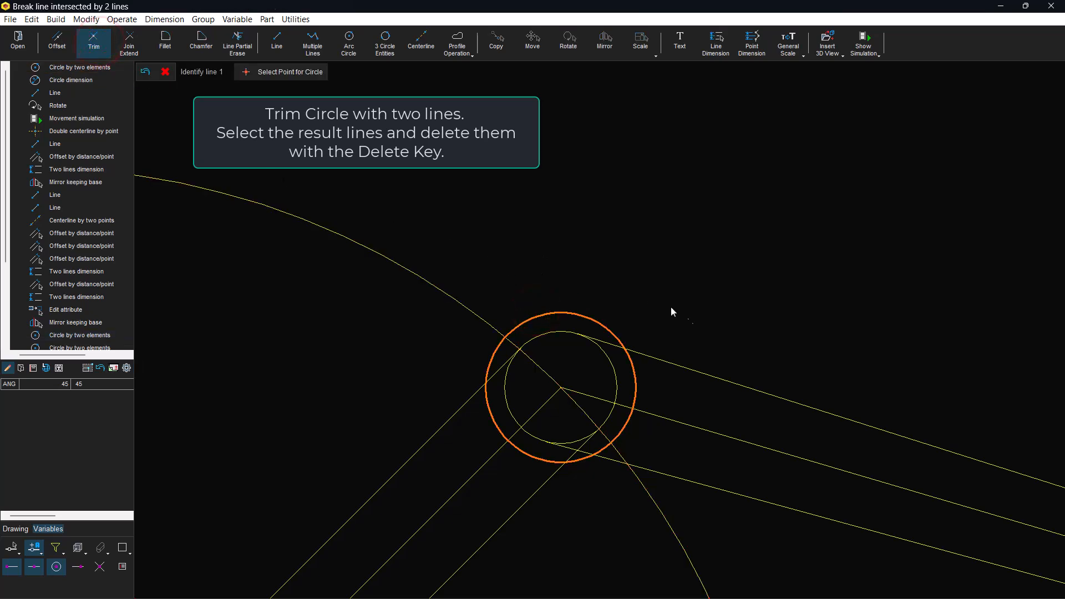
{"action": "left_click", "coordinate": [717, 373]}
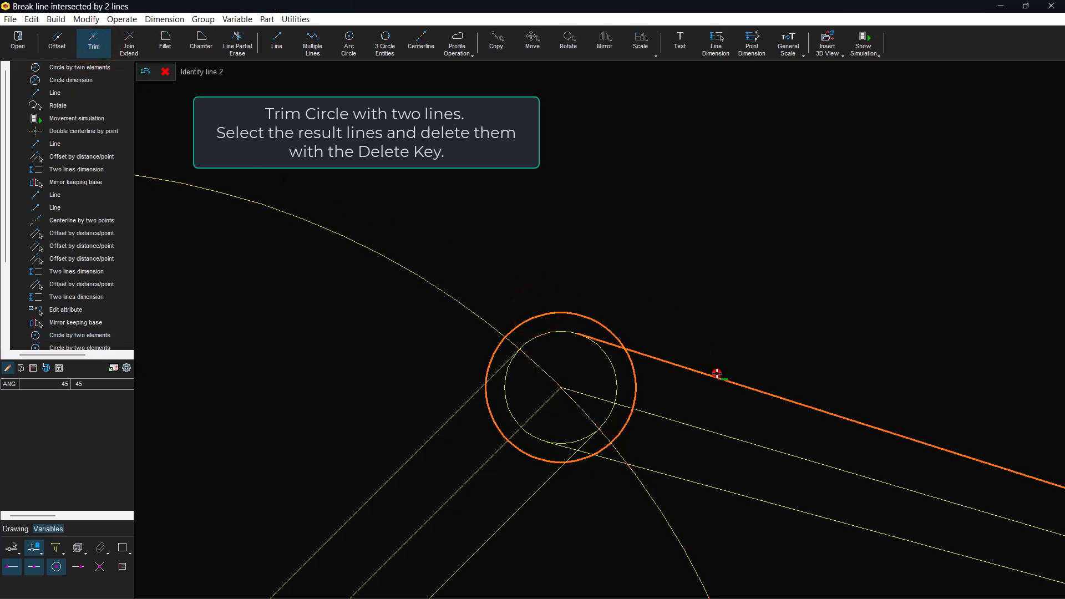
{"action": "left_click", "coordinate": [695, 481]}
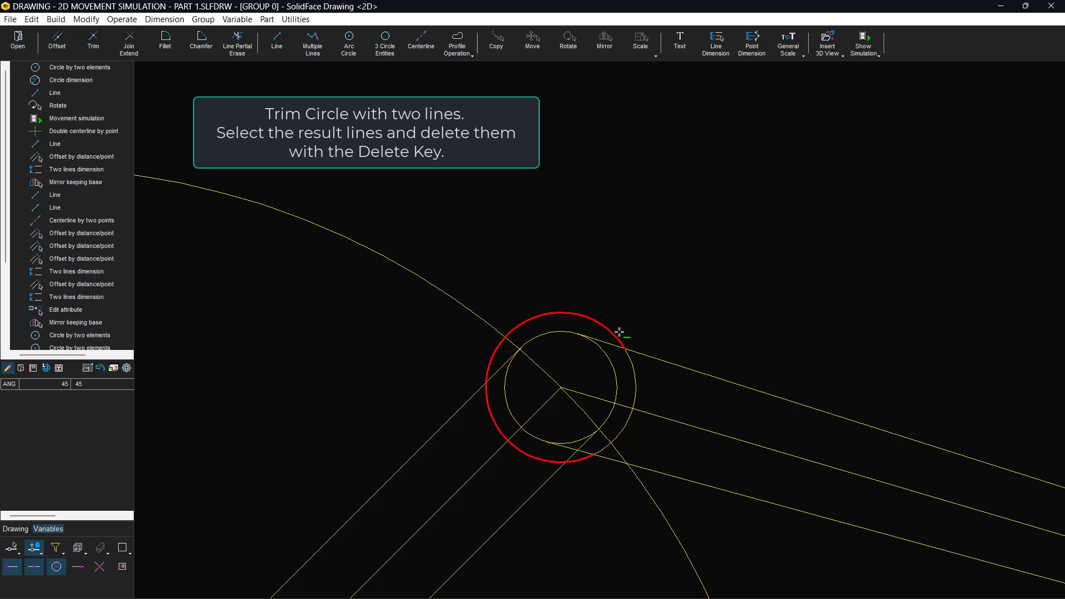
Delete the crank joint's arc between the rod edges and the leftover edge segments inside the outer circle.
{"action": "left_click", "coordinate": [633, 373]}
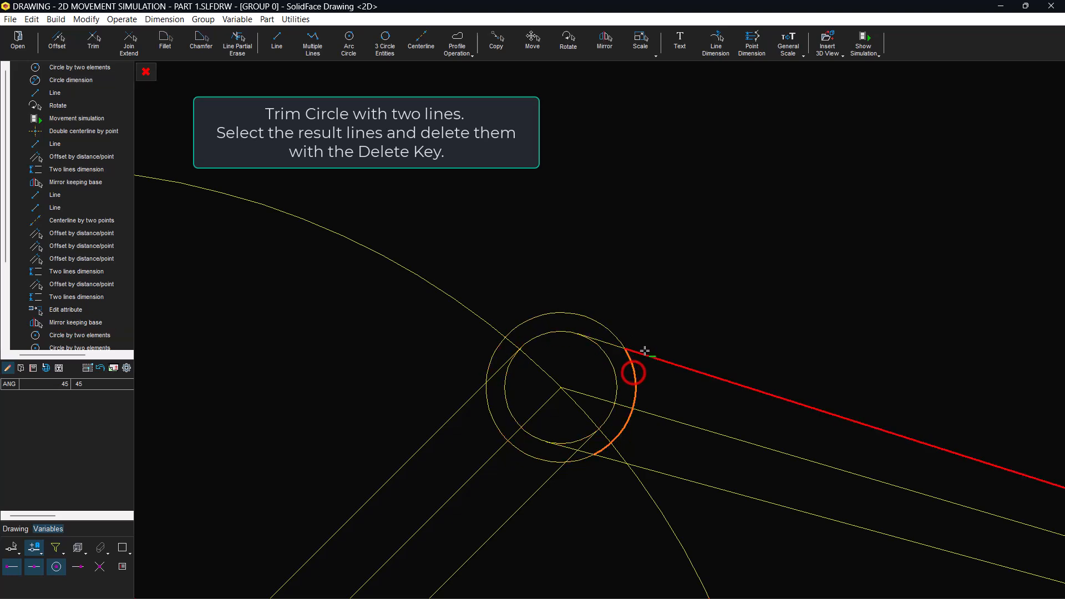
{"action": "left_click", "coordinate": [586, 453]}
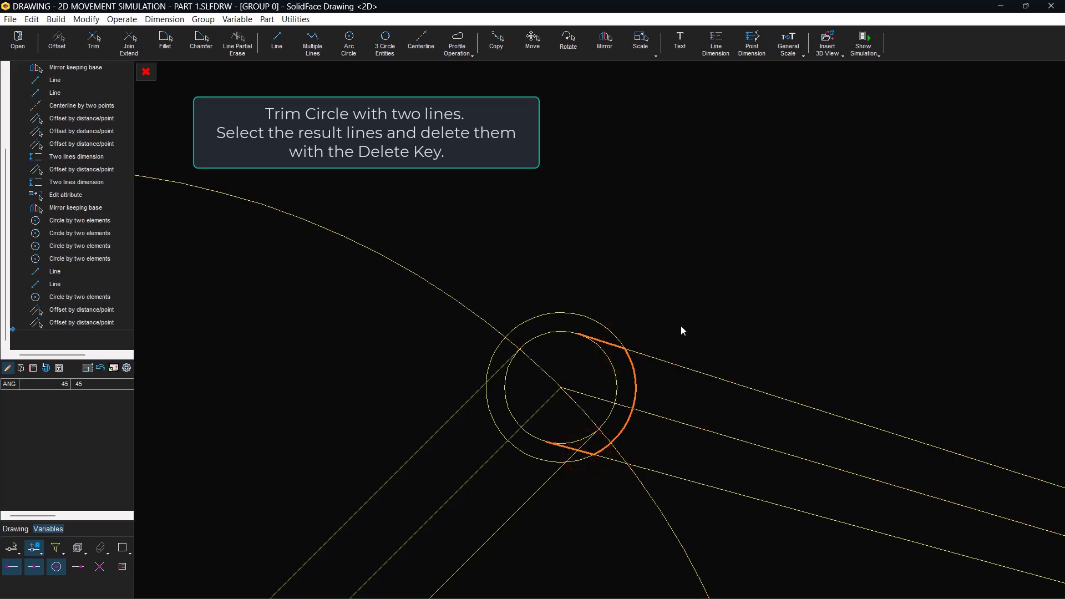
{"action": "key", "text": "Delete"}
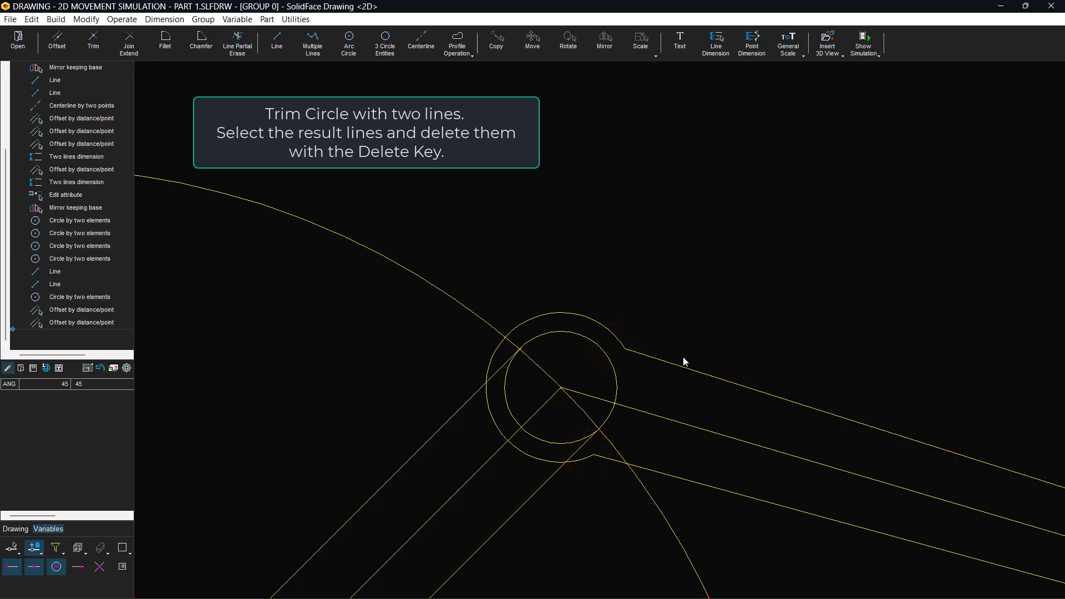
Trim the outer circle of the slider joint where it crosses the connecting rod's upper and lower edges.
{"action": "mouse_move", "coordinate": [732, 575]}
{"action": "left_click", "coordinate": [709, 588]}
{"action": "left_click", "coordinate": [687, 586]}
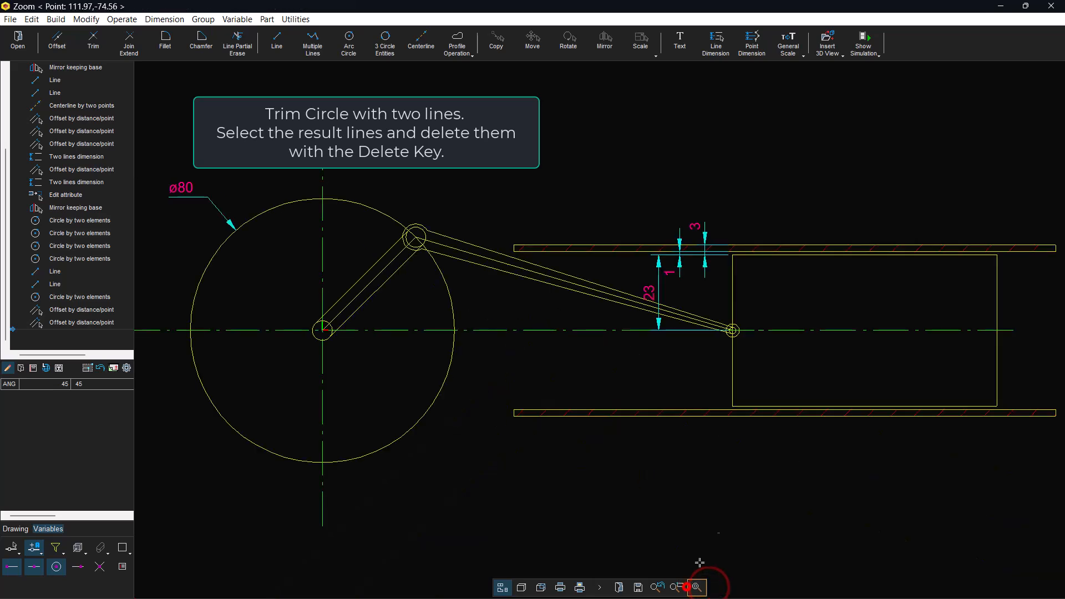
{"action": "left_click", "coordinate": [721, 349]}
{"action": "left_click", "coordinate": [744, 314]}
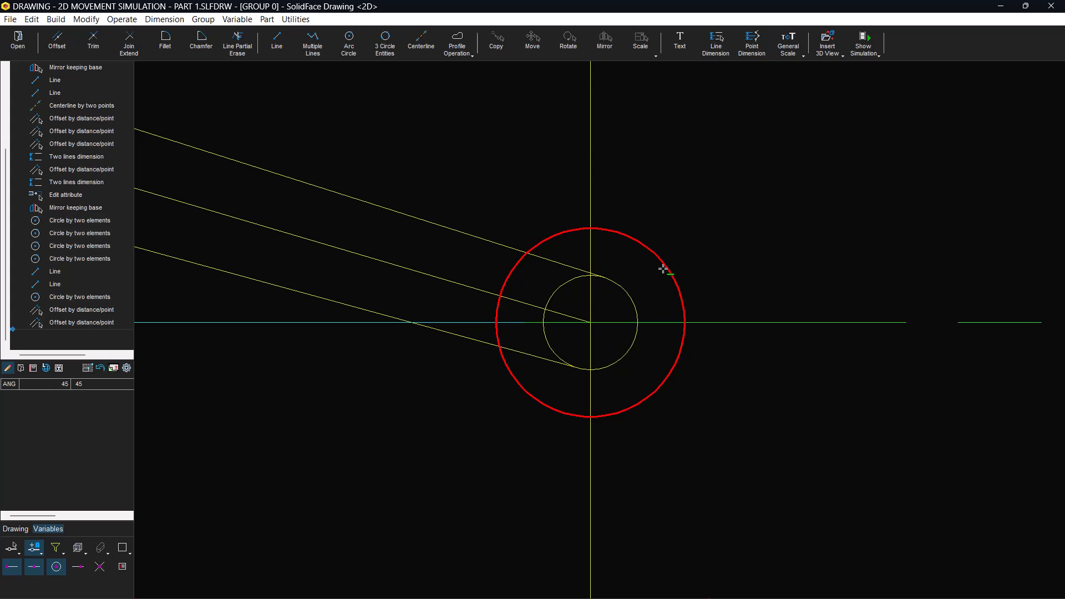
{"action": "left_click", "coordinate": [651, 254]}
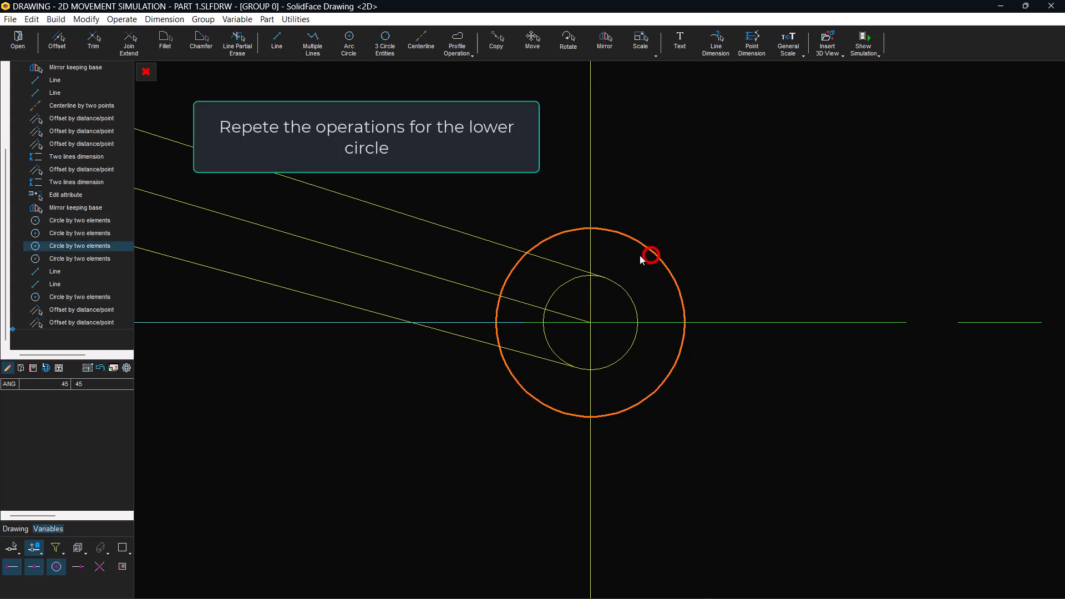
{"action": "left_click", "coordinate": [92, 43]}
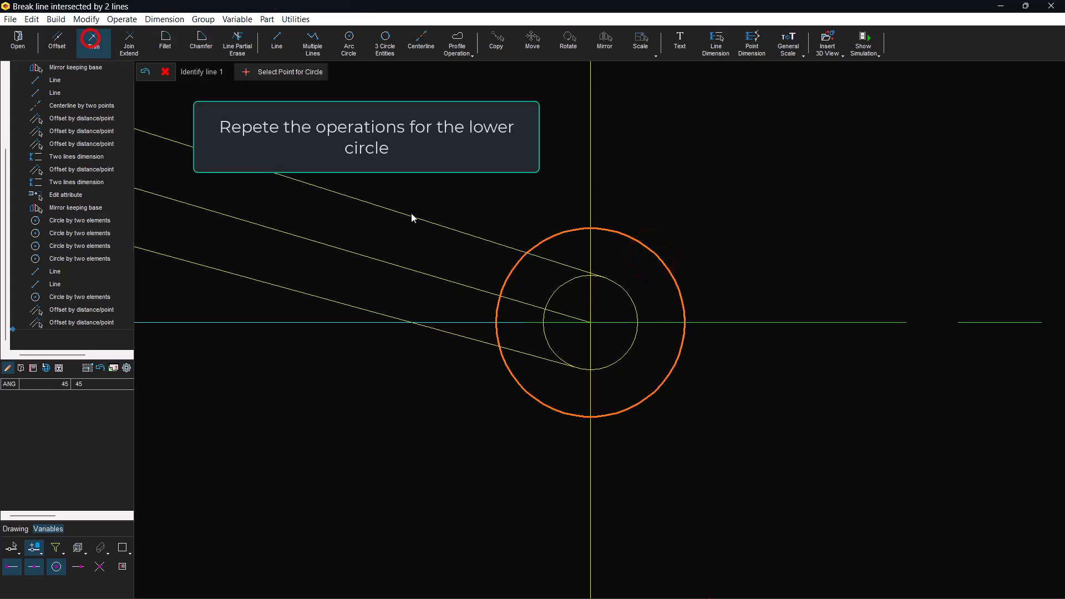
{"action": "left_click", "coordinate": [463, 231]}
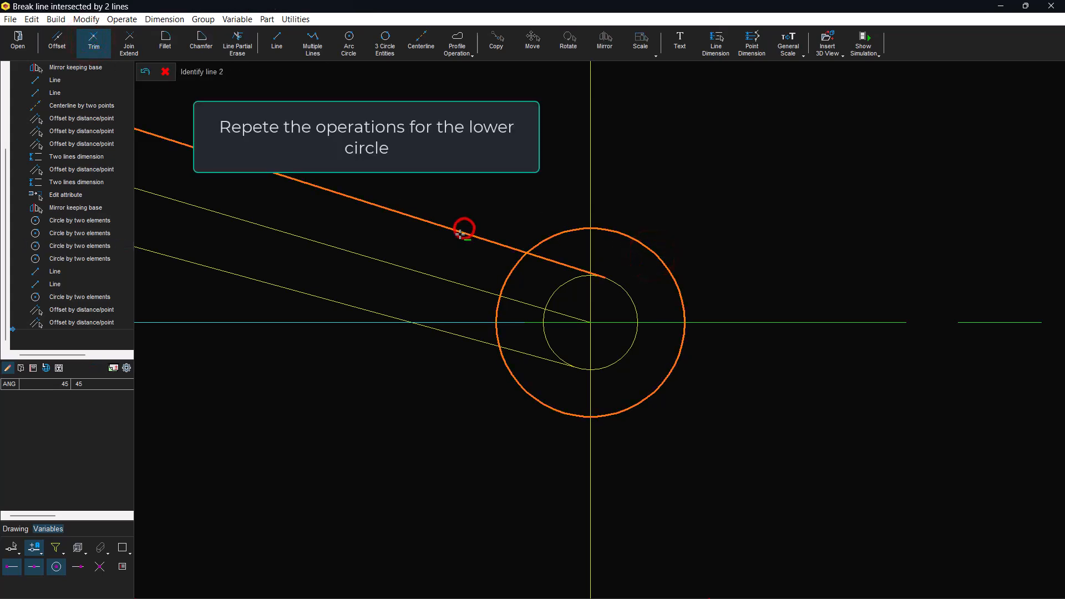
{"action": "left_click", "coordinate": [461, 334]}
Delete the slider joint's arc between the rod edges and the leftover edge segments inside its outer circle.
{"action": "left_click", "coordinate": [514, 269]}
{"action": "left_click", "coordinate": [543, 260]}
{"action": "left_click", "coordinate": [537, 357]}
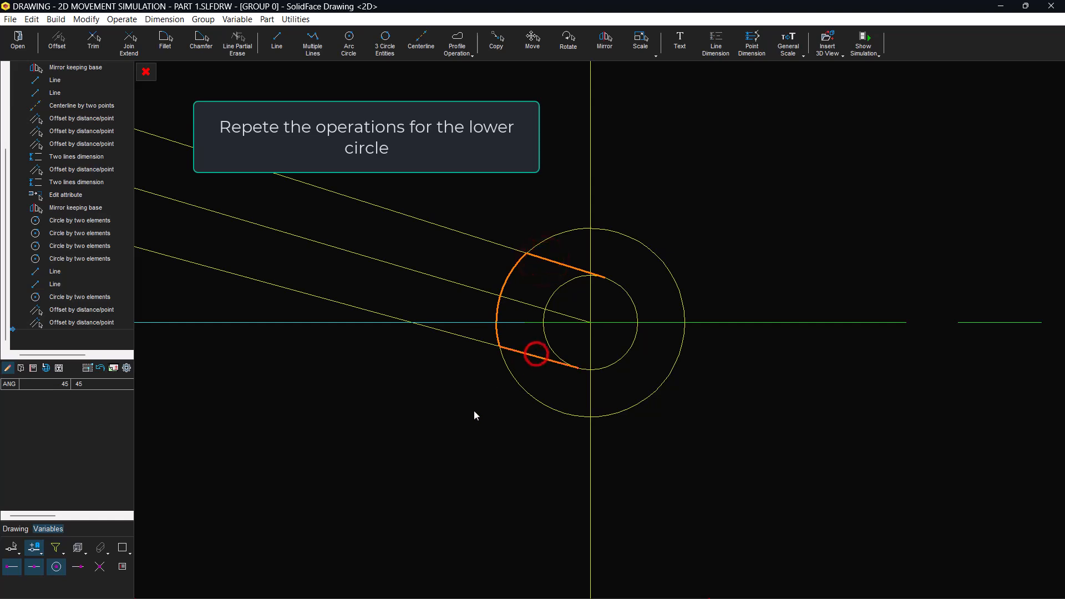
{"action": "key", "text": "Delete"}
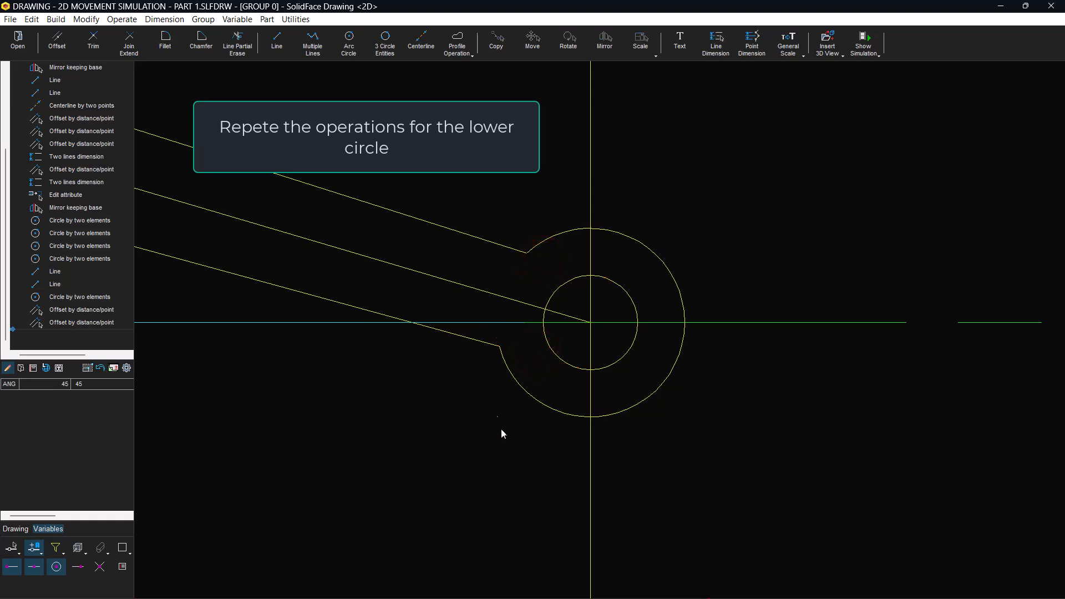
Apply an orange color fill to the connecting rod's closed outer profile with a profile attribute operation.
{"action": "left_click", "coordinate": [708, 589]}
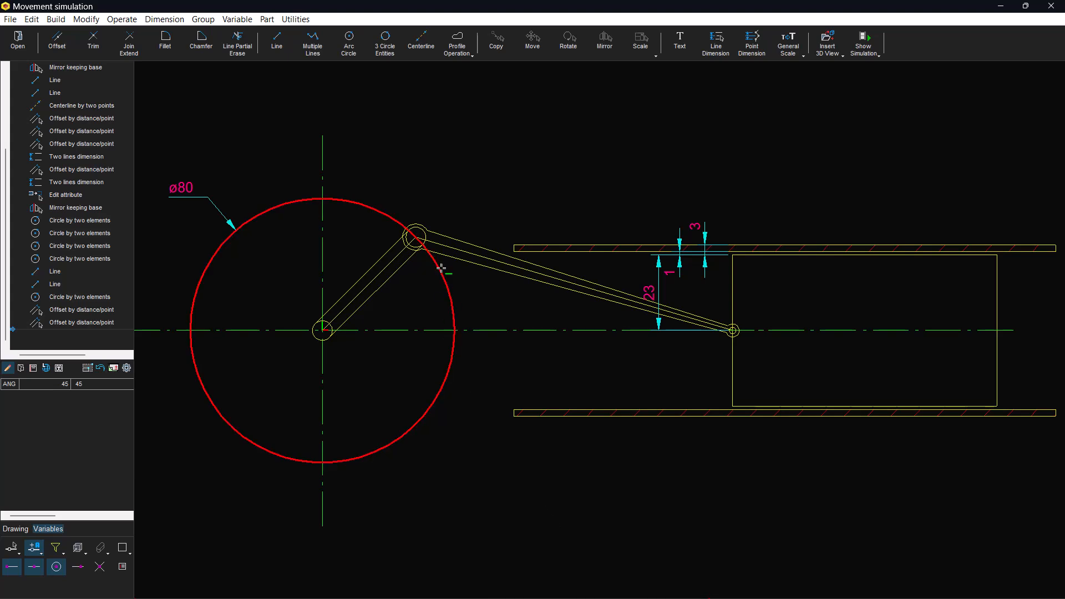
{"action": "left_click", "coordinate": [463, 56]}
{"action": "left_click", "coordinate": [634, 357]}
{"action": "left_click", "coordinate": [637, 410]}
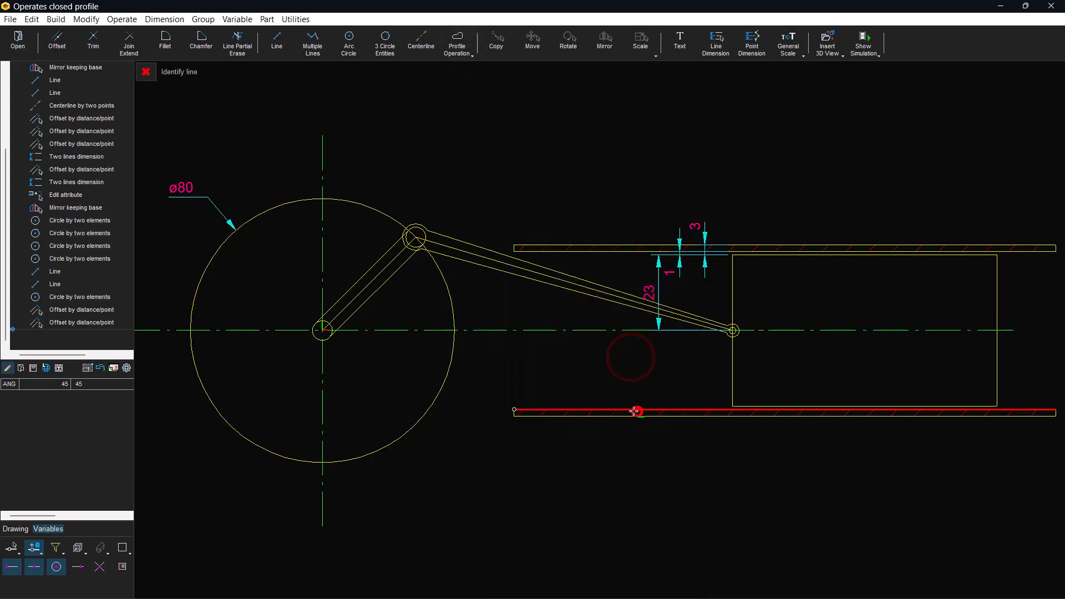
{"action": "left_click", "coordinate": [447, 237]}
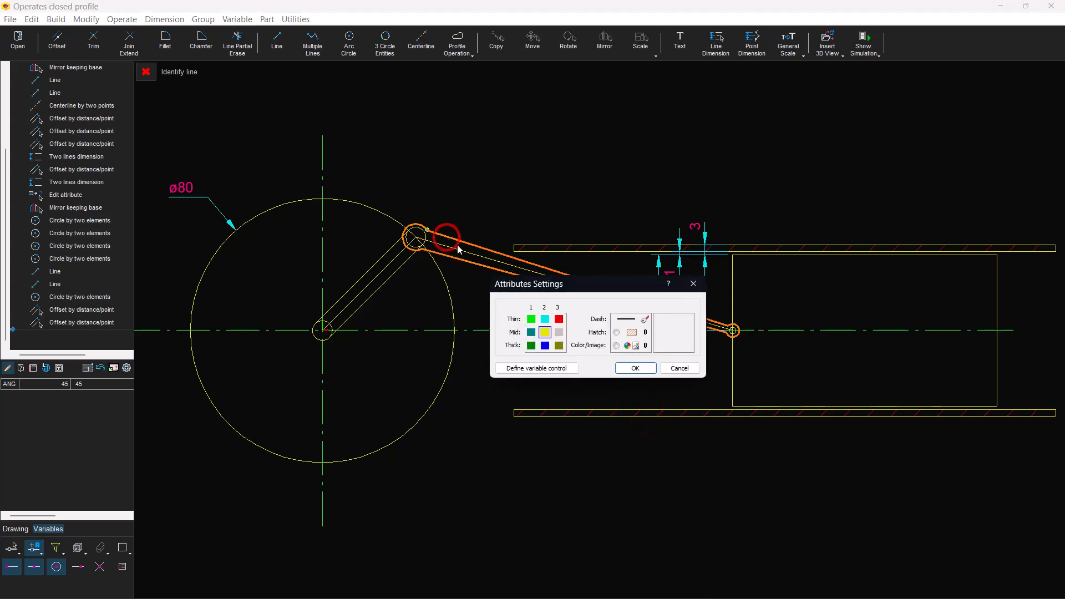
{"action": "left_click", "coordinate": [617, 347]}
{"action": "left_click", "coordinate": [627, 345]}
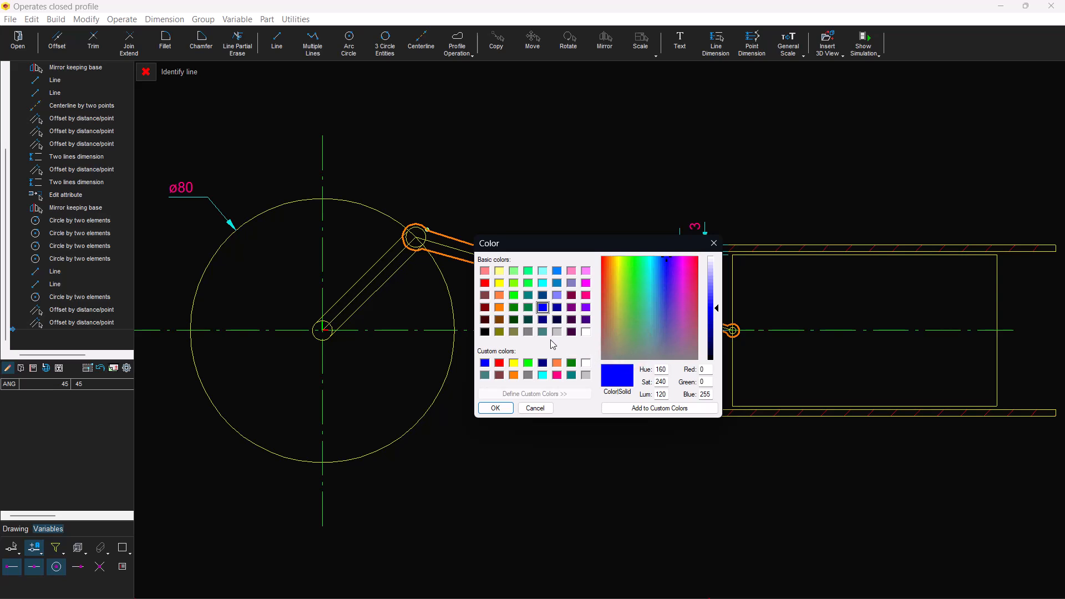
{"action": "left_click", "coordinate": [501, 308]}
{"action": "left_click", "coordinate": [497, 409]}
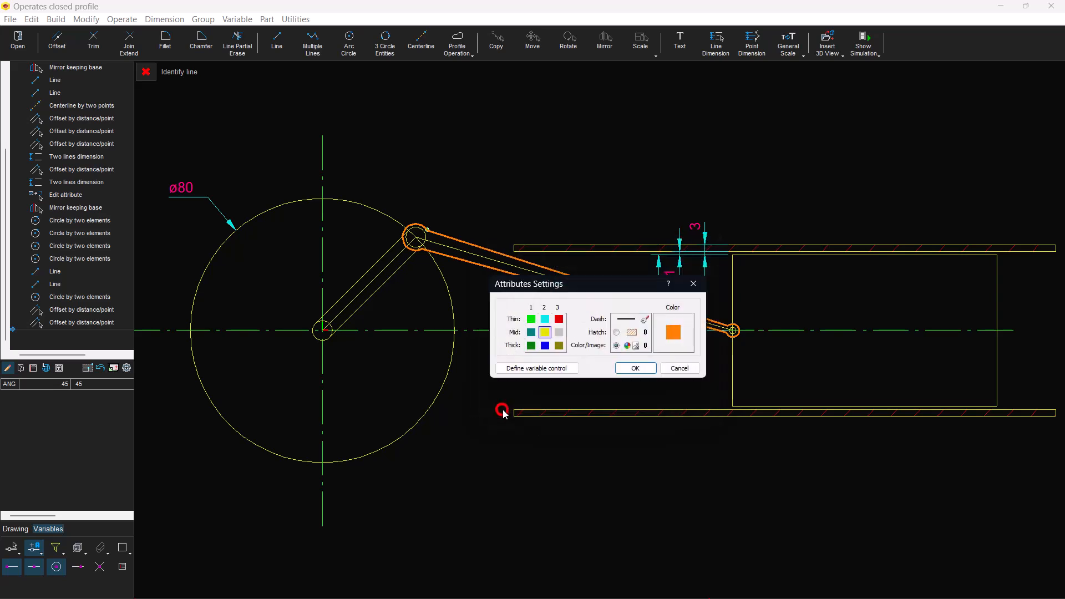
{"action": "left_click", "coordinate": [636, 367]}
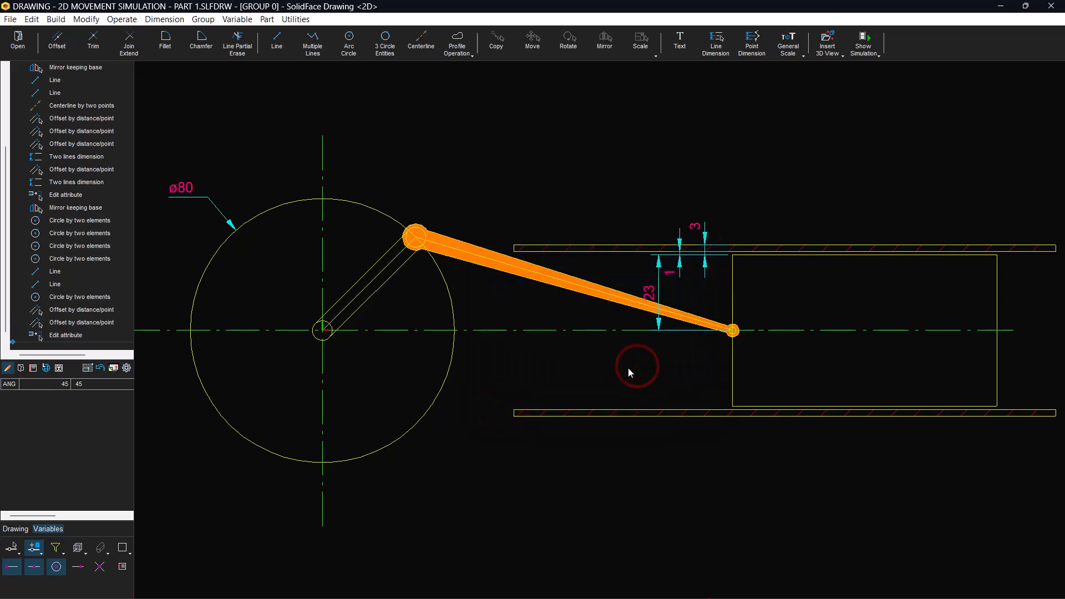
Edit the attributes of the connecting rod's two inner joint circles to use the same orange fill, color type 0.
{"action": "left_click", "coordinate": [426, 228]}
{"action": "scroll", "coordinate": [732, 331], "scroll_direction": "up", "scroll_amount": 2}
{"action": "scroll", "coordinate": [733, 330], "scroll_direction": "up", "scroll_amount": 1}
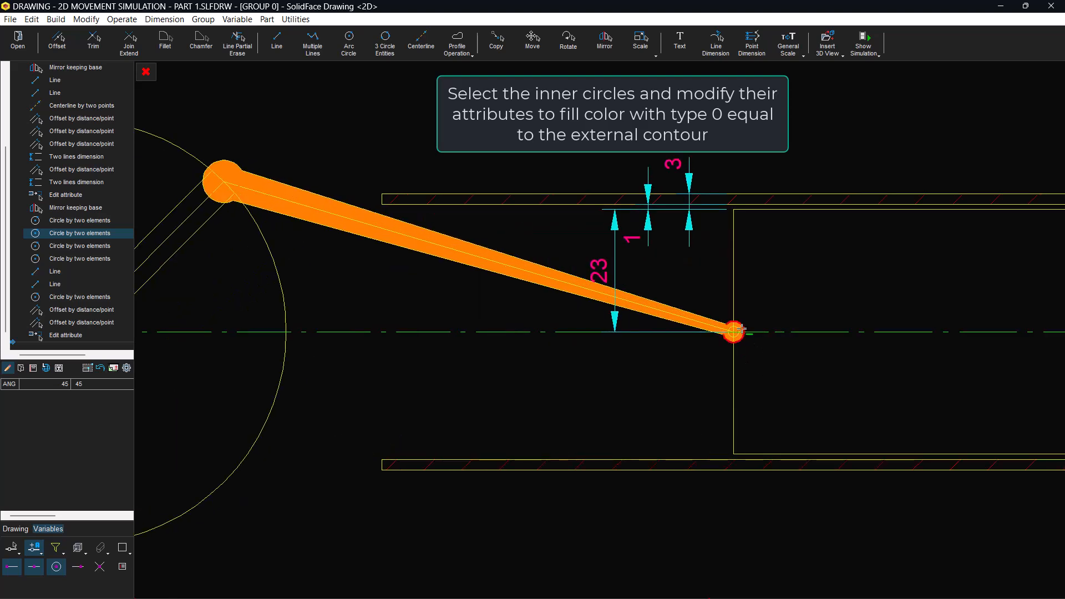
{"action": "left_click", "coordinate": [733, 331]}
{"action": "right_click", "coordinate": [390, 121]}
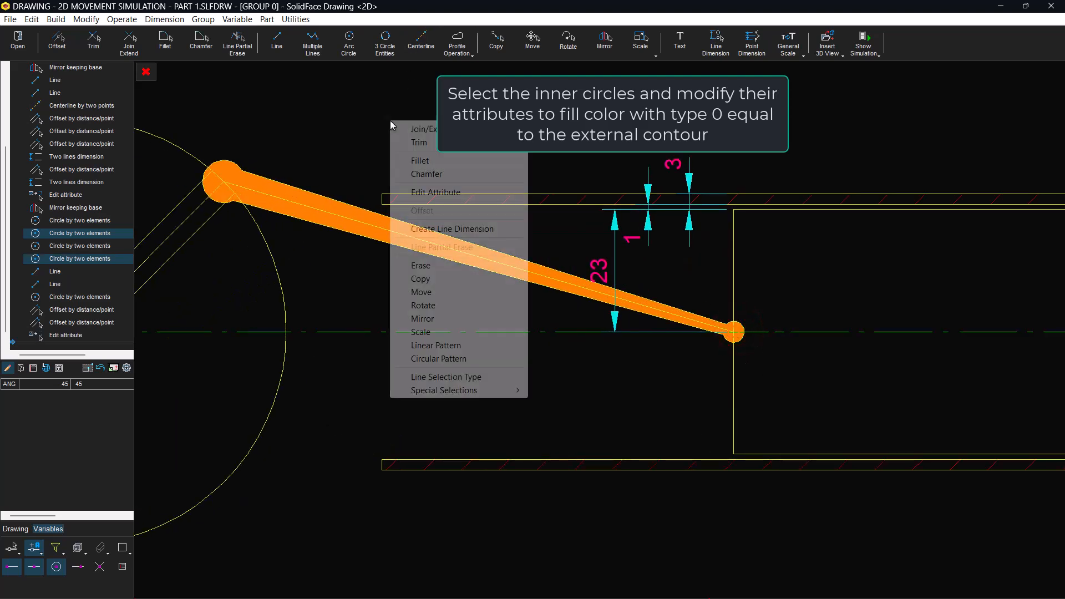
{"action": "left_click", "coordinate": [435, 192]}
{"action": "left_click", "coordinate": [617, 346]}
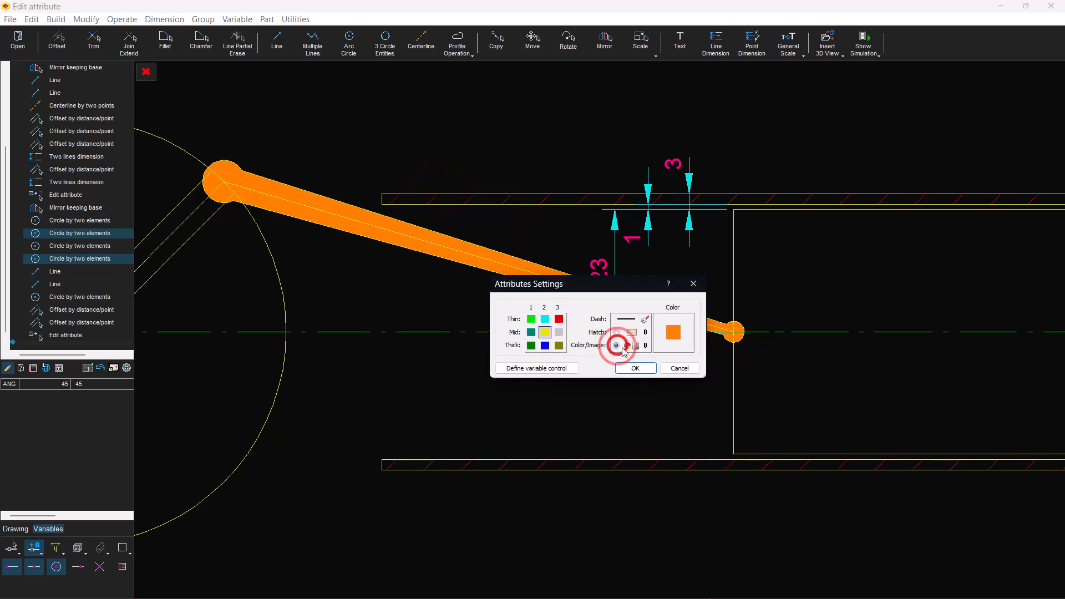
{"action": "left_click", "coordinate": [630, 368]}
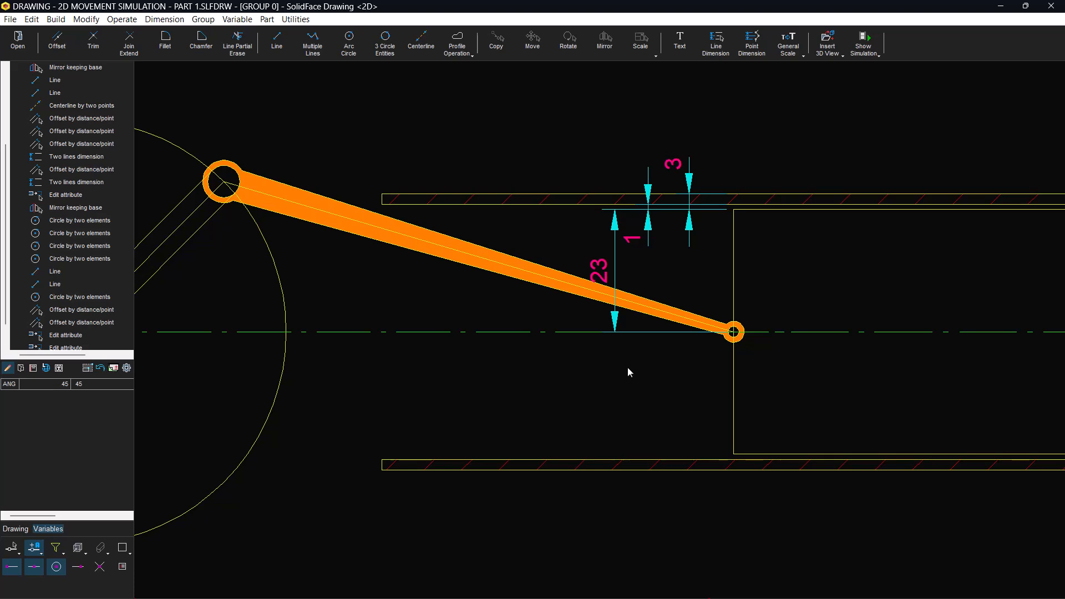
Apply a light grey color fill, type 0, to the slider's closed rectangular profile with a profile attribute operation.
{"action": "mouse_move", "coordinate": [744, 563]}
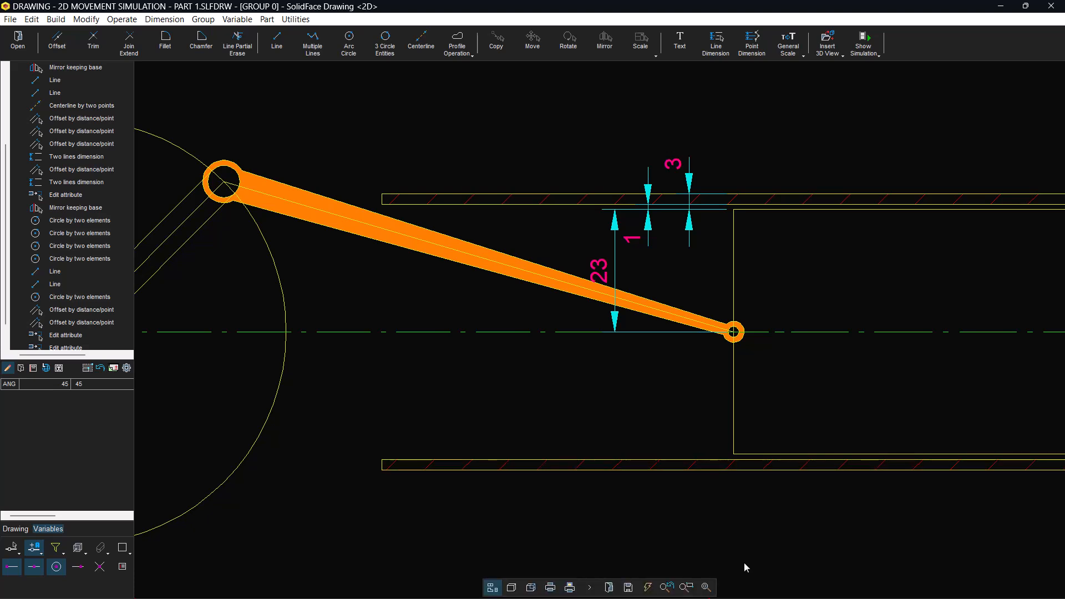
{"action": "left_click", "coordinate": [706, 588]}
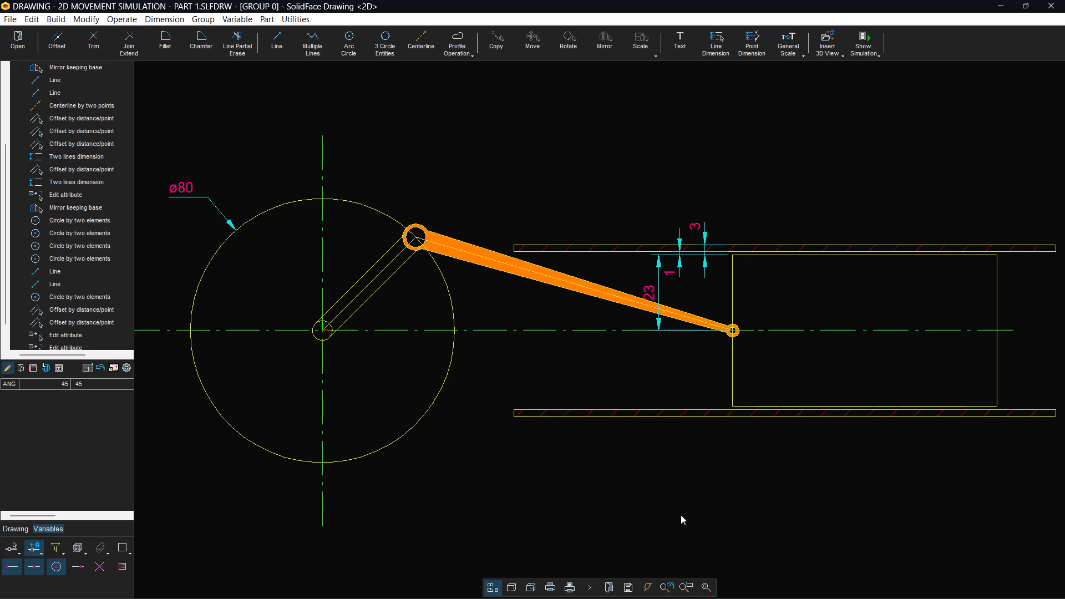
{"action": "left_click", "coordinate": [454, 44]}
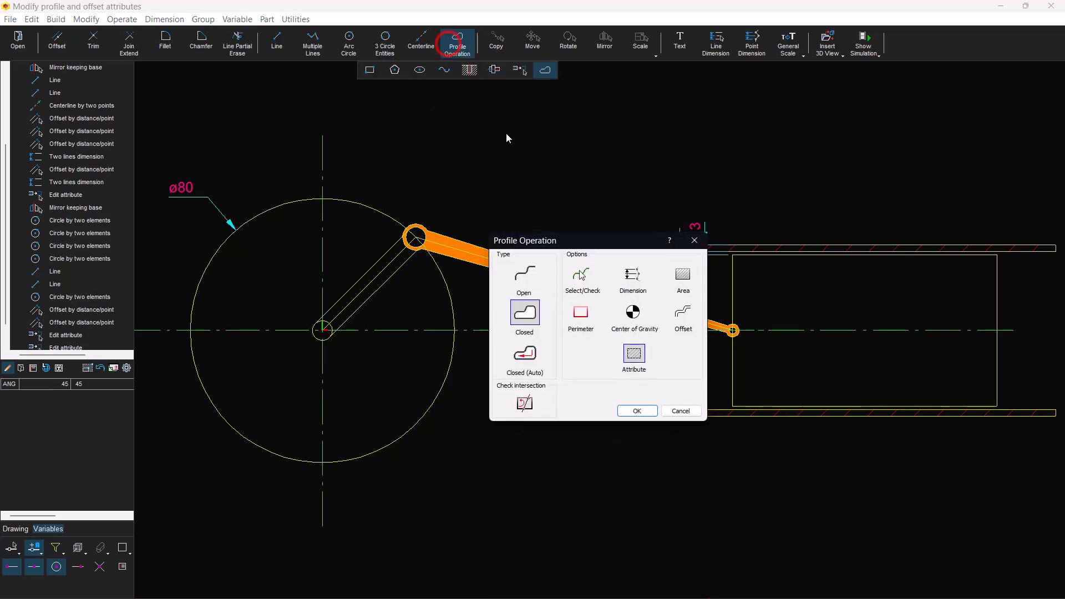
{"action": "left_click", "coordinate": [639, 410]}
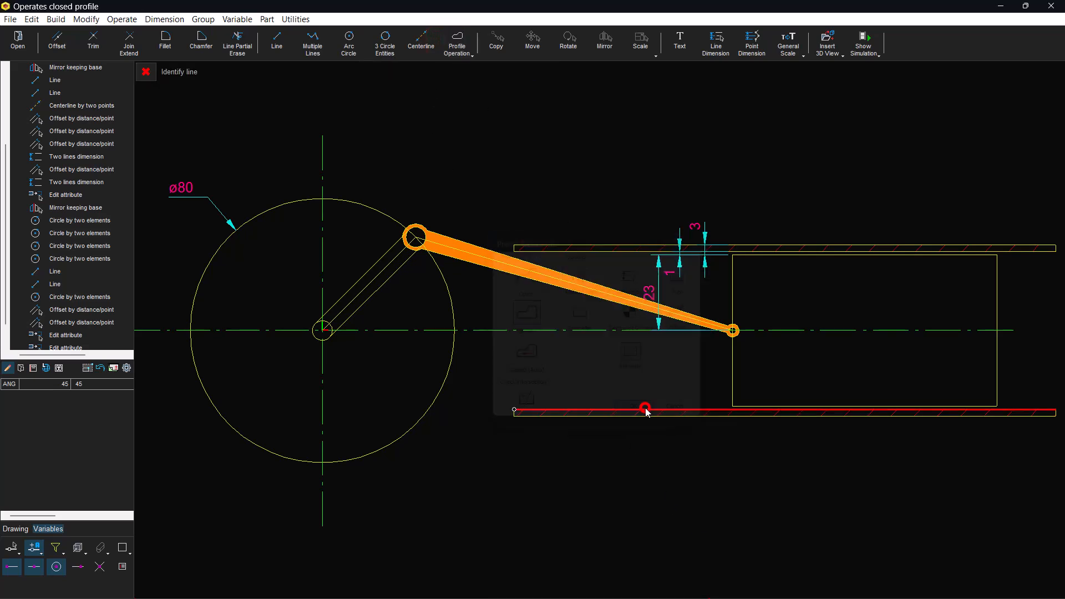
{"action": "left_click", "coordinate": [734, 381]}
{"action": "left_click", "coordinate": [617, 345]}
{"action": "left_click", "coordinate": [627, 346]}
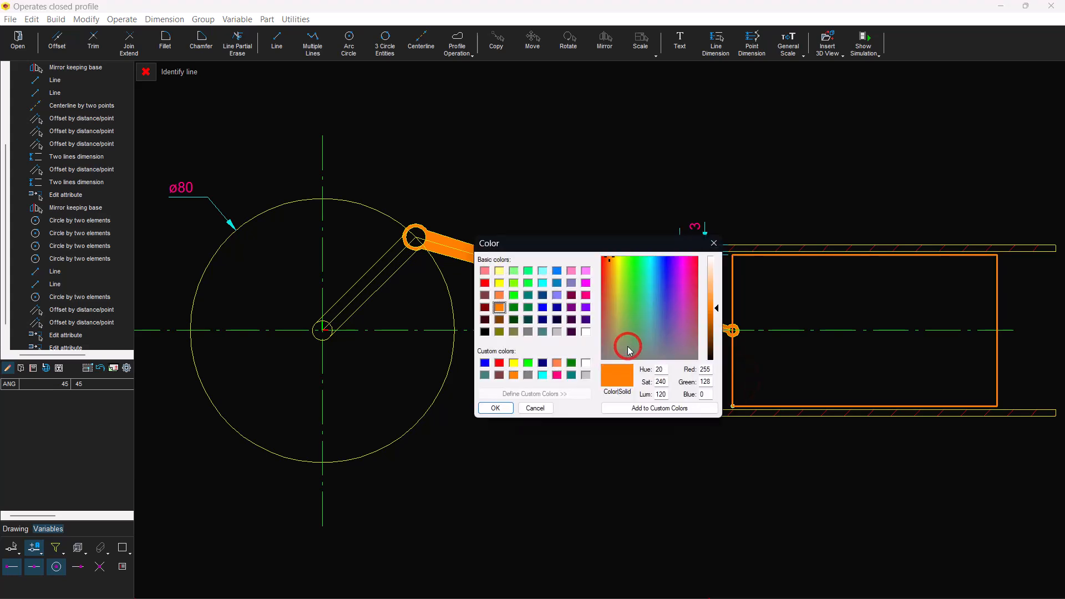
{"action": "left_click", "coordinate": [585, 375]}
{"action": "left_click", "coordinate": [506, 408]}
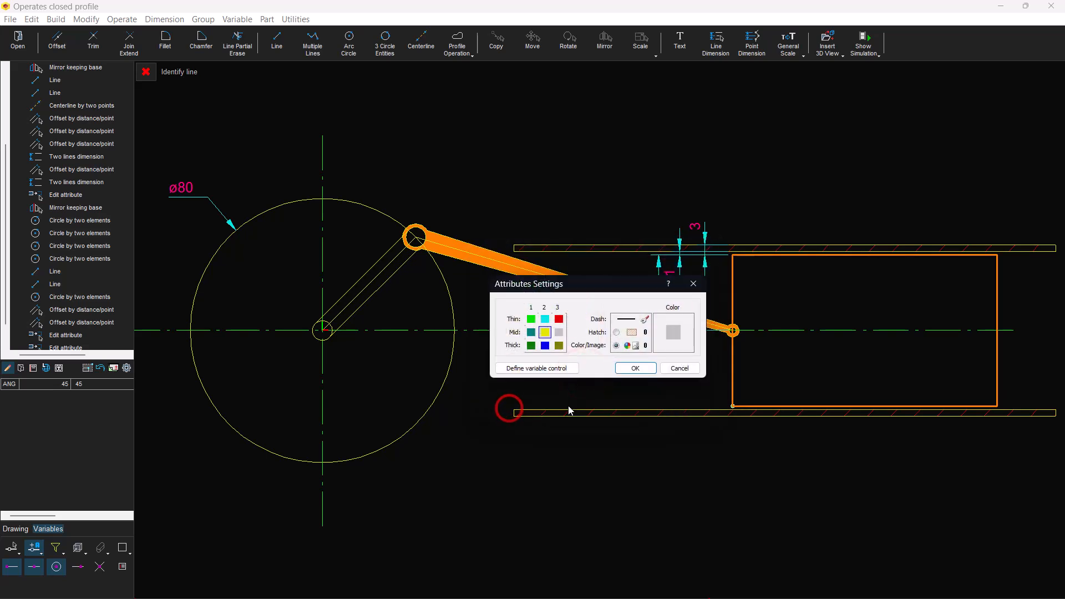
{"action": "left_click", "coordinate": [633, 367]}
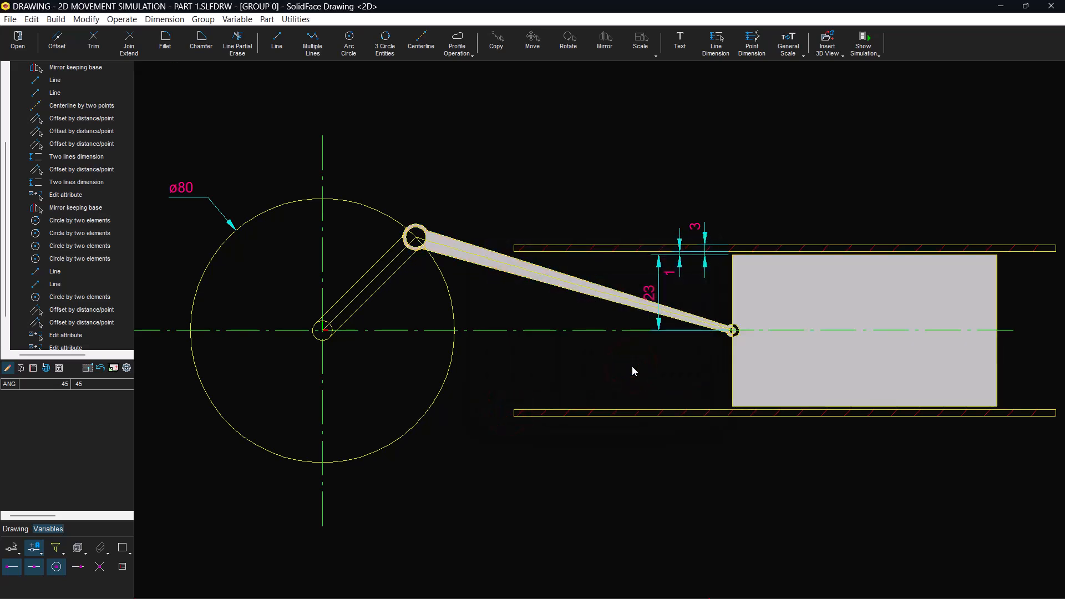
Apply a cyan color fill to the slider's closed rectangular profile and run the movement simulation.
{"action": "left_click", "coordinate": [735, 386]}
{"action": "left_click", "coordinate": [647, 347]}
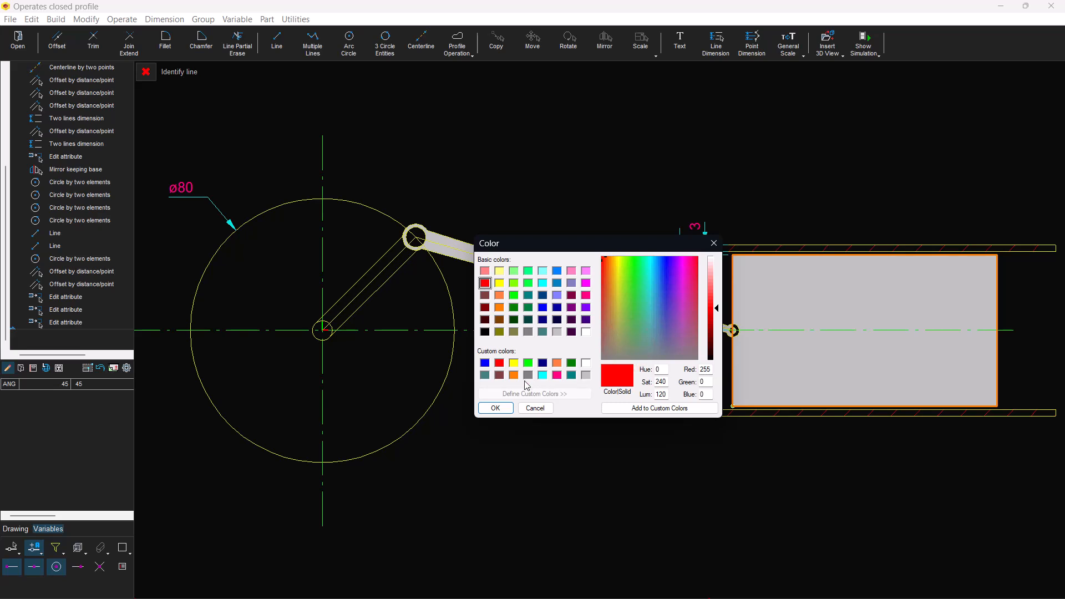
{"action": "left_click", "coordinate": [543, 376]}
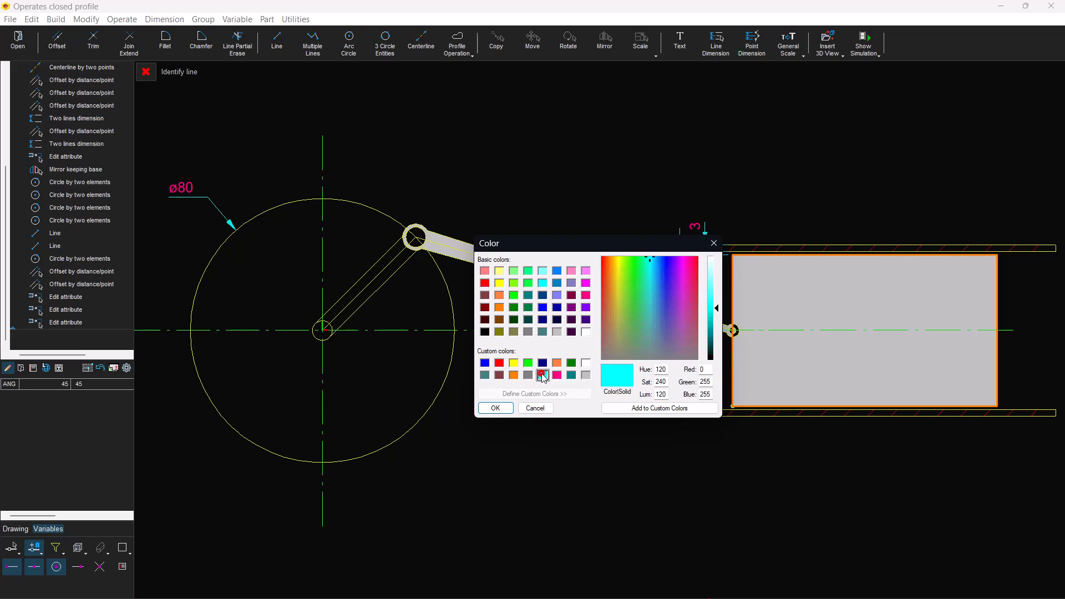
{"action": "left_click", "coordinate": [496, 407]}
{"action": "left_click", "coordinate": [652, 363]}
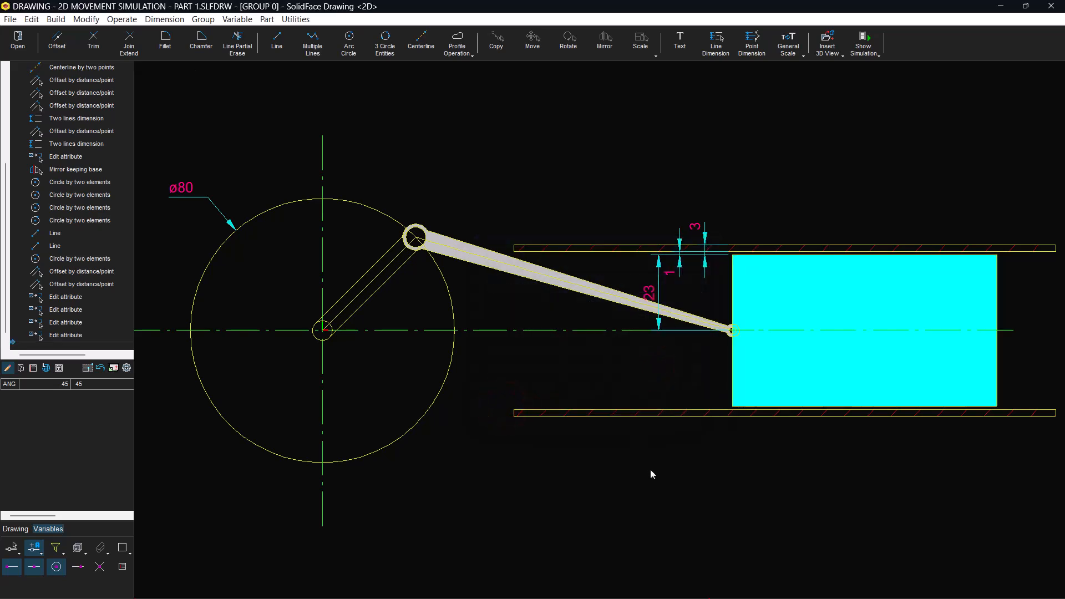
{"action": "left_click", "coordinate": [863, 41]}
{"action": "left_click", "coordinate": [660, 415]}
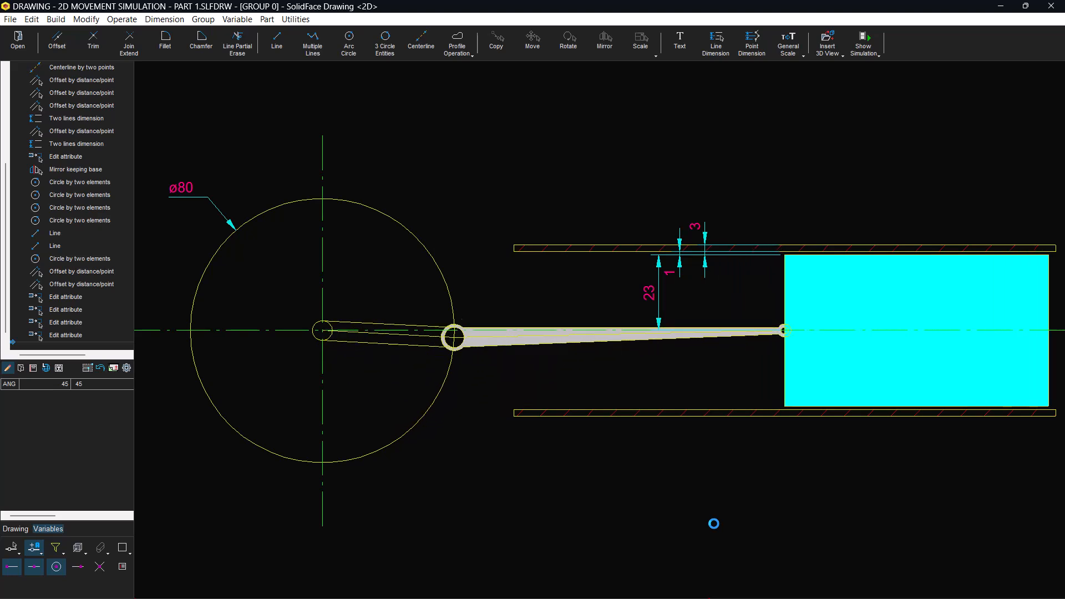
Edit the slider's fill attribute to use a dark teal color and rerun the movement simulation.
{"action": "double_click", "coordinate": [89, 335]}
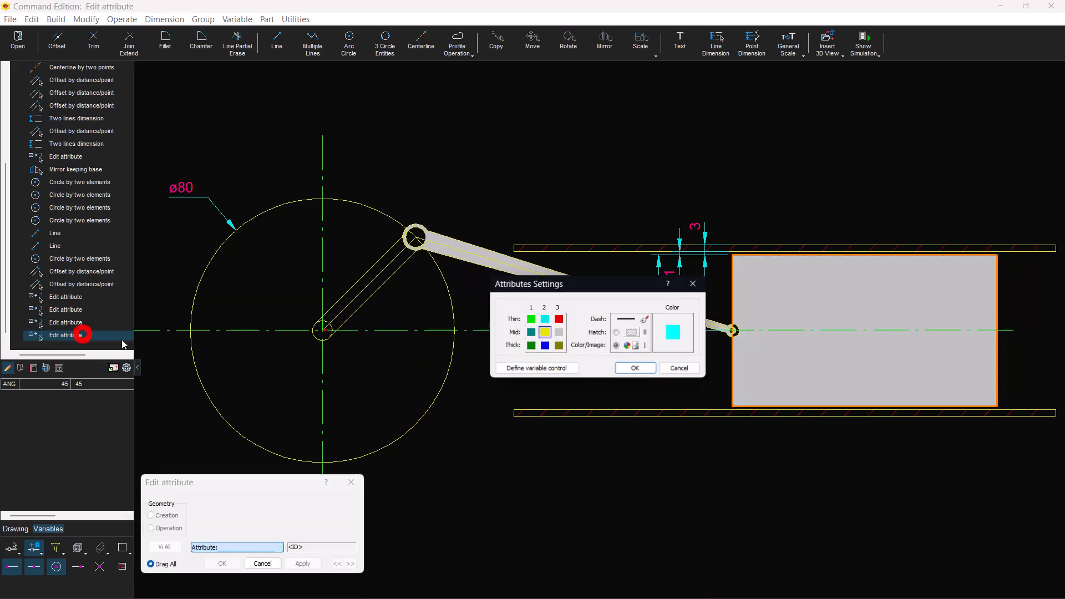
{"action": "left_click", "coordinate": [628, 348]}
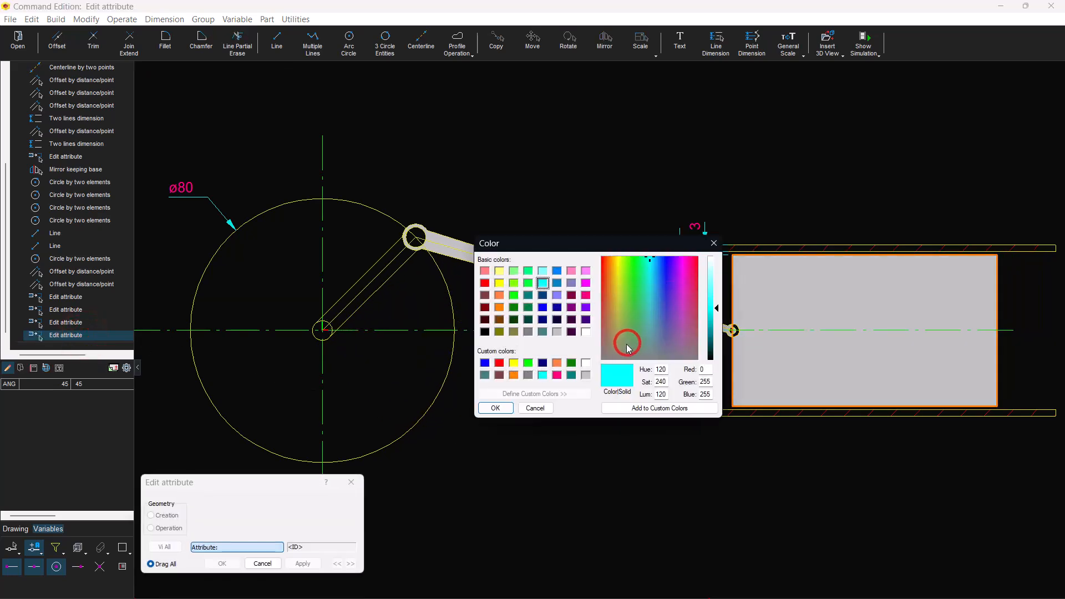
{"action": "left_click", "coordinate": [571, 375]}
{"action": "left_click", "coordinate": [495, 408]}
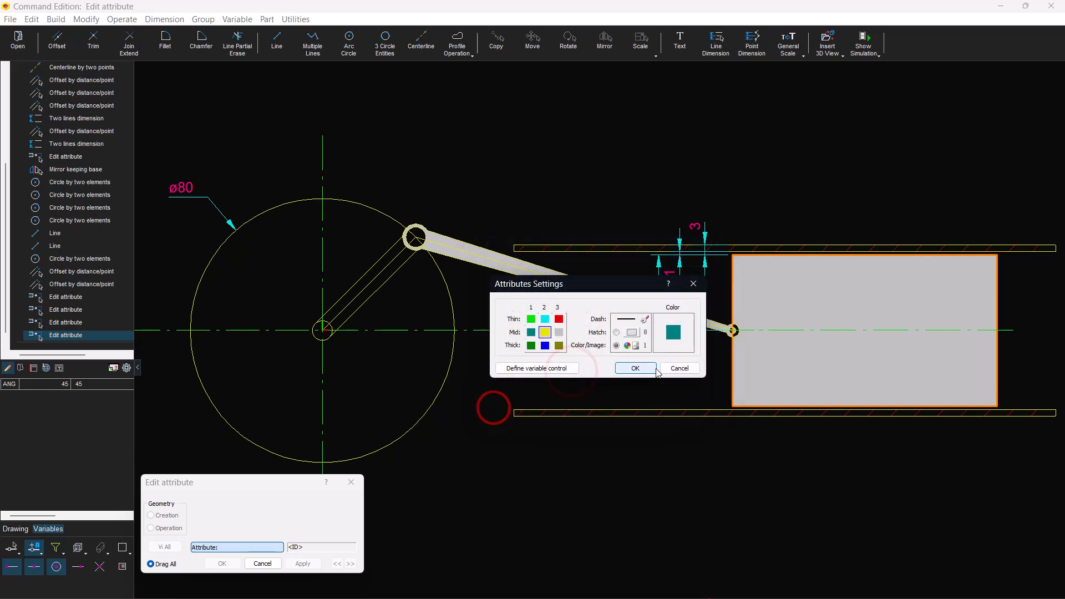
{"action": "left_click", "coordinate": [636, 369]}
{"action": "left_click", "coordinate": [859, 43]}
{"action": "left_click", "coordinate": [657, 419]}
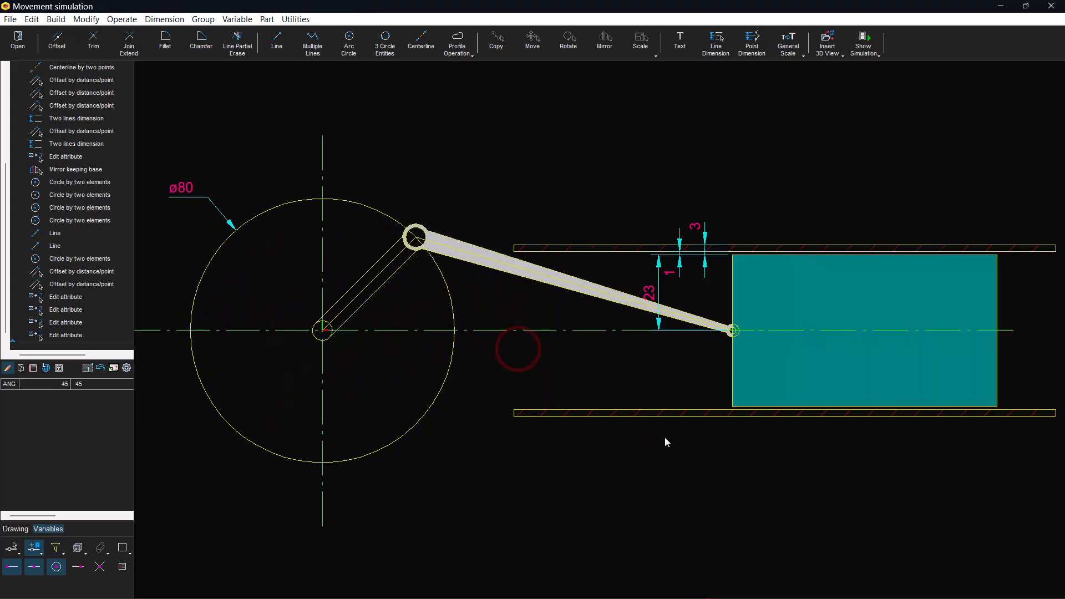
Edit the attributes of the crank's and connecting rod's axis lines to use a dash-dot centerline style.
{"action": "left_click", "coordinate": [498, 260]}
{"action": "left_click", "coordinate": [391, 261]}
{"action": "right_click", "coordinate": [395, 310]}
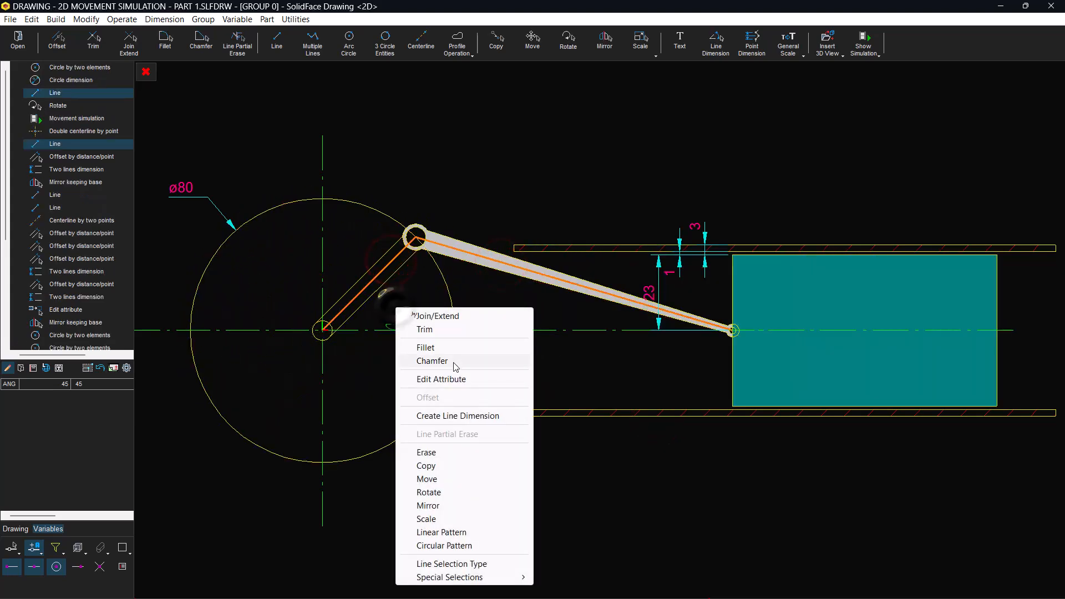
{"action": "left_click", "coordinate": [450, 373]}
{"action": "left_click", "coordinate": [624, 319]}
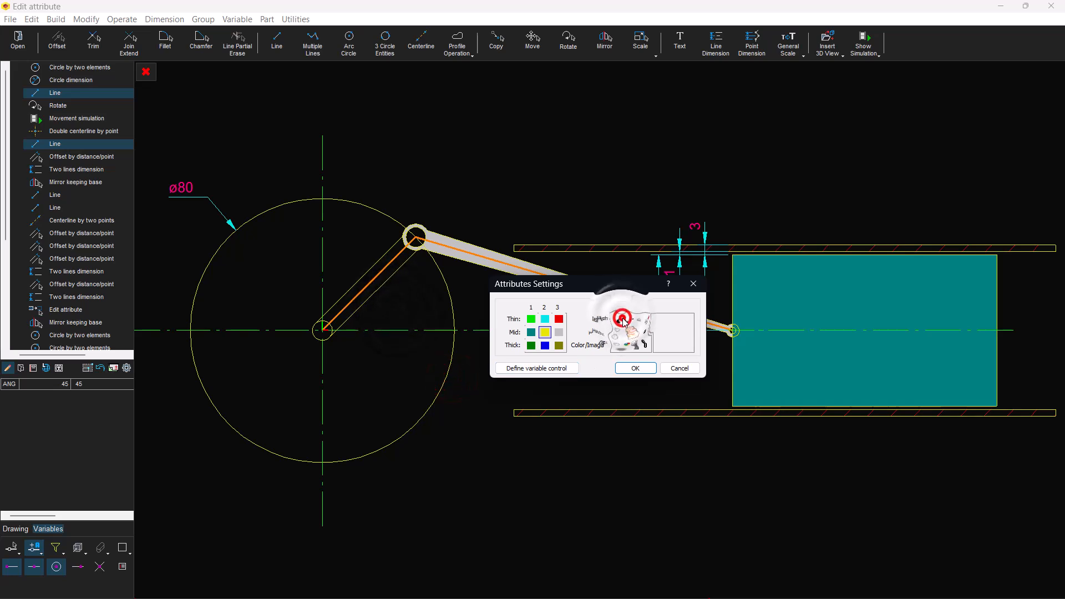
{"action": "left_click", "coordinate": [636, 369]}
{"action": "key", "text": "z"}
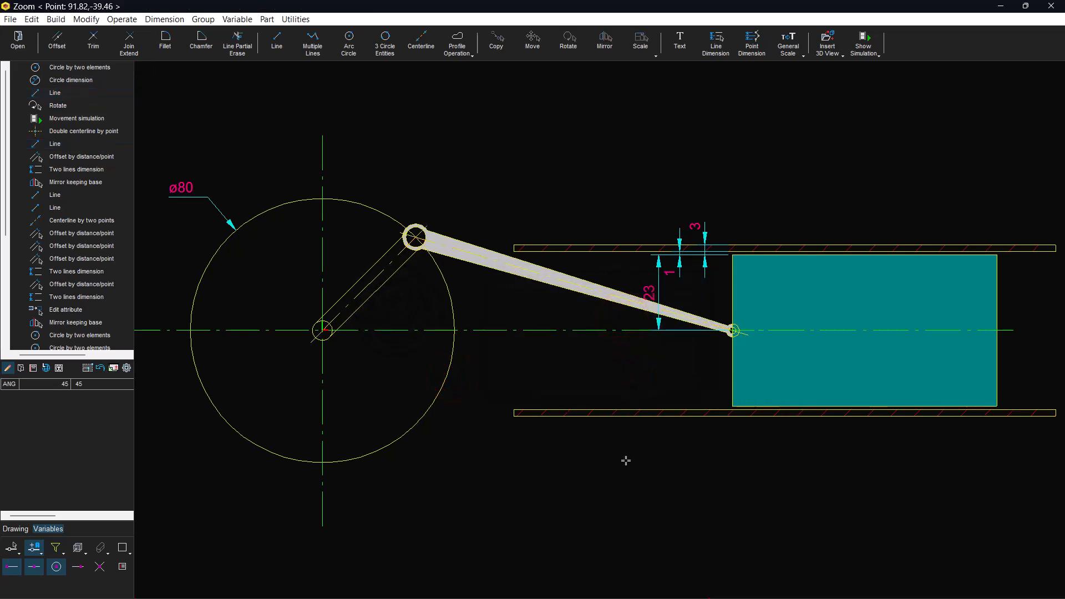
{"action": "left_click", "coordinate": [383, 271]}
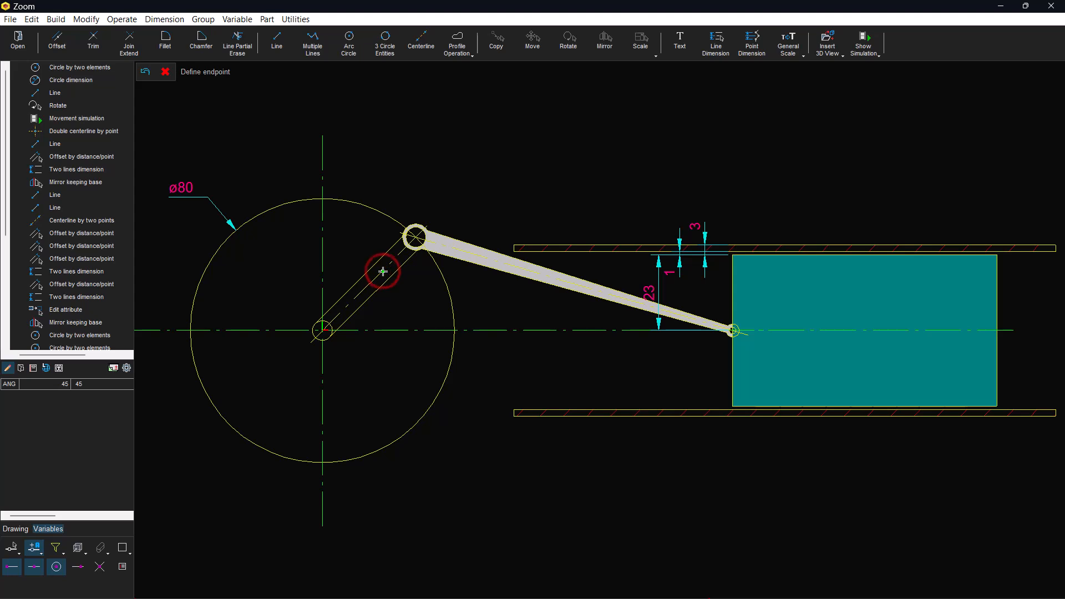
{"action": "key", "text": "Escape"}
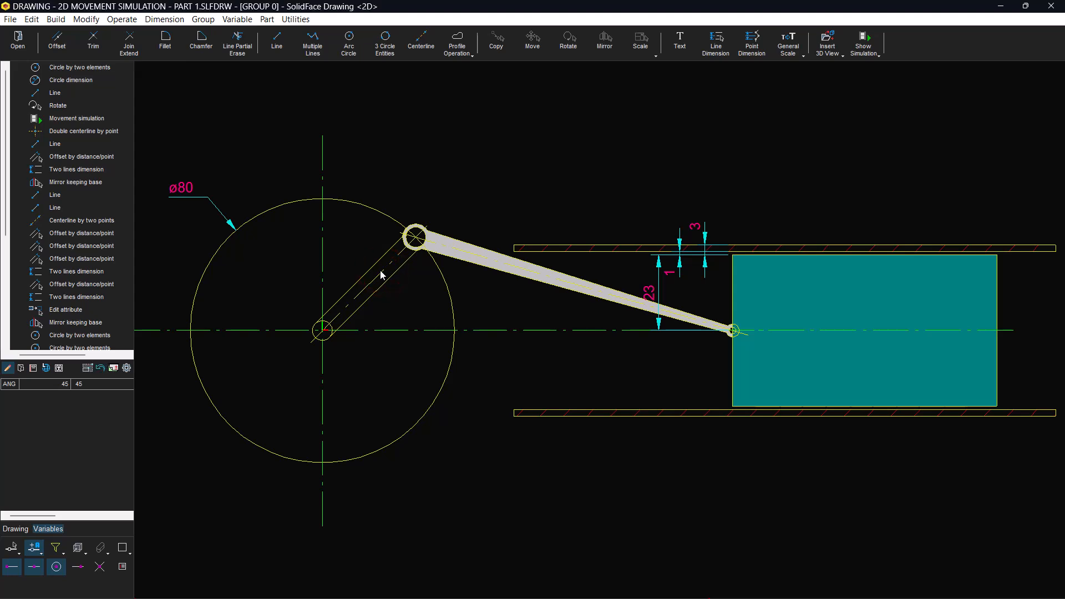
Open the crank's axis line for editing and vary its angle dynamically to preview the mechanism's movement.
{"action": "double_click", "coordinate": [380, 275]}
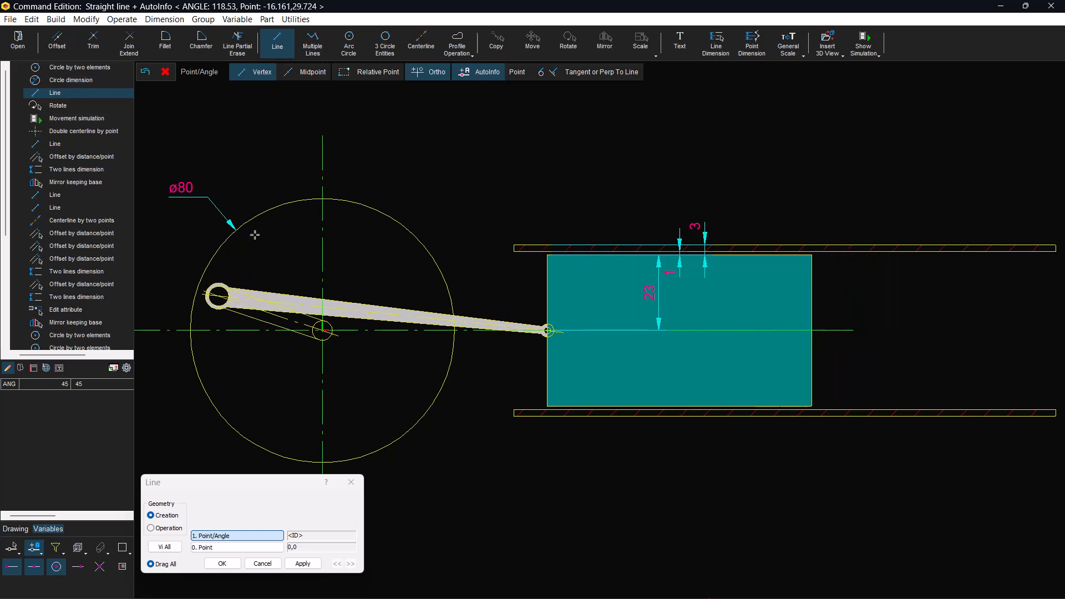
Pick the crank's lower edge line.
{"action": "left_click", "coordinate": [402, 267]}
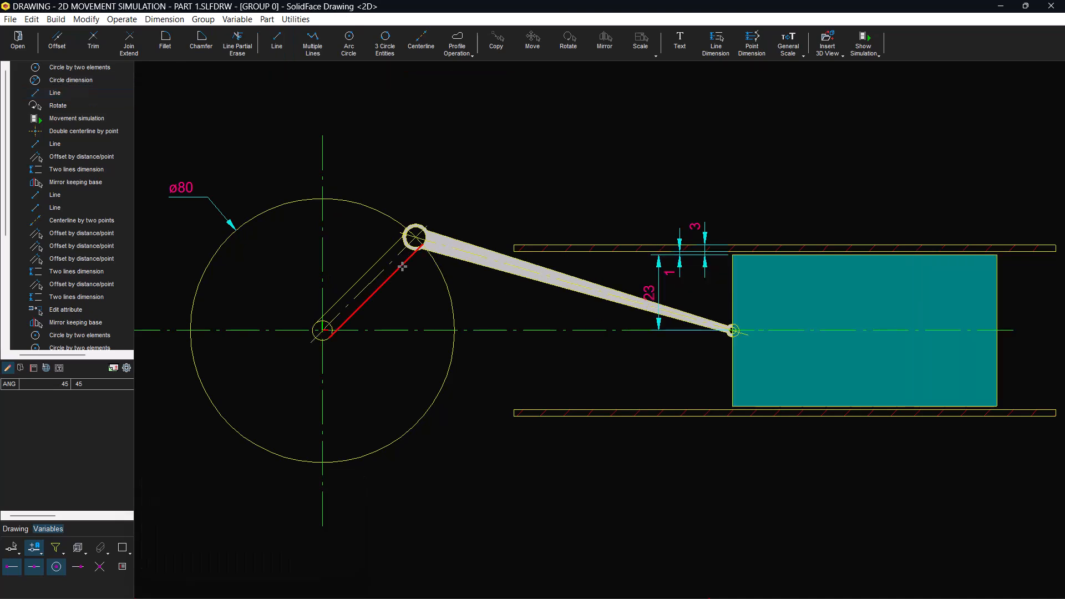